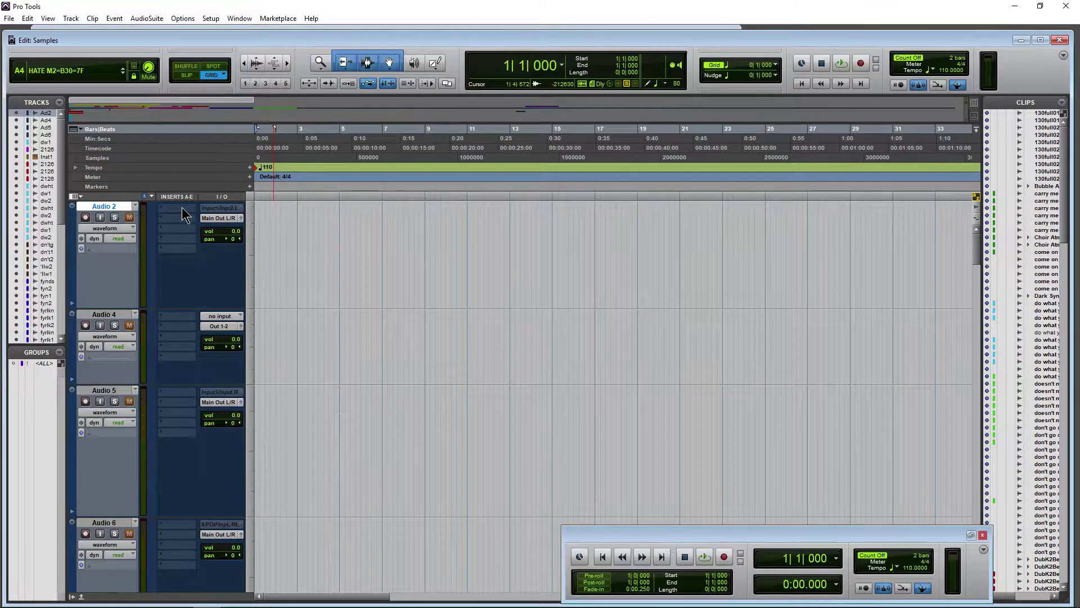
Browse Audio 2's first insert slot menu and close it without adding a plug-in.
left_click(181, 208)
mouse_move(219, 225)
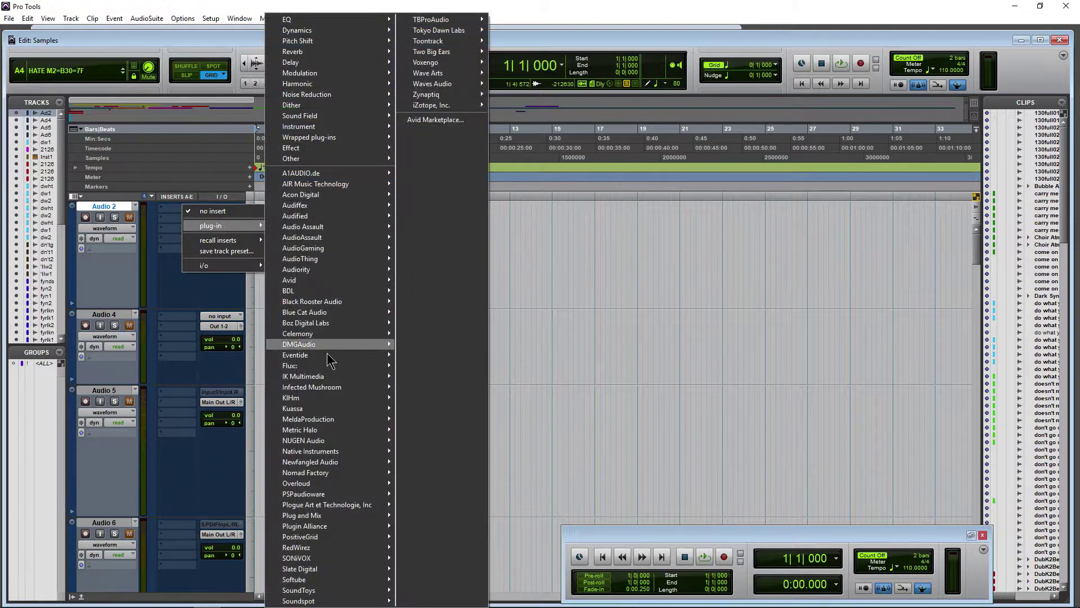
left_click(551, 10)
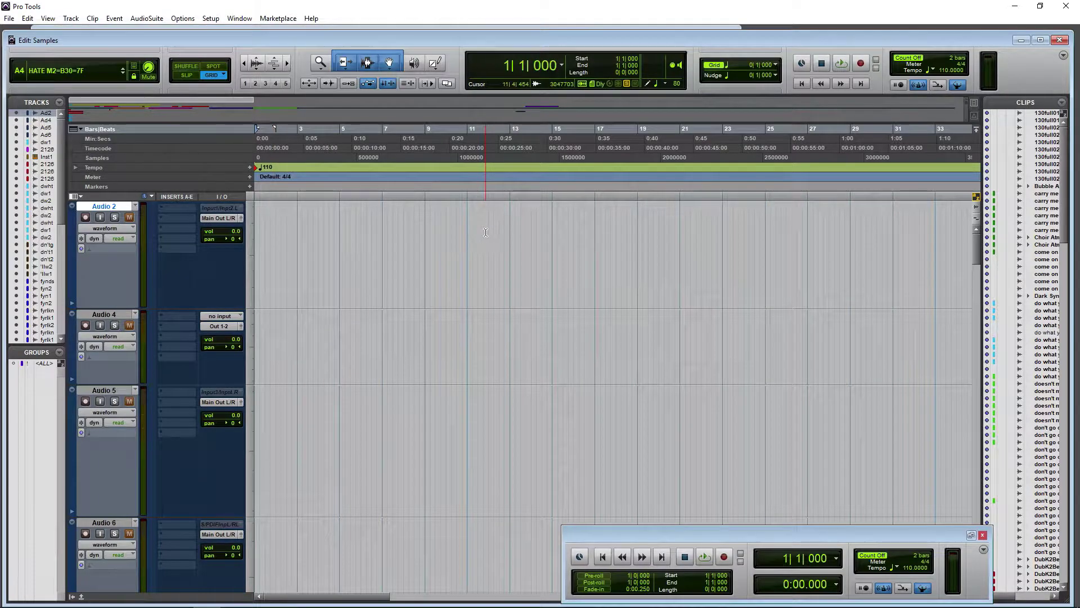
Start a new stereo Instrument track in the New Tracks dialog.
key("ctrl+shift+n")
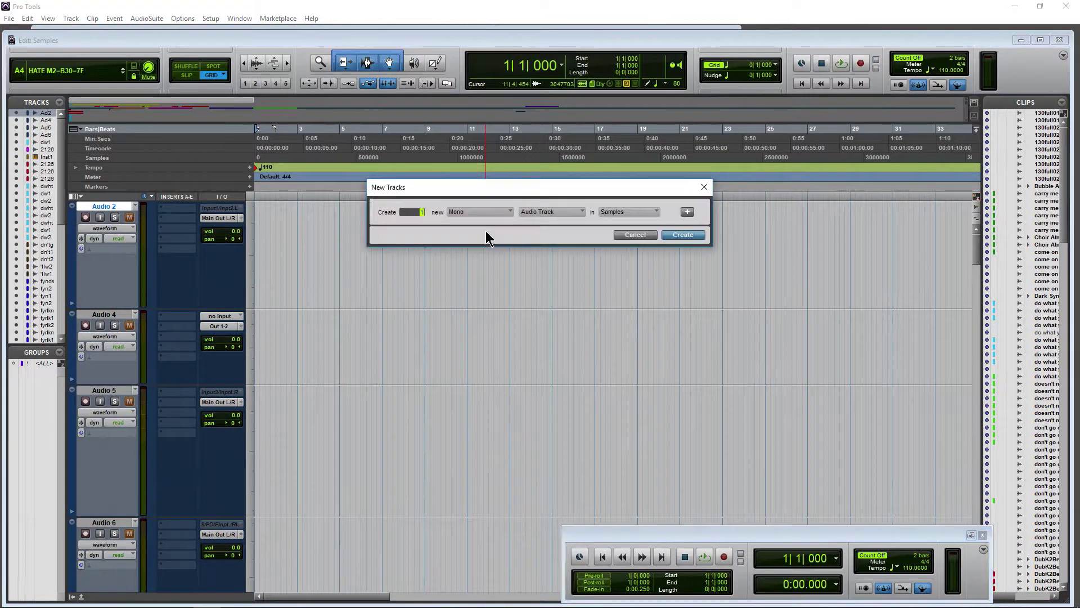
left_click(486, 212)
left_click(543, 226)
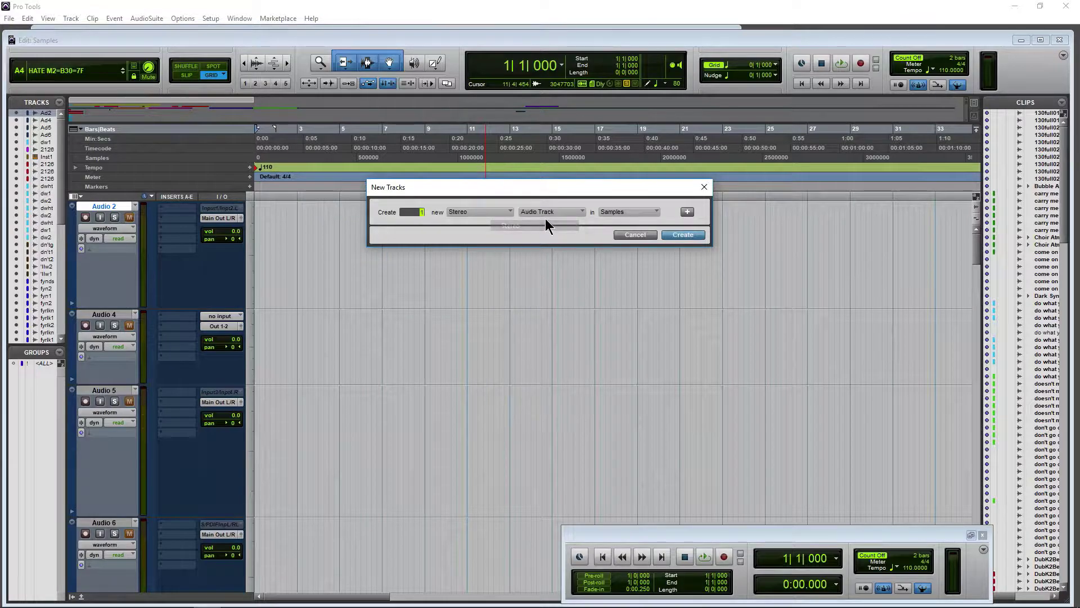
left_click(548, 214)
left_click(569, 269)
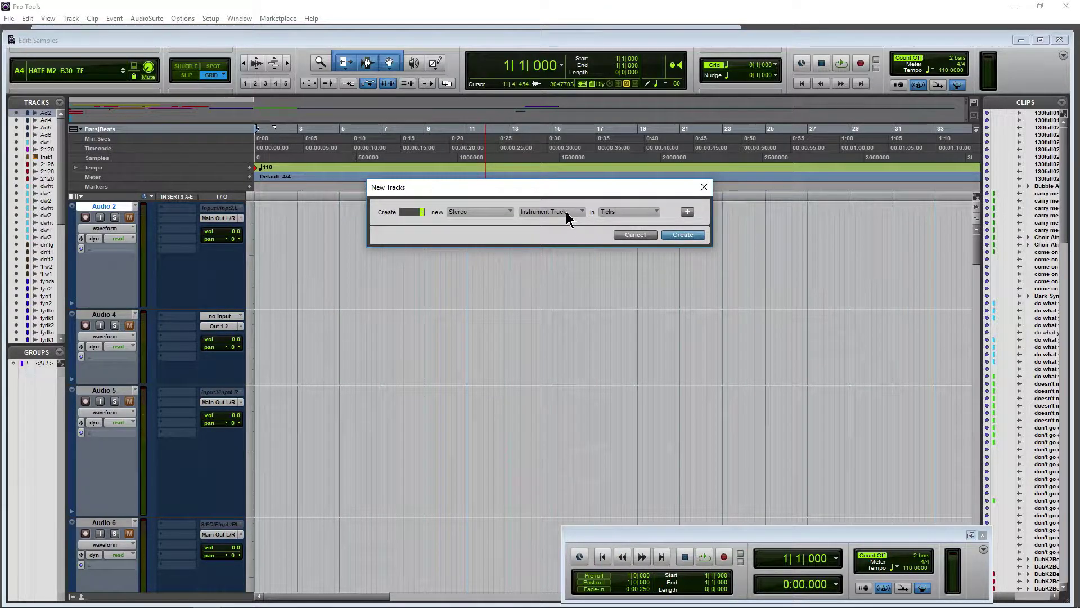
Switch the new track type to the Full Metal preset in the Metal category and create it.
left_click(566, 211)
mouse_move(603, 294)
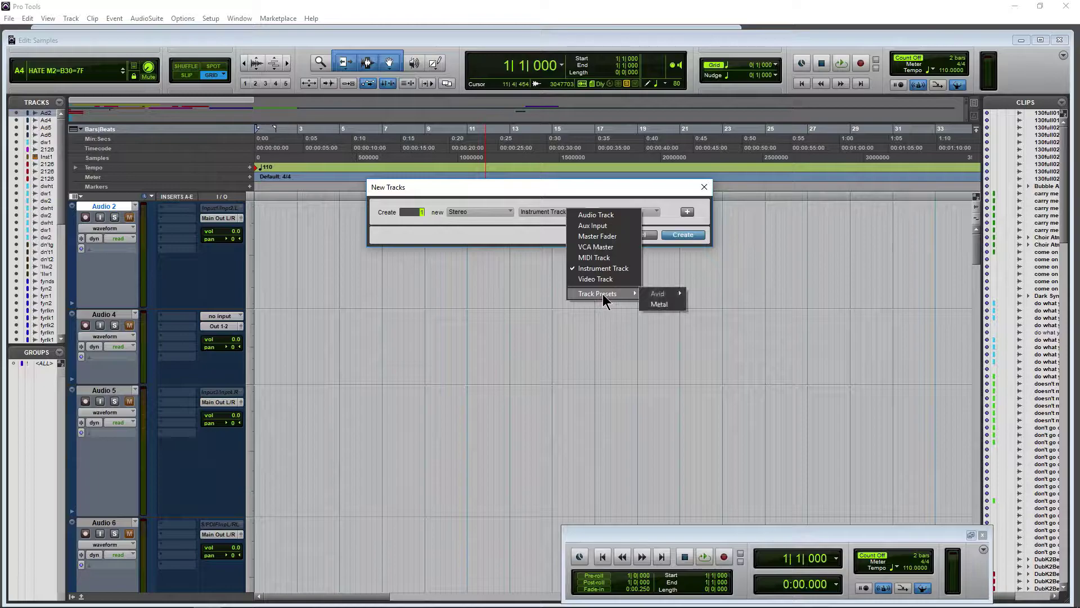
left_click(659, 304)
left_click(639, 210)
left_click(663, 226)
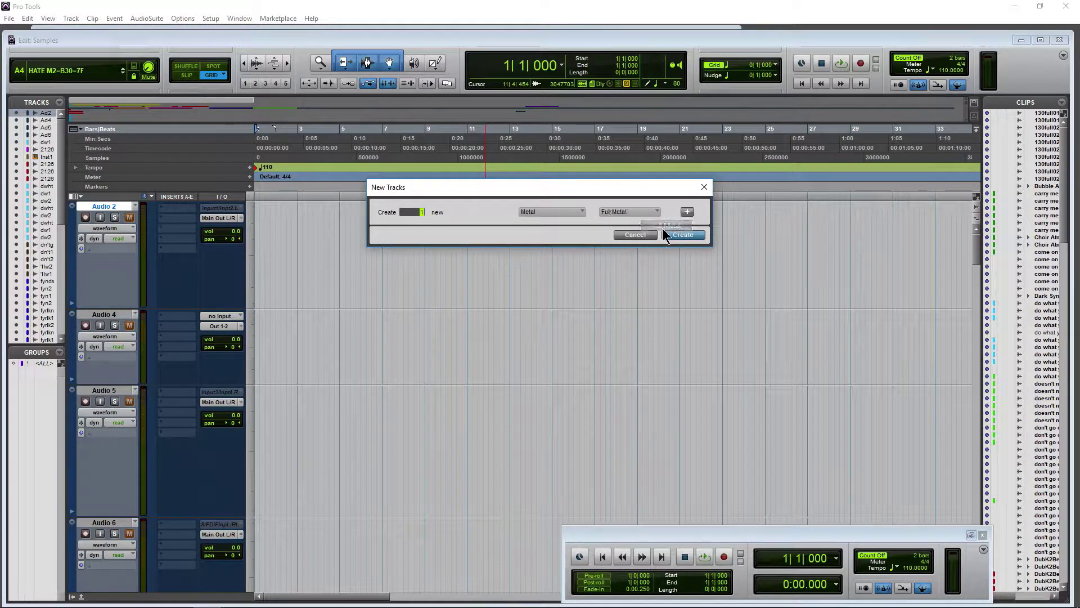
left_click(684, 235)
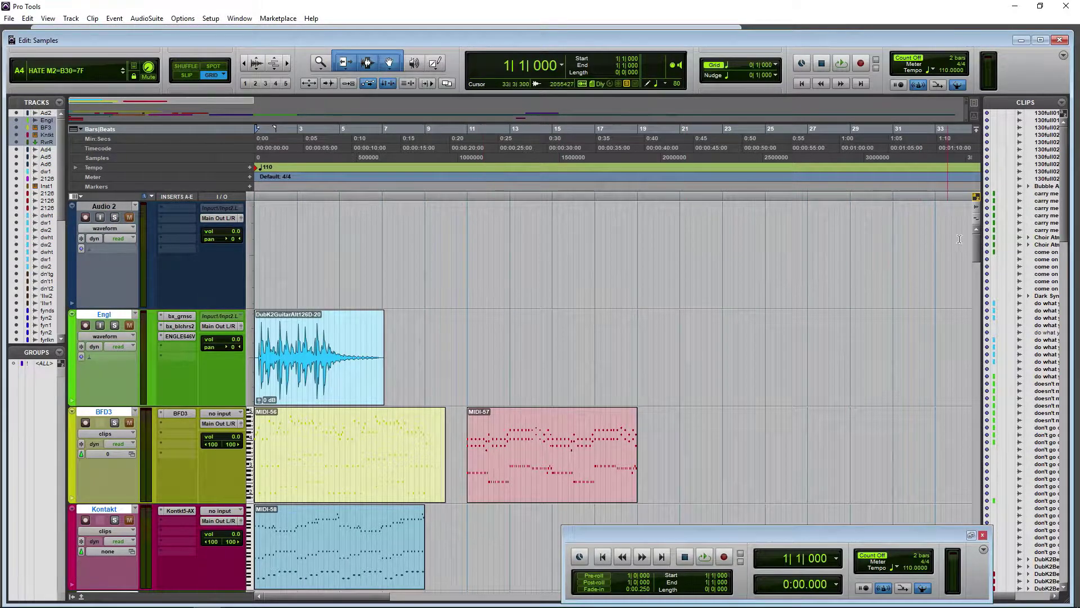
Inspect the Engl track's ENGL amp and bx_greenscreamer pedal inserts, then close the plug-in window.
scroll(974, 253, "down", 4)
scroll(974, 252, "up", 1)
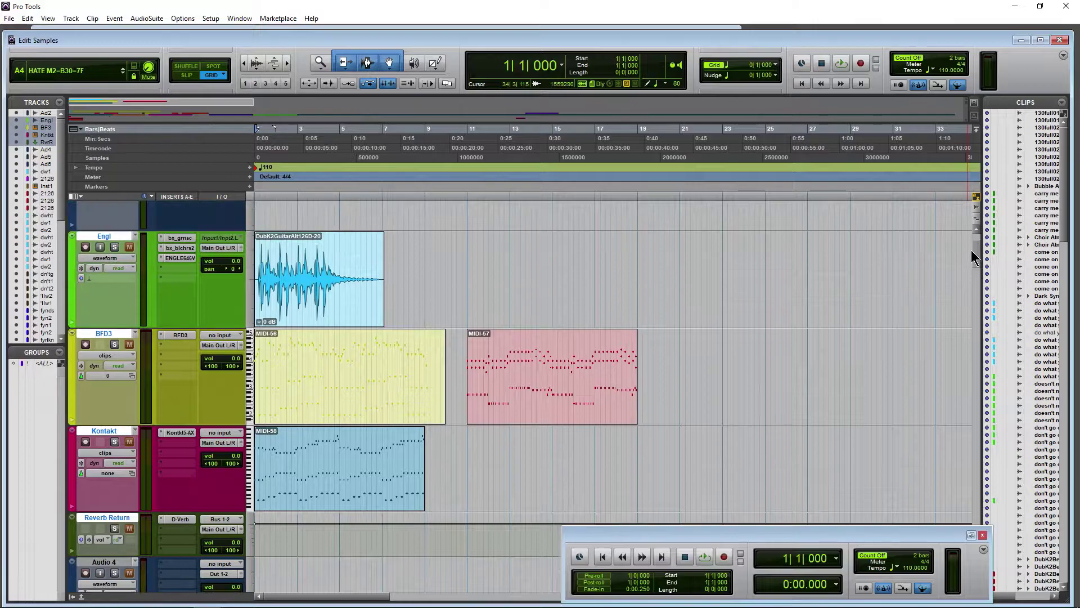
left_click(183, 258)
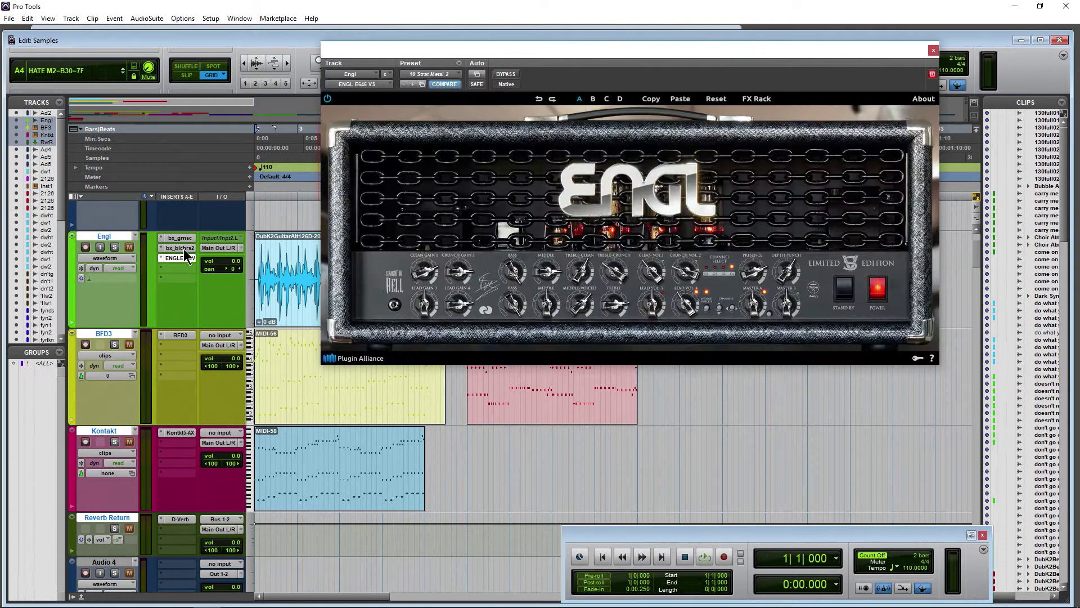
left_click(183, 248)
left_click(181, 236)
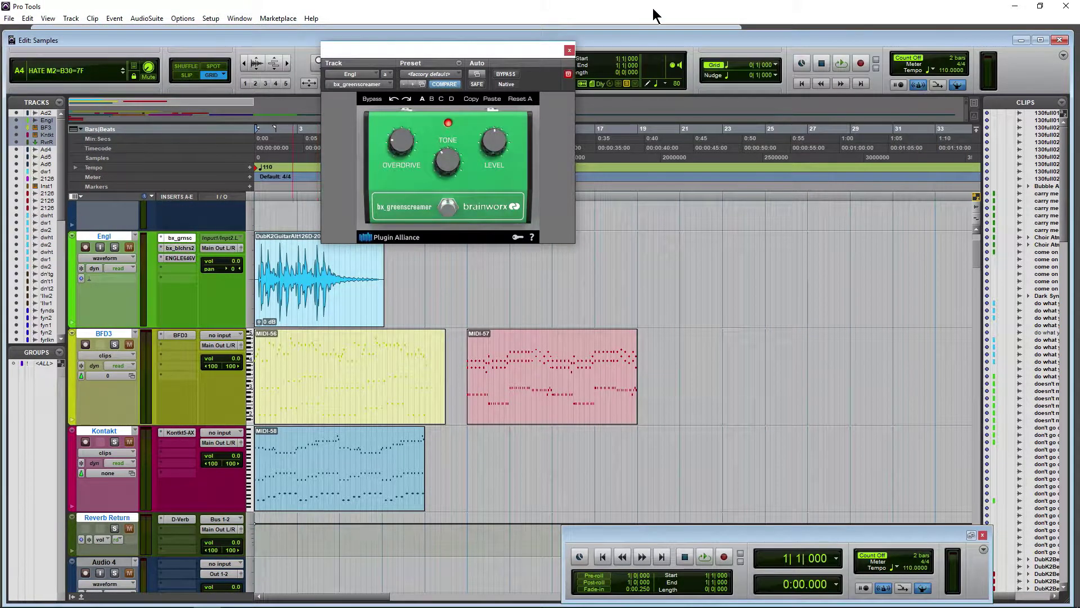
left_click(570, 49)
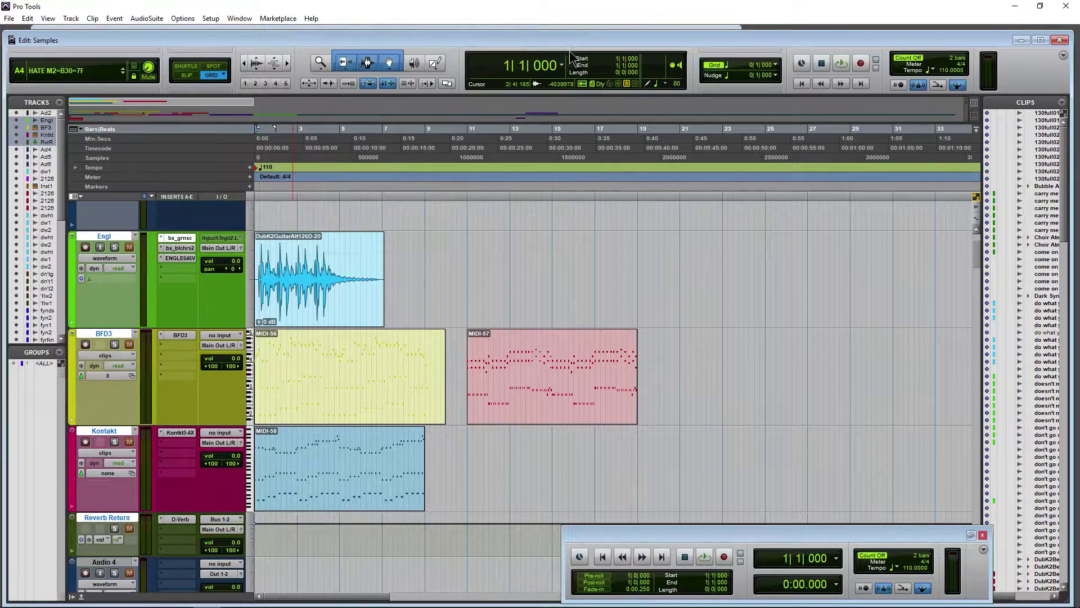
Select the DubK2GuitarAlt126D-20 clip and the MIDI-56 and MIDI-57 clips on BFD3.
left_click(324, 293)
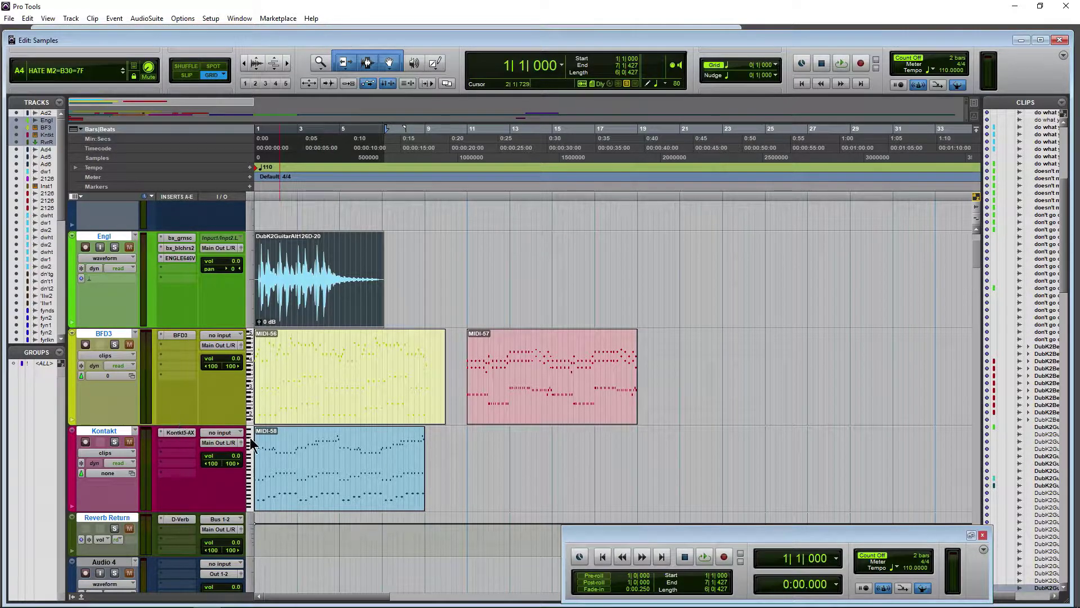
left_click(313, 415)
left_click(572, 419)
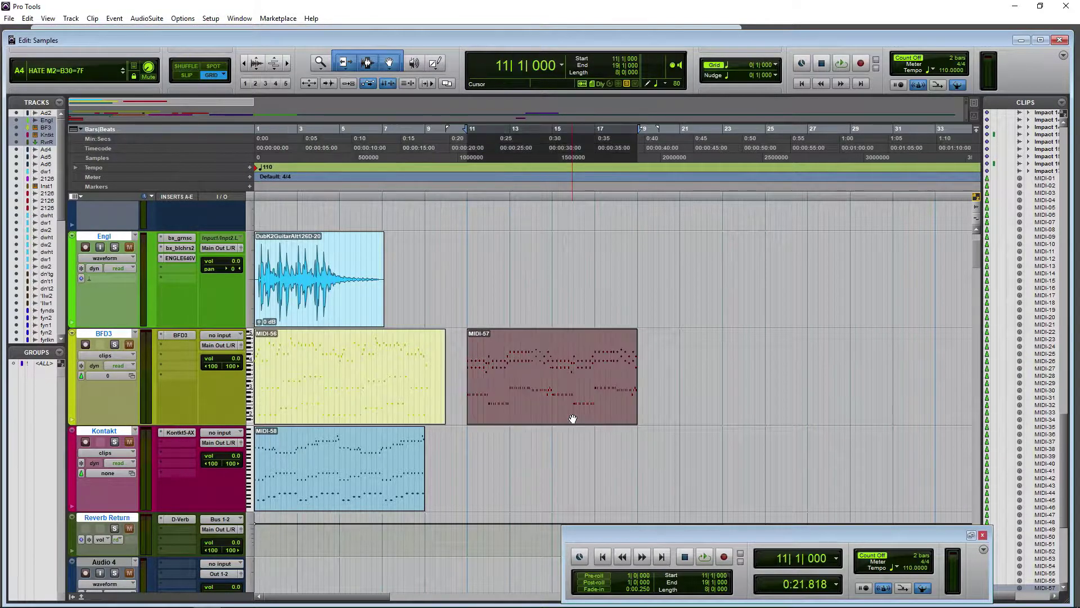
key("ctrl+equal")
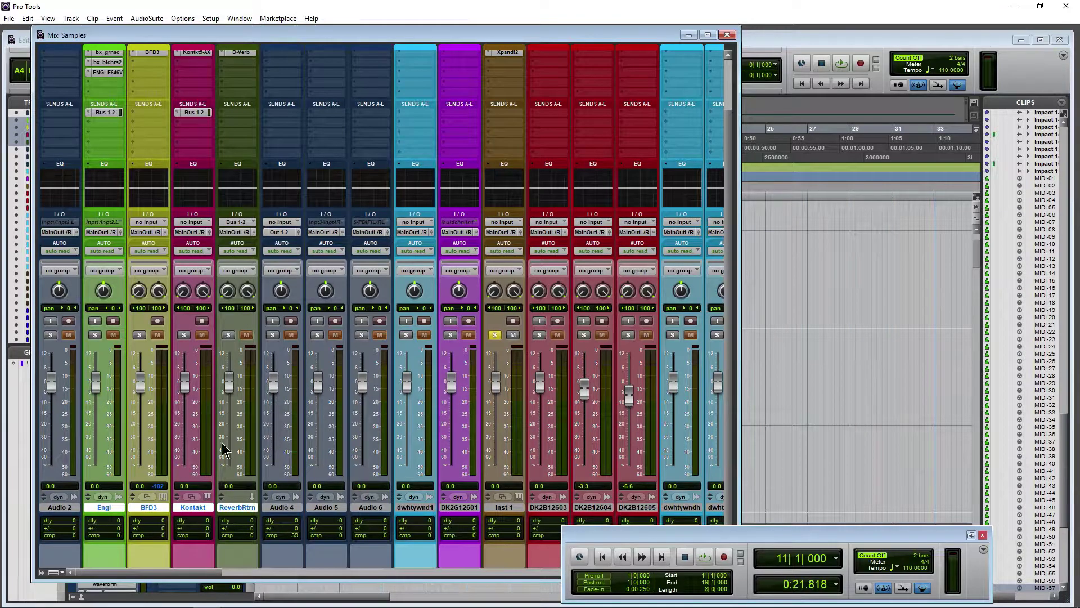
scroll(242, 157, "up", 3)
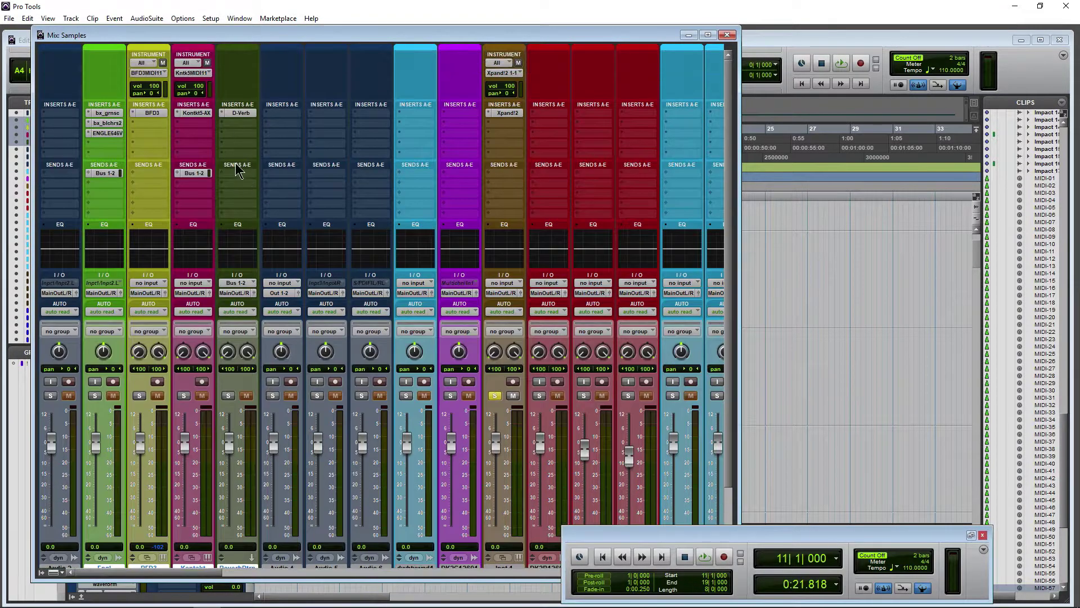
scroll(225, 181, "down", 1)
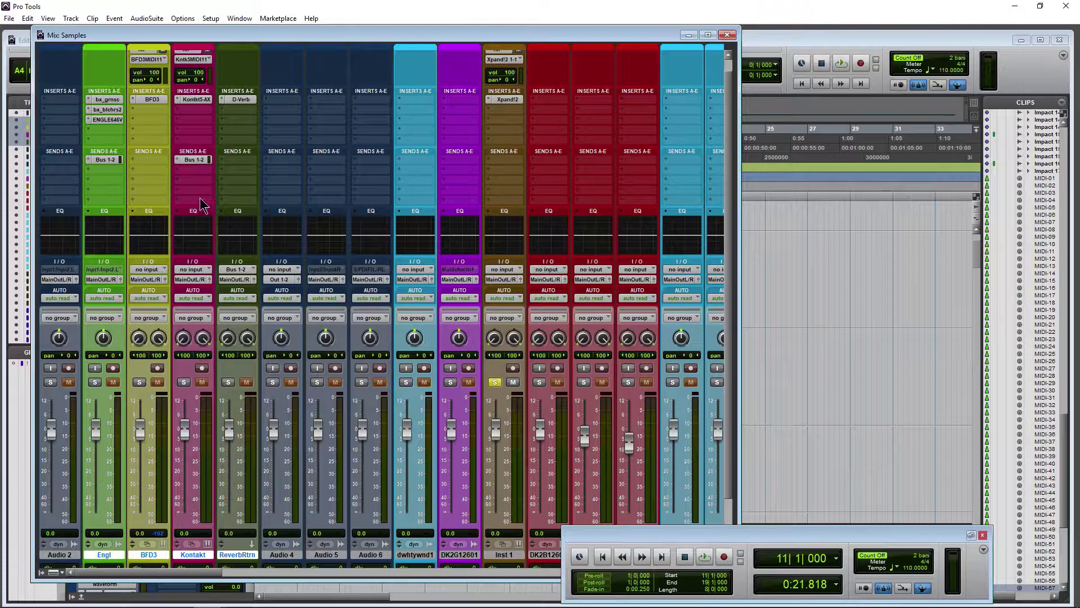
key("ctrl+equal")
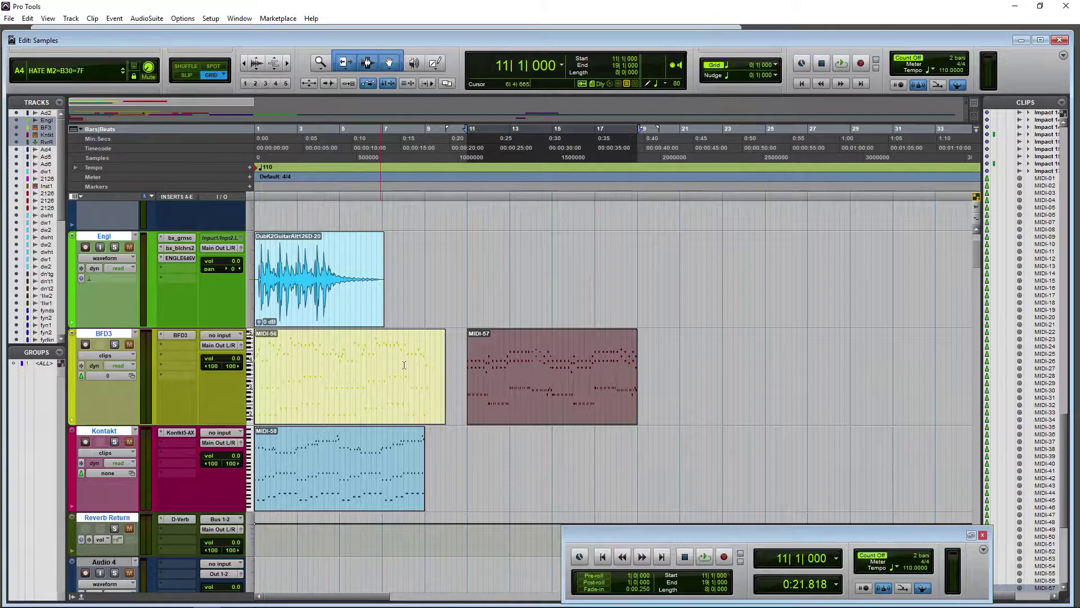
Insert EQ3 7-Band on the dwhtywndmdh1 track.
scroll(422, 383, "down", 10)
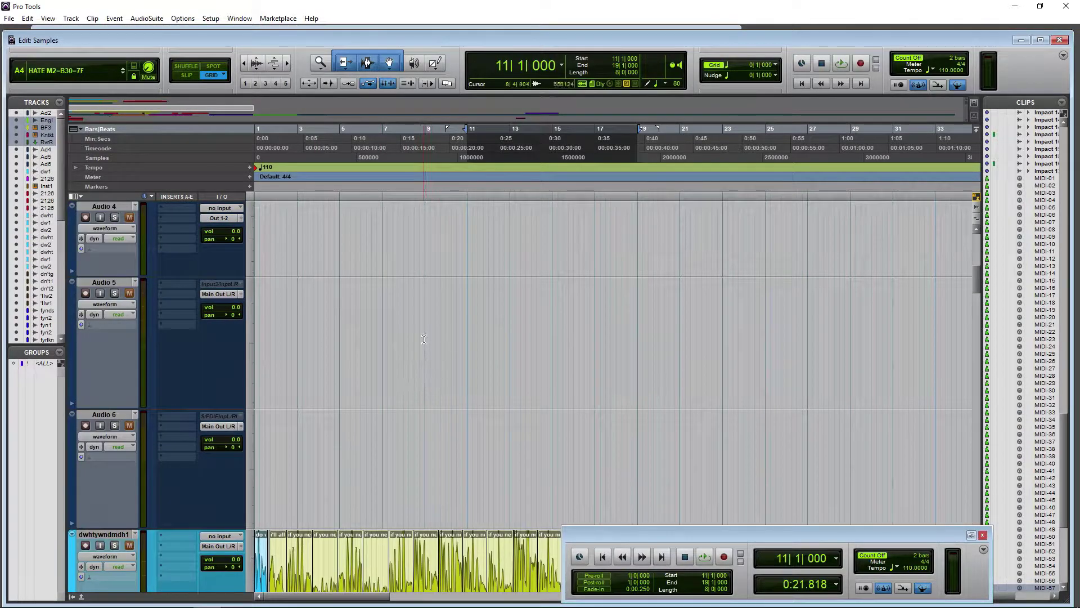
scroll(424, 339, "down", 3)
scroll(376, 398, "up", 2)
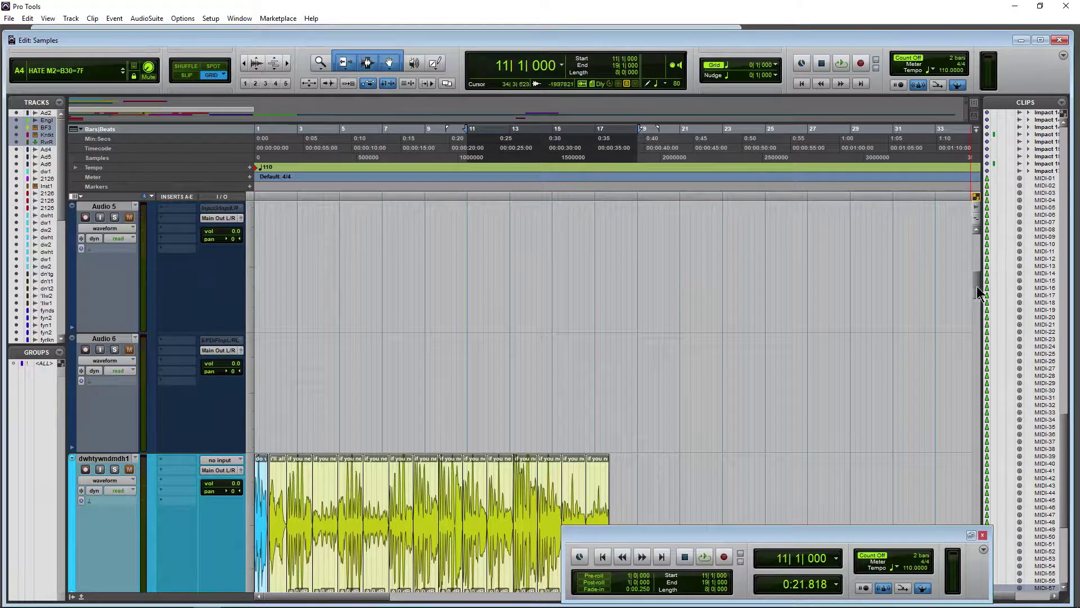
left_click_drag(979, 292, 979, 310)
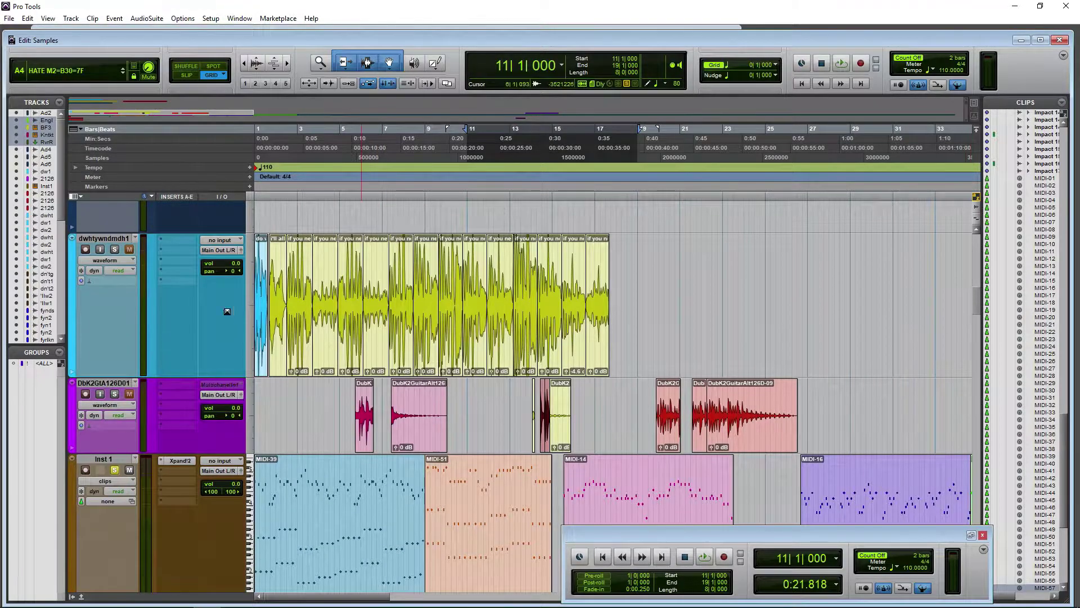
left_click(181, 243)
mouse_move(243, 263)
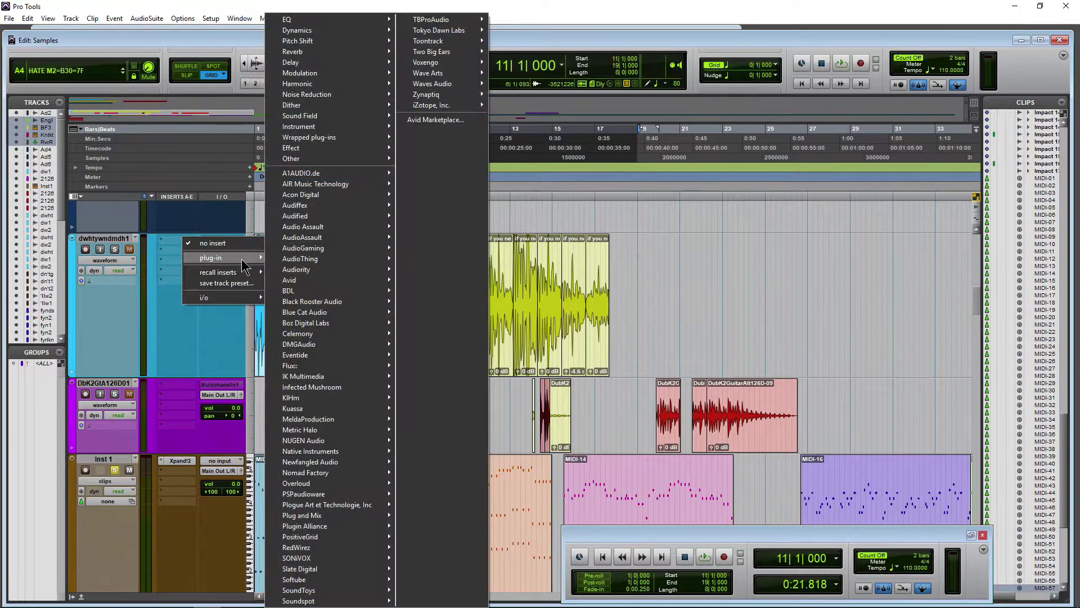
mouse_move(304, 281)
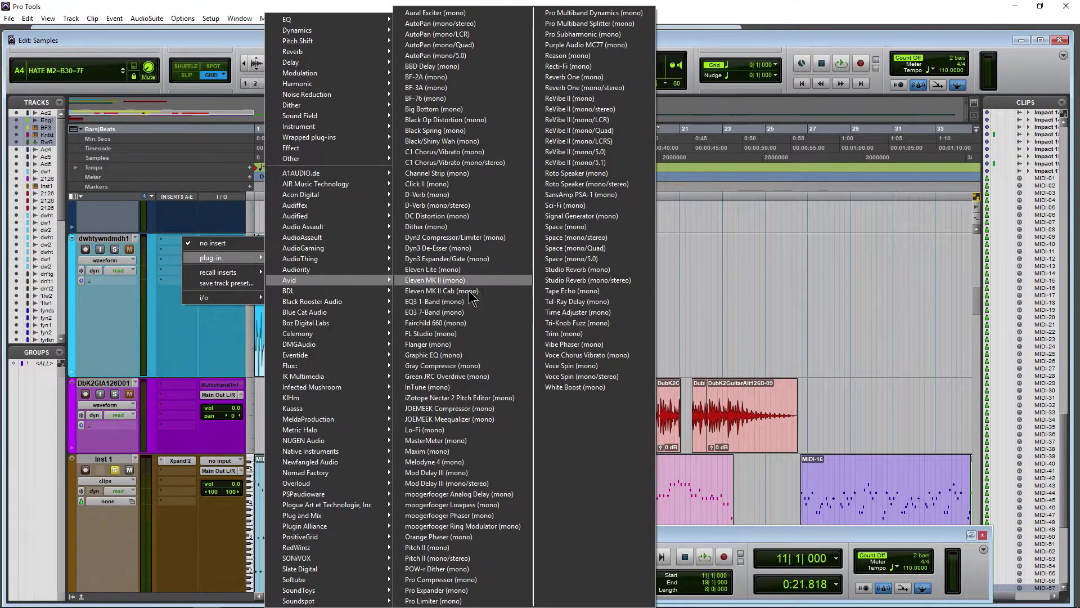
left_click(436, 312)
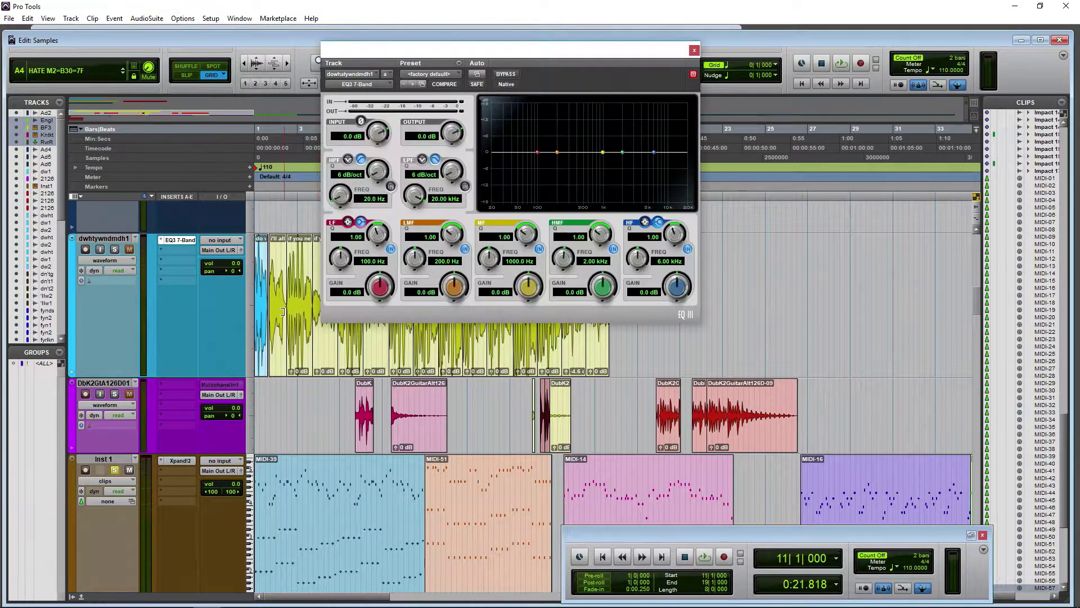
left_click(694, 51)
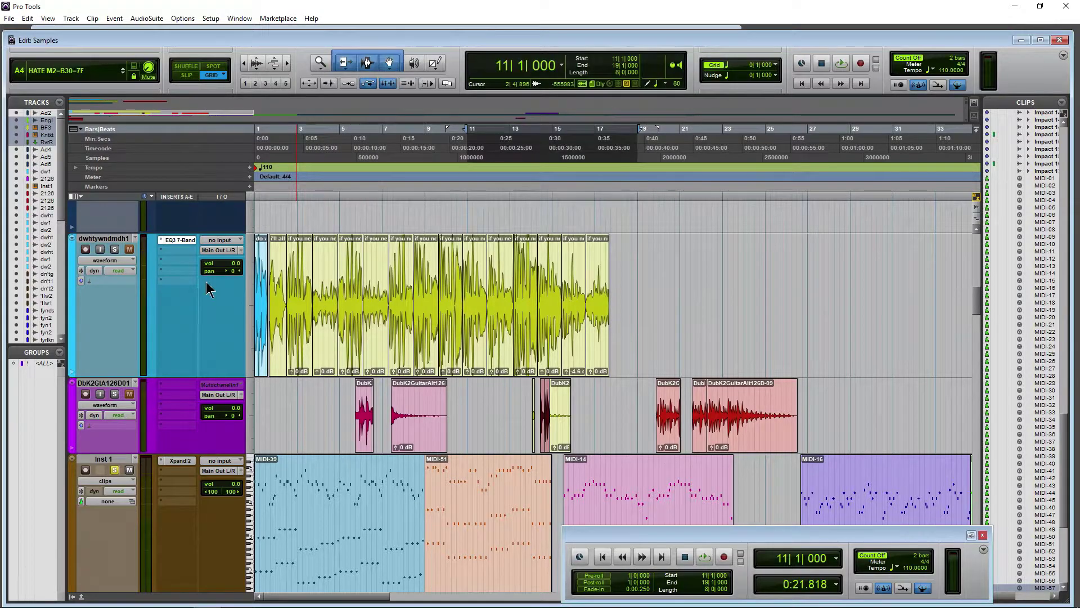
Add the JOEMEEK compressor in the next free insert slot of dwhtywndmdh1.
left_click(188, 248)
mouse_move(215, 269)
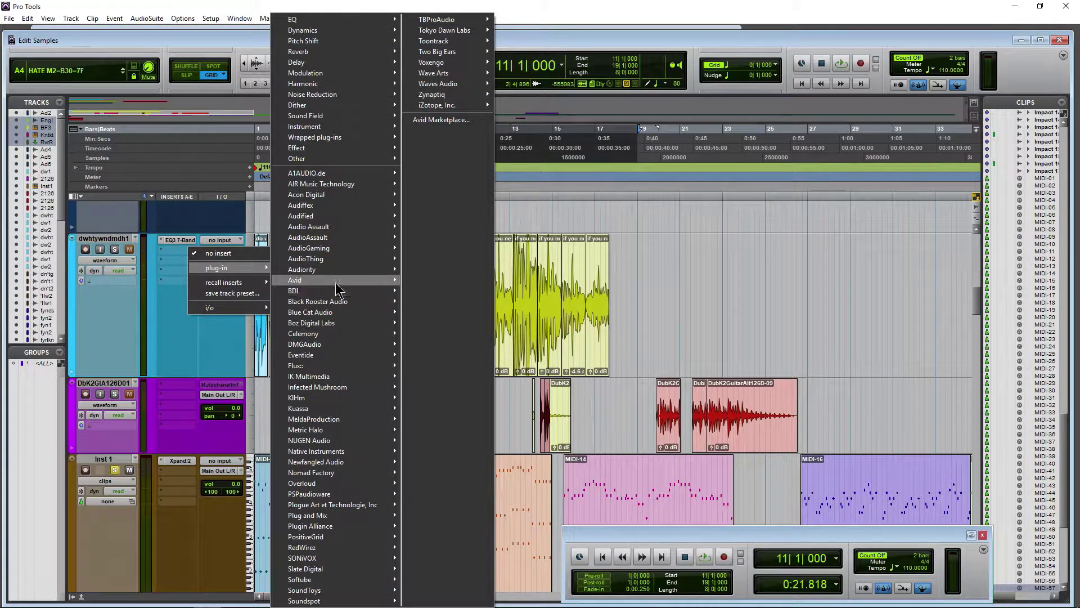
mouse_move(337, 288)
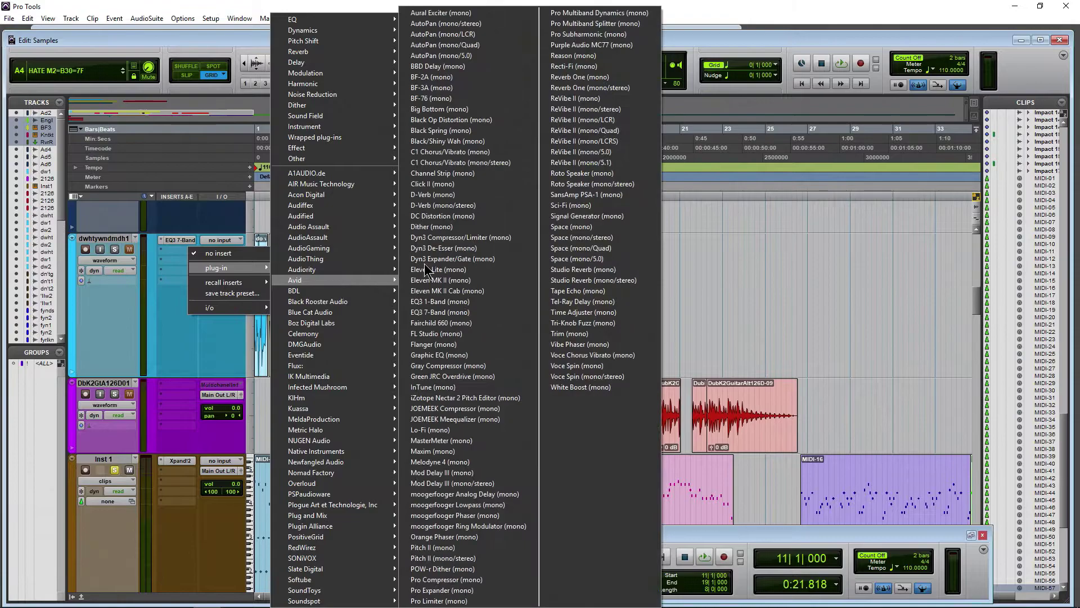
left_click(449, 407)
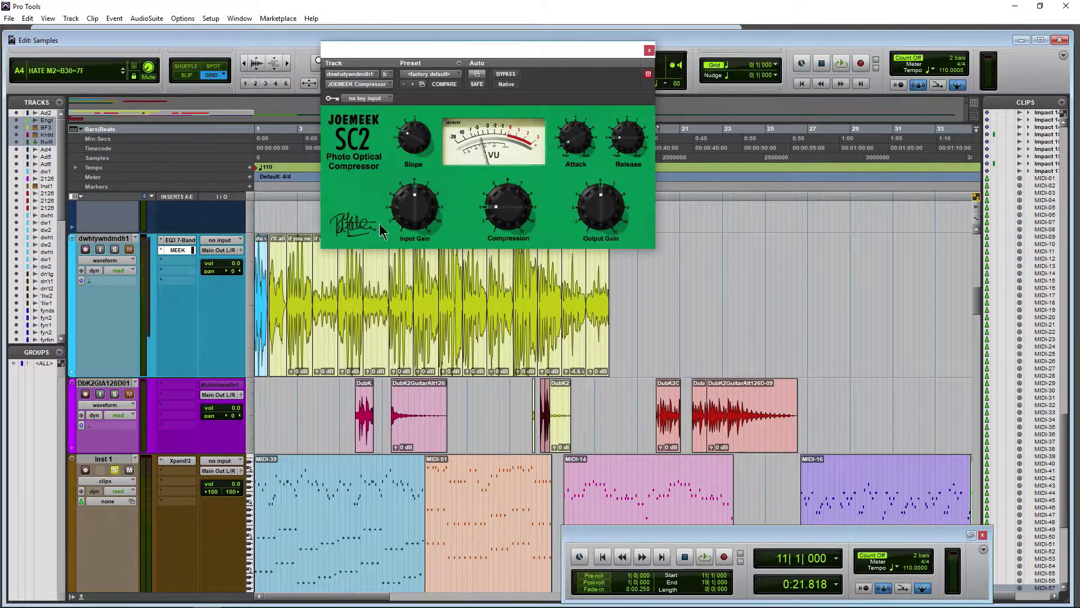
Set the EQ3 mid band Q to 2.45, raise a peak in the curve, and close it.
left_click(190, 241)
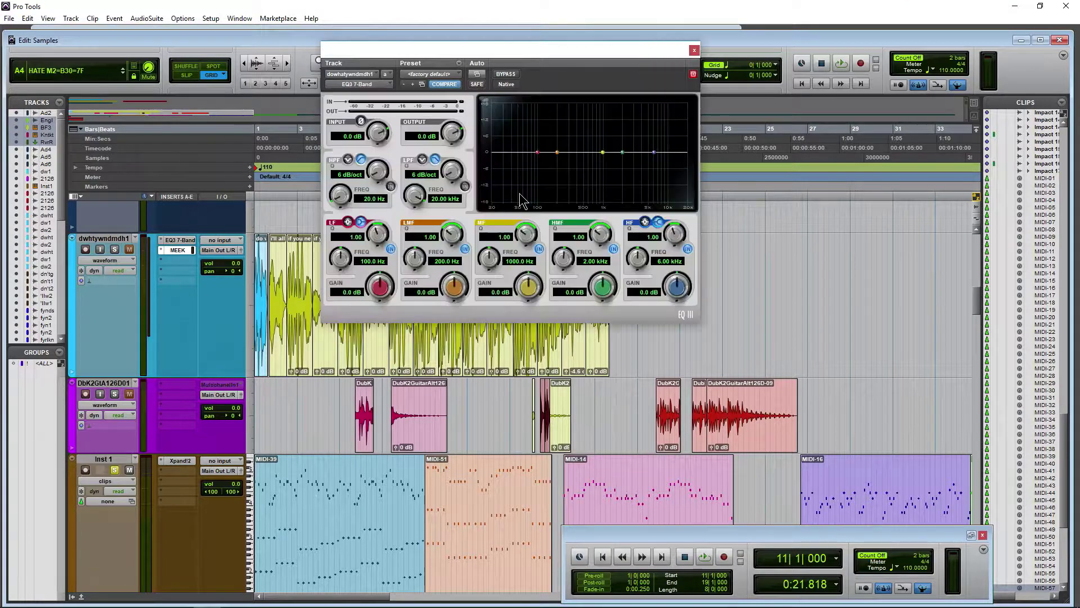
mouse_move(523, 233)
left_mouse_down()
mouse_move(534, 191)
mouse_move(531, 231)
left_mouse_up()
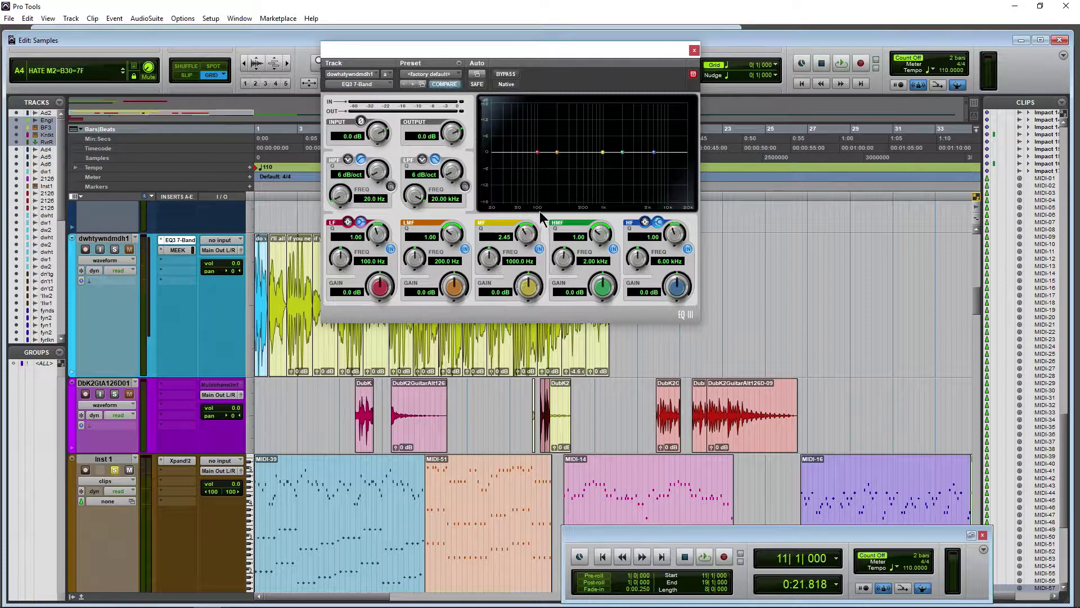
left_click_drag(603, 152, 644, 116)
left_click(694, 51)
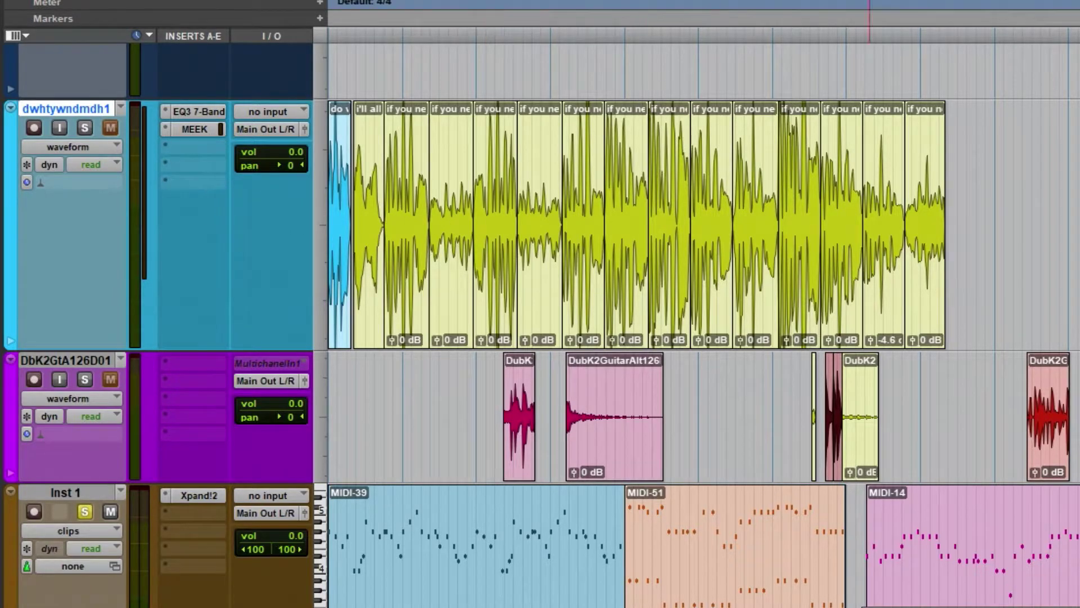
Select the MIDI-39 clip, then choose Save Track Preset from the top track's context menu.
left_click(459, 604)
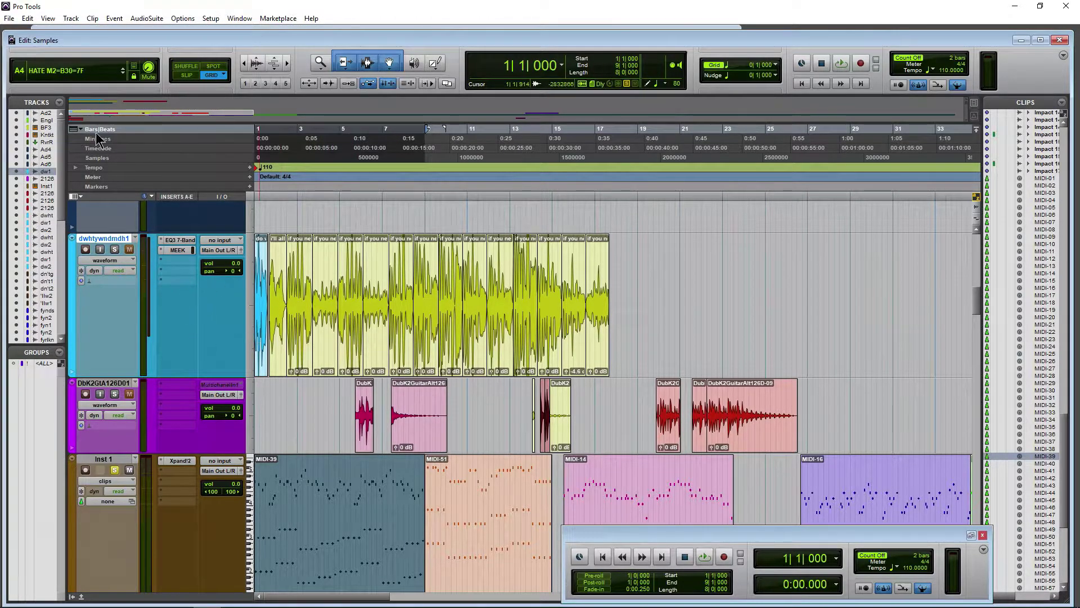
left_click(70, 18)
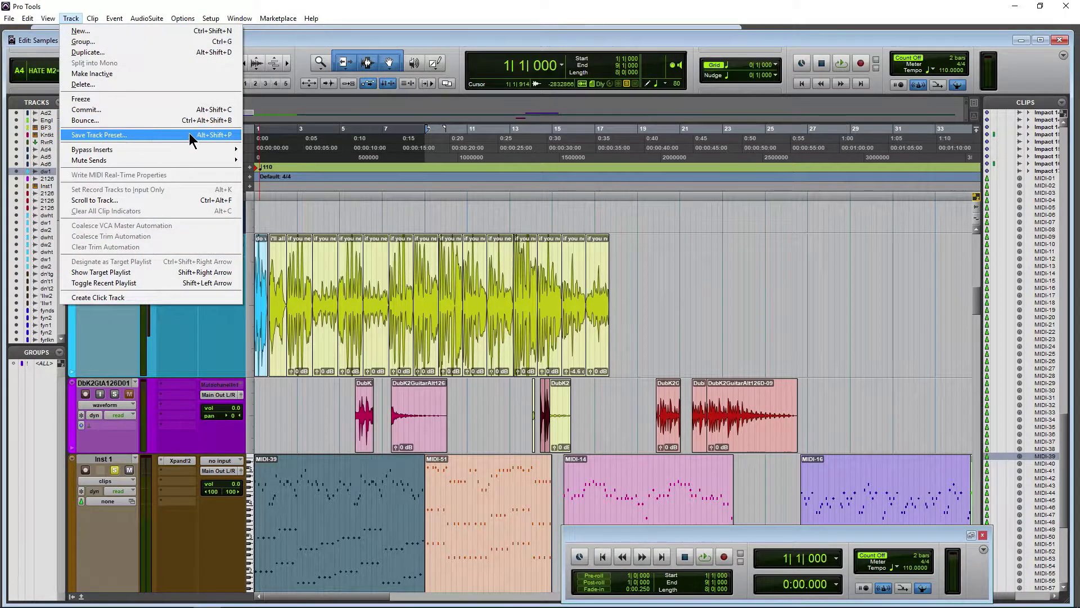
left_click(374, 11)
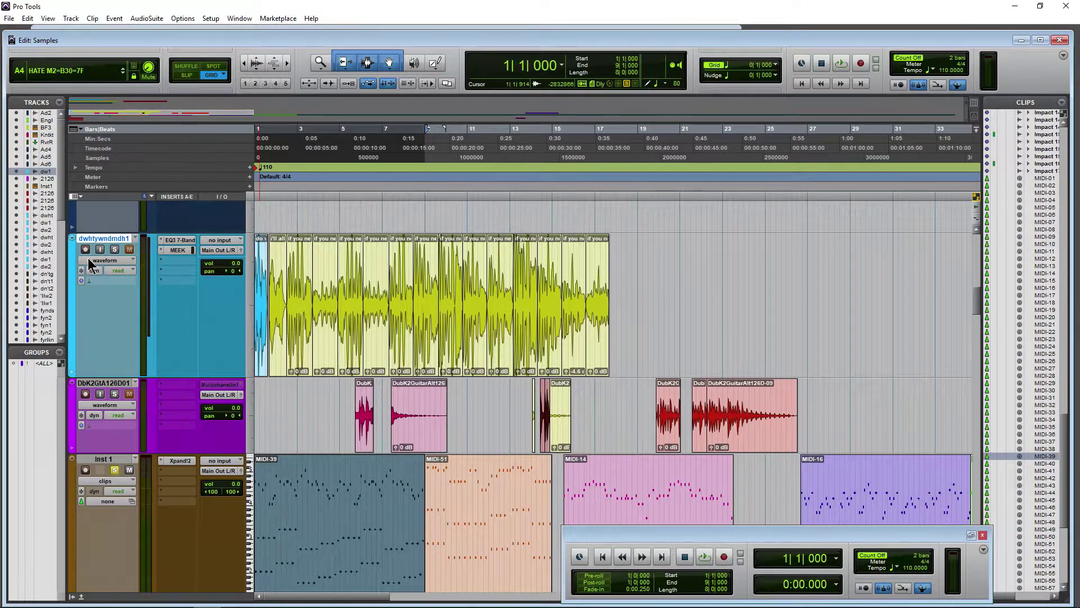
right_click(104, 241)
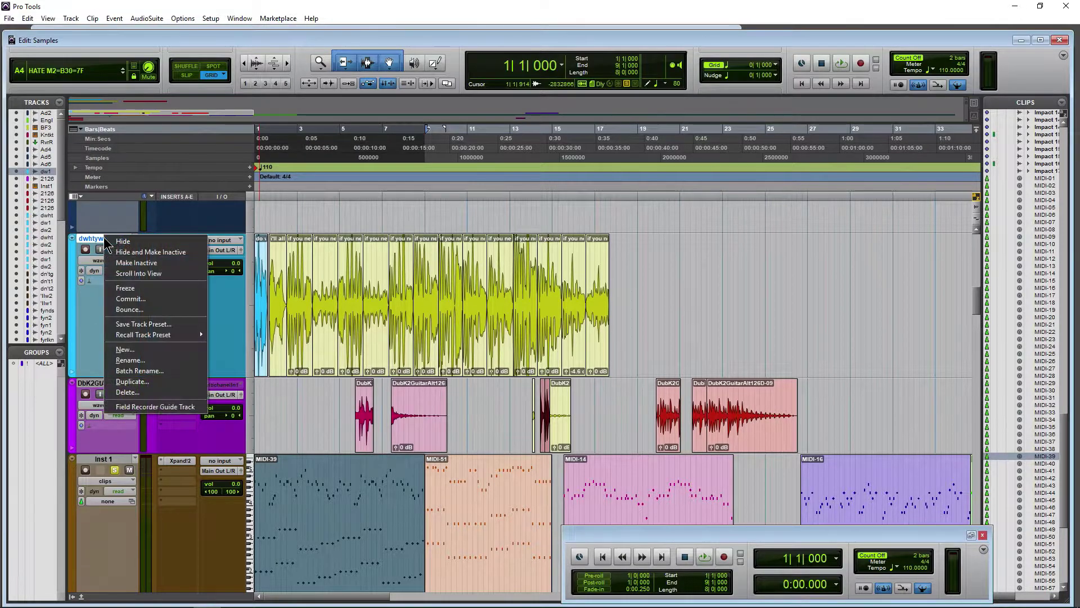
left_click(145, 325)
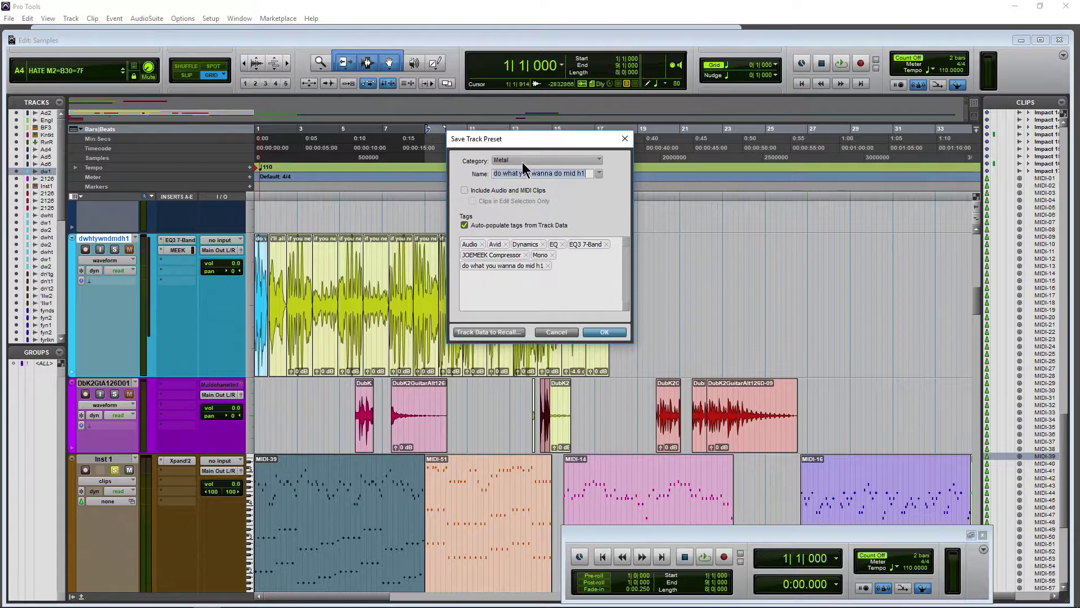
Add a top-level Track Presets category named Voice and choose it for this preset.
left_click(523, 162)
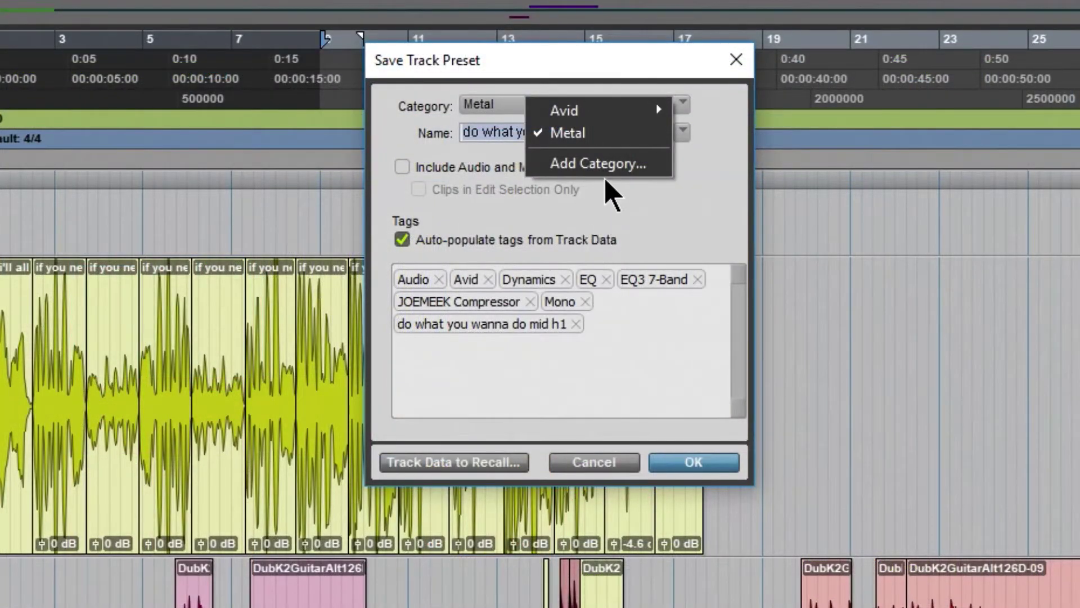
left_click(607, 168)
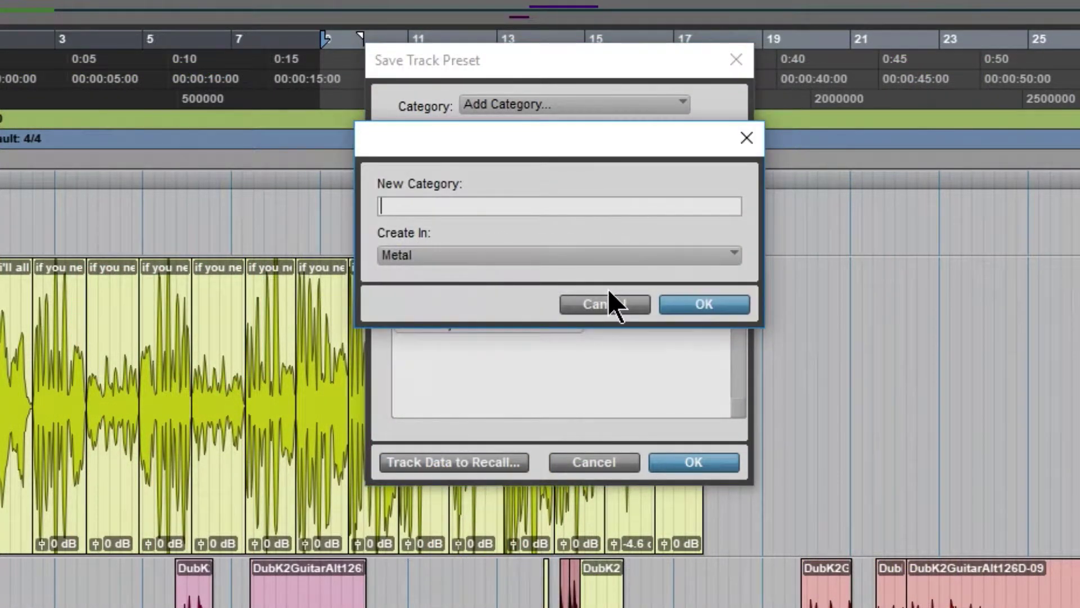
type("Voice")
left_click(640, 254)
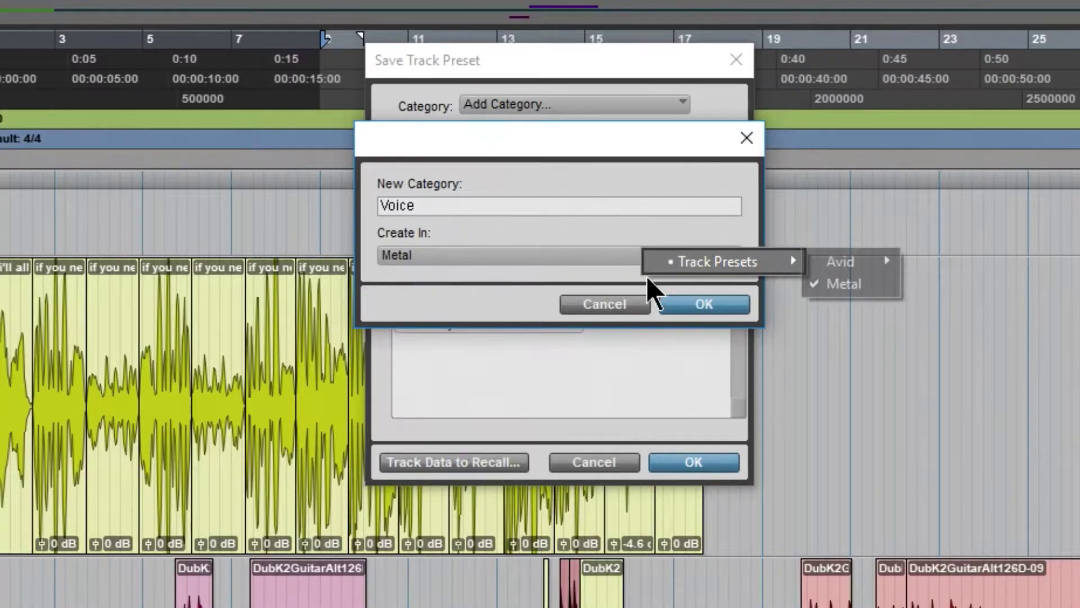
left_click(669, 258)
left_click(700, 306)
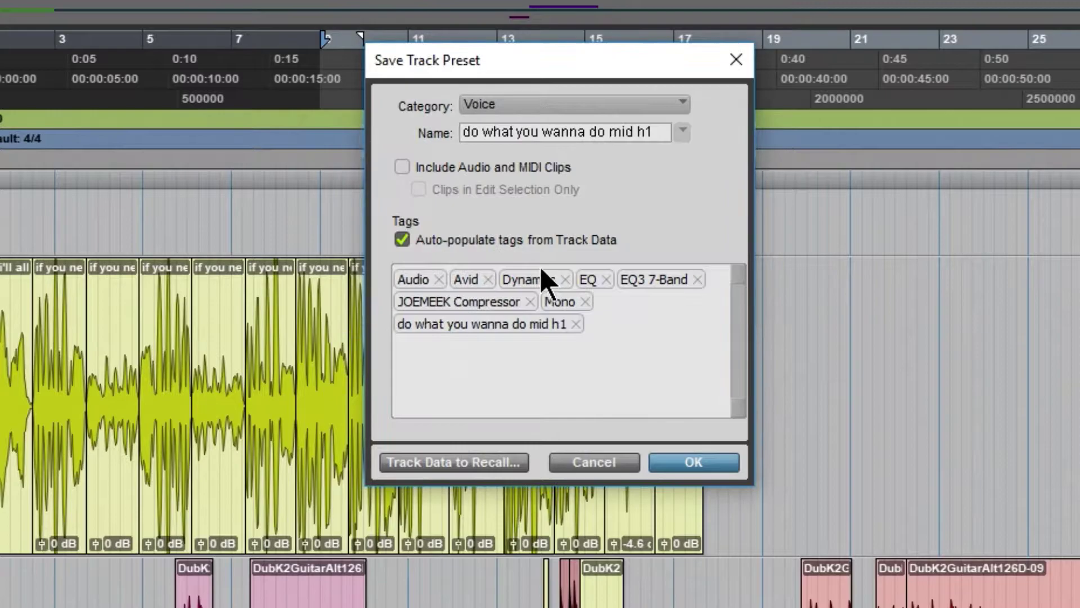
Rename the preset to 'My vocal'.
left_click_drag(653, 132, 324, 145)
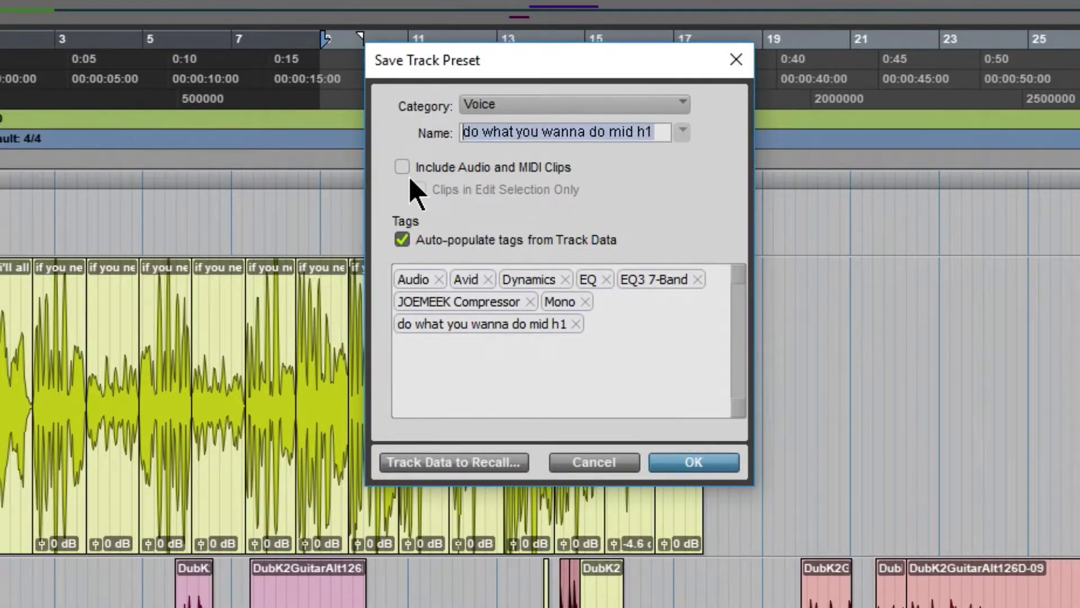
type("My vocal")
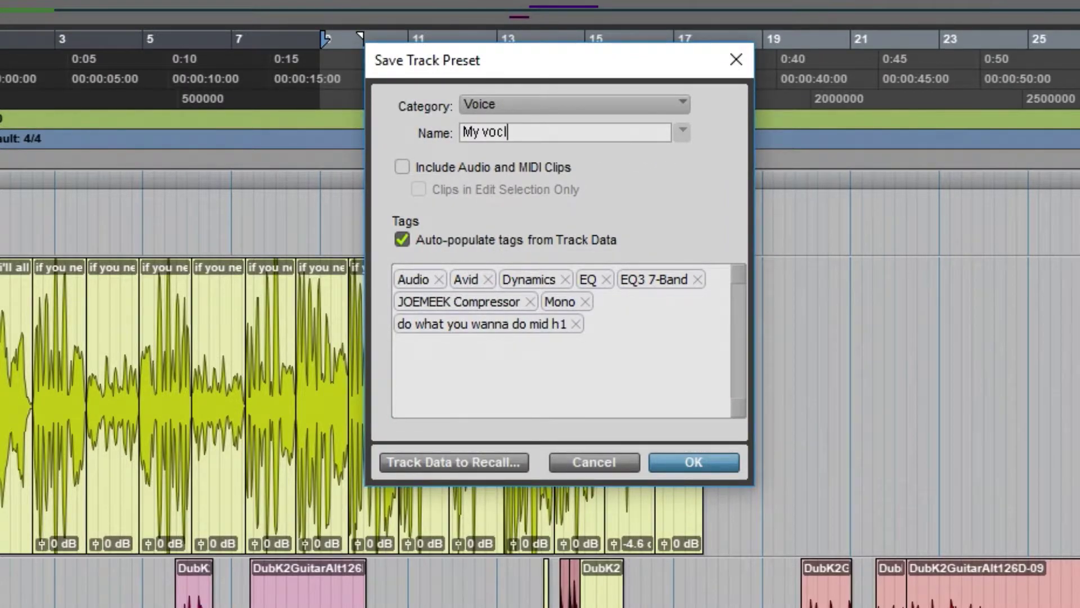
key("BackSpace")
type("al")
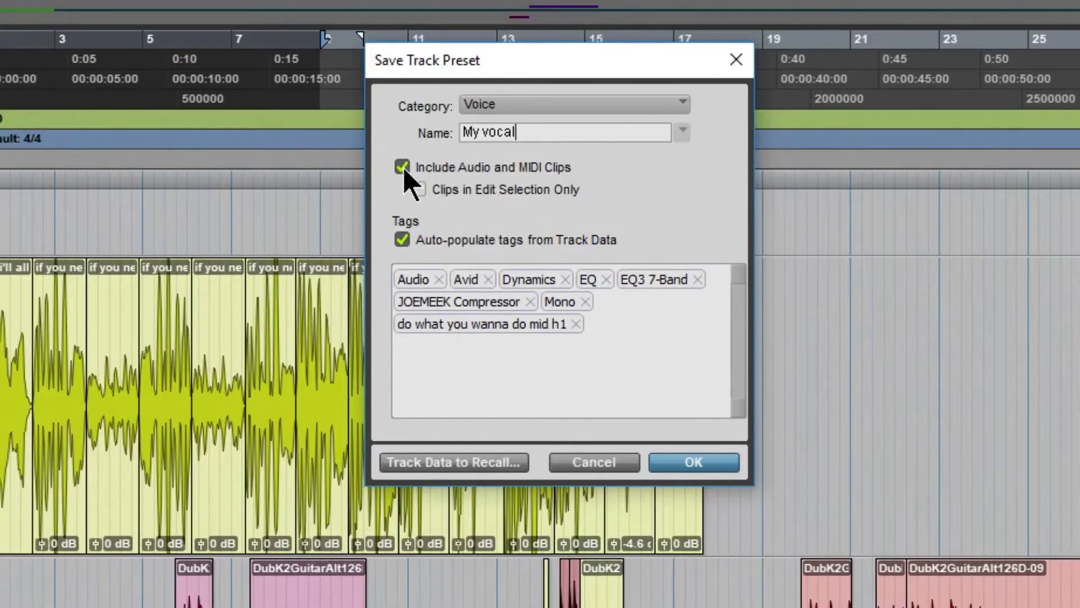
Include audio and MIDI clips, limited to Clips in Edit Selection Only.
left_click(402, 167)
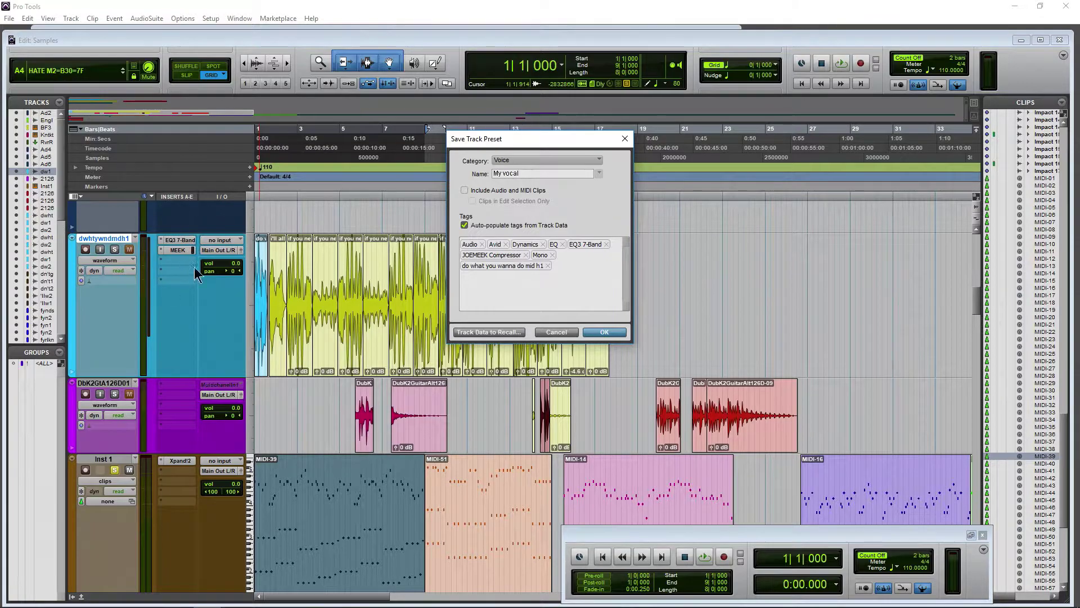
left_click_drag(514, 138, 566, 141)
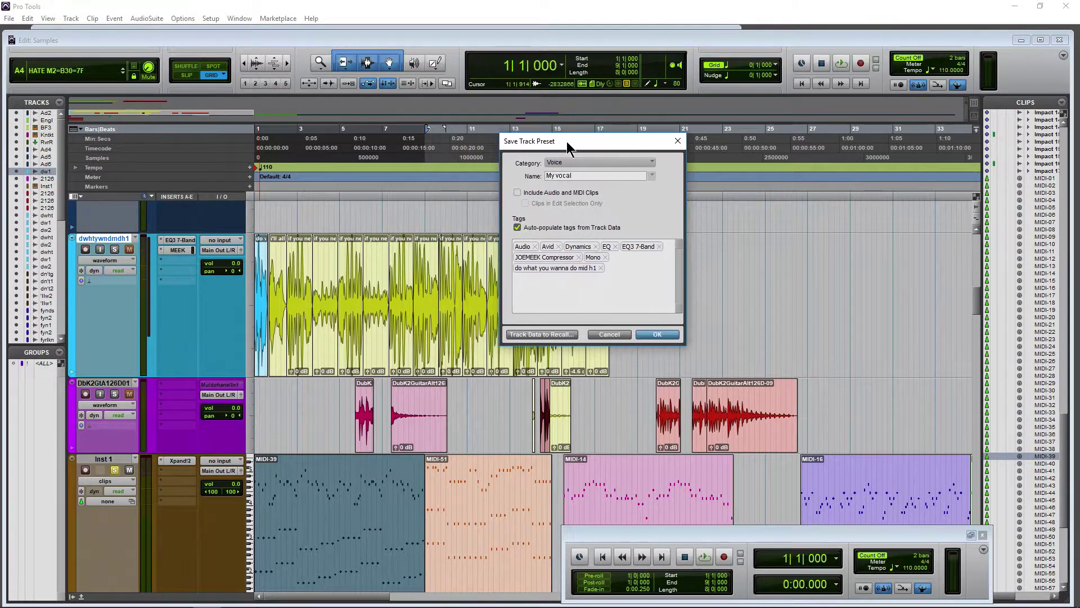
left_click(517, 192)
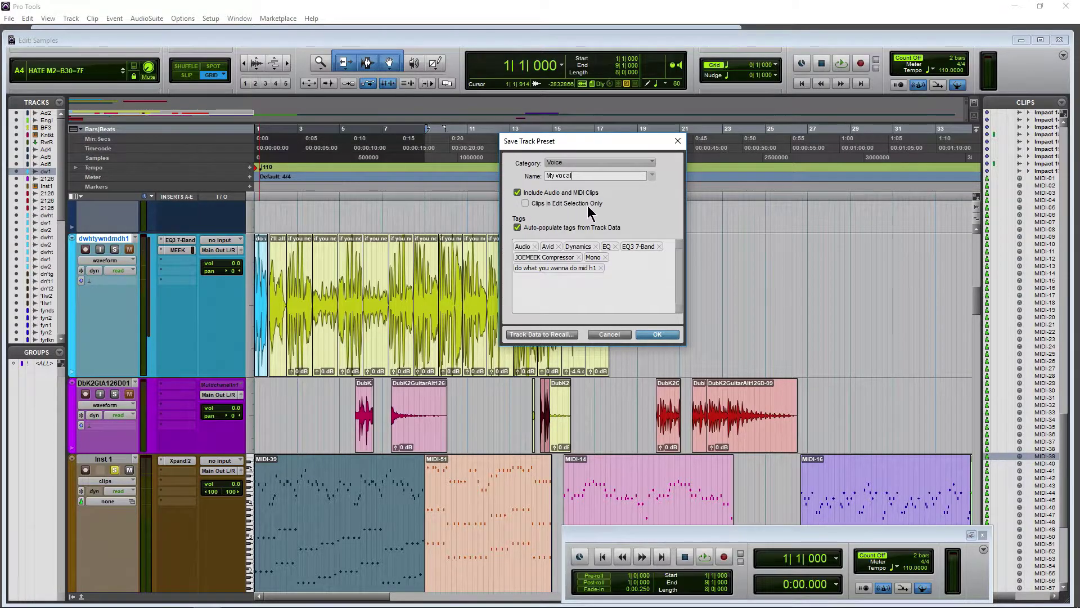
left_click_drag(559, 145, 712, 173)
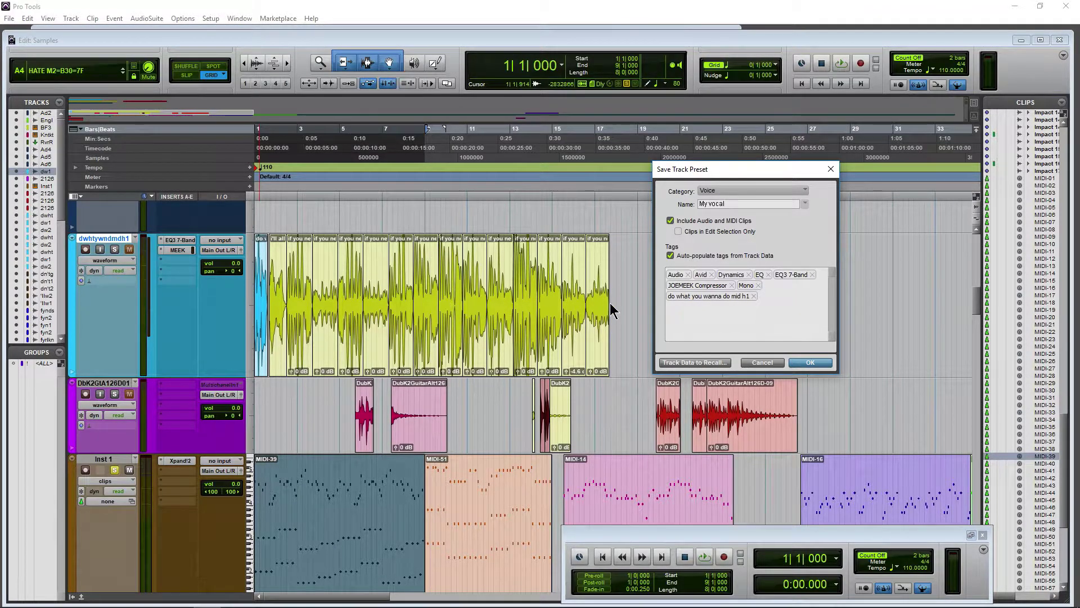
left_click(679, 233)
left_click_drag(696, 174, 589, 164)
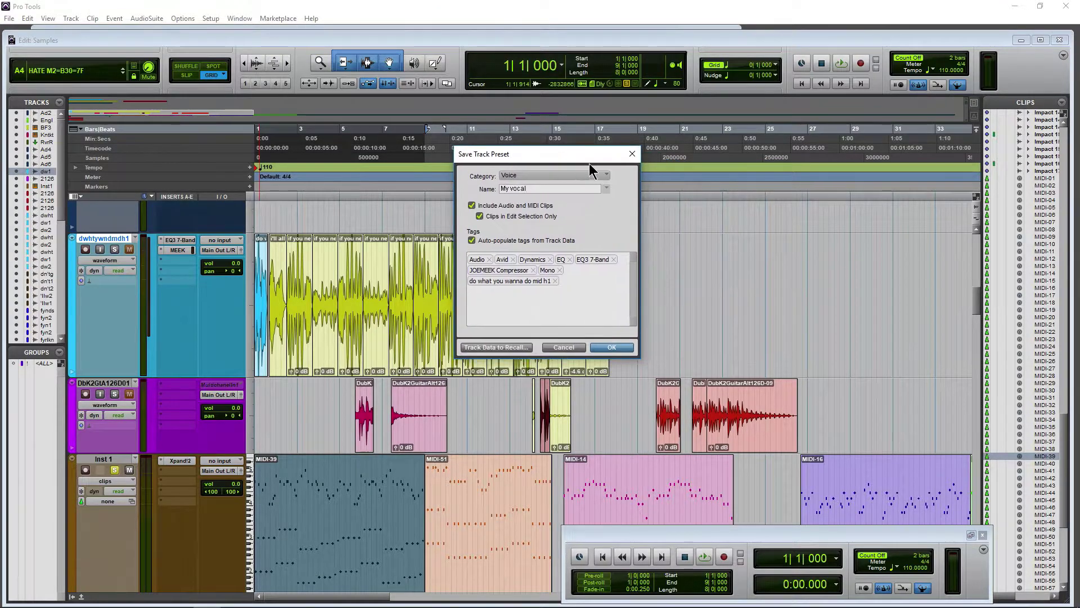
Keep automatic tags on and type the 'perfect' tag.
left_click(470, 241)
left_click(471, 240)
type("perfect")
In Track Data to Recall, set Offset To Timeline Selection with Force To Timebase (Ticks), and confirm.
left_click(507, 347)
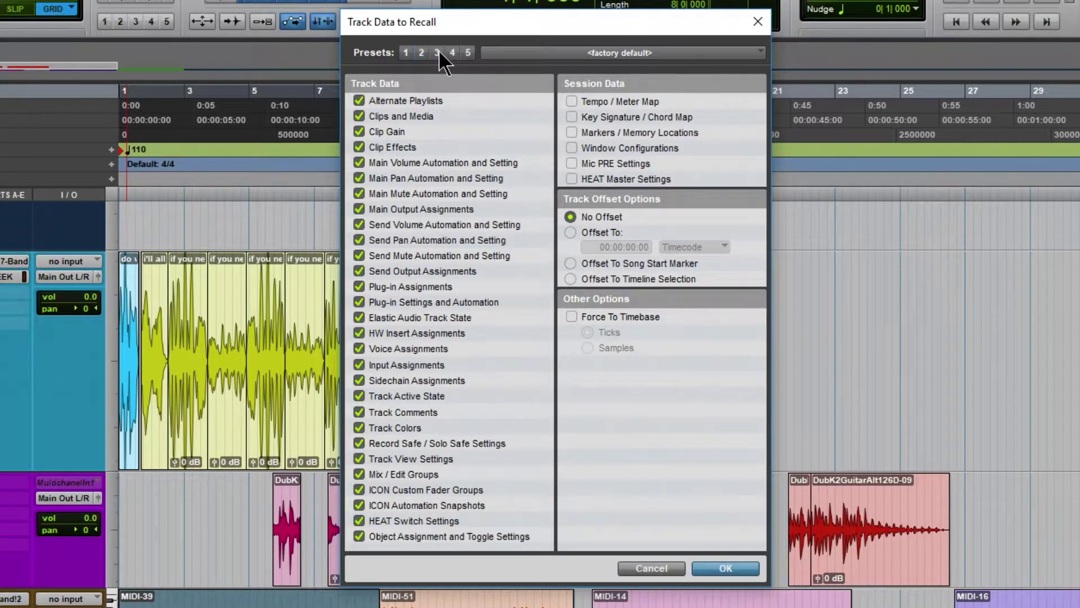
left_click(565, 53)
left_click(504, 69)
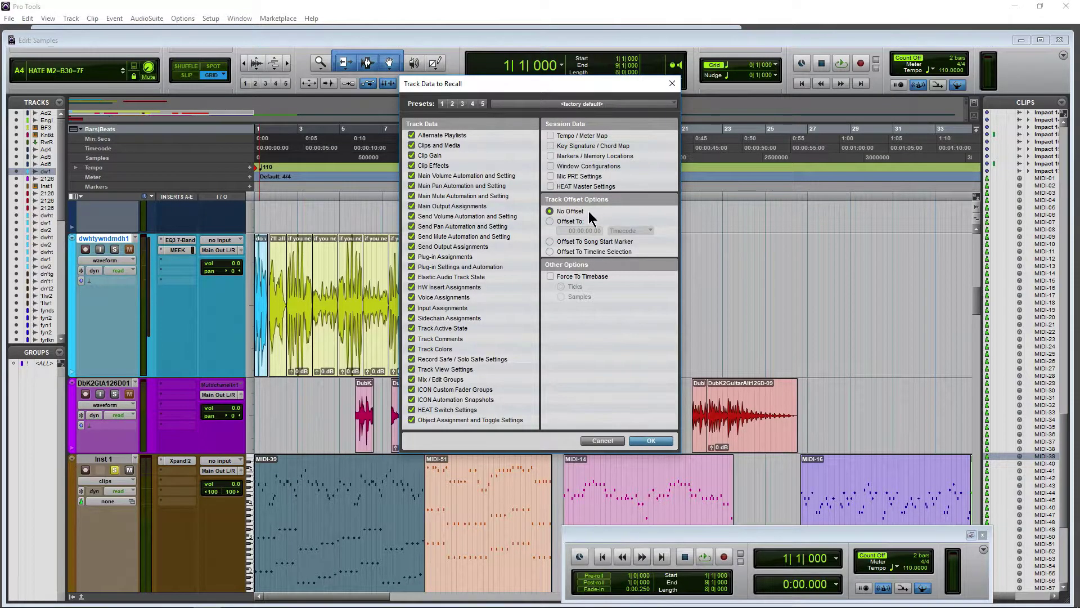
left_click(549, 240)
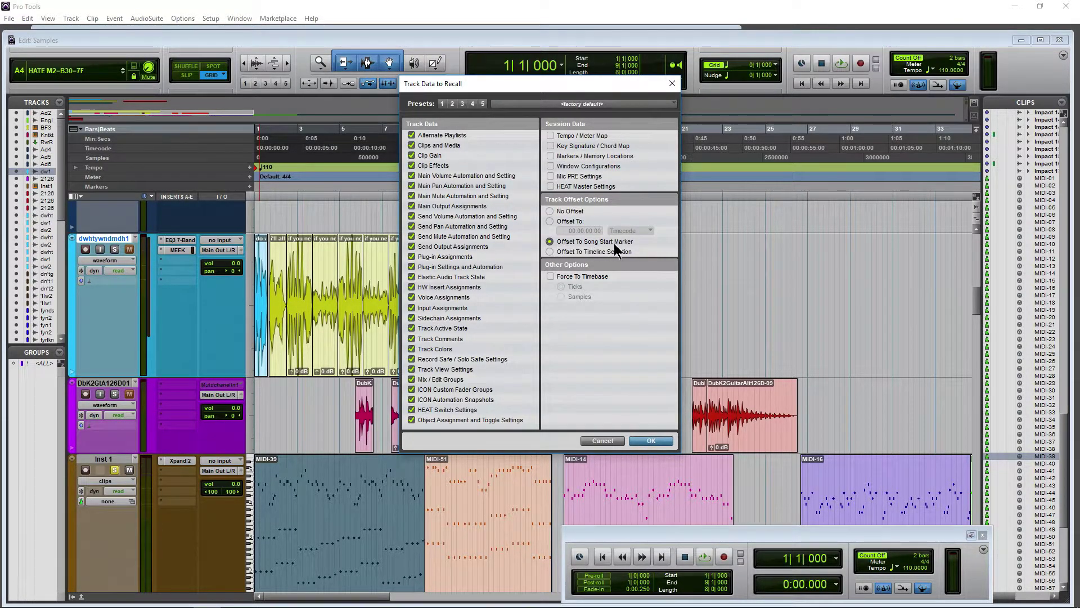
left_click(549, 221)
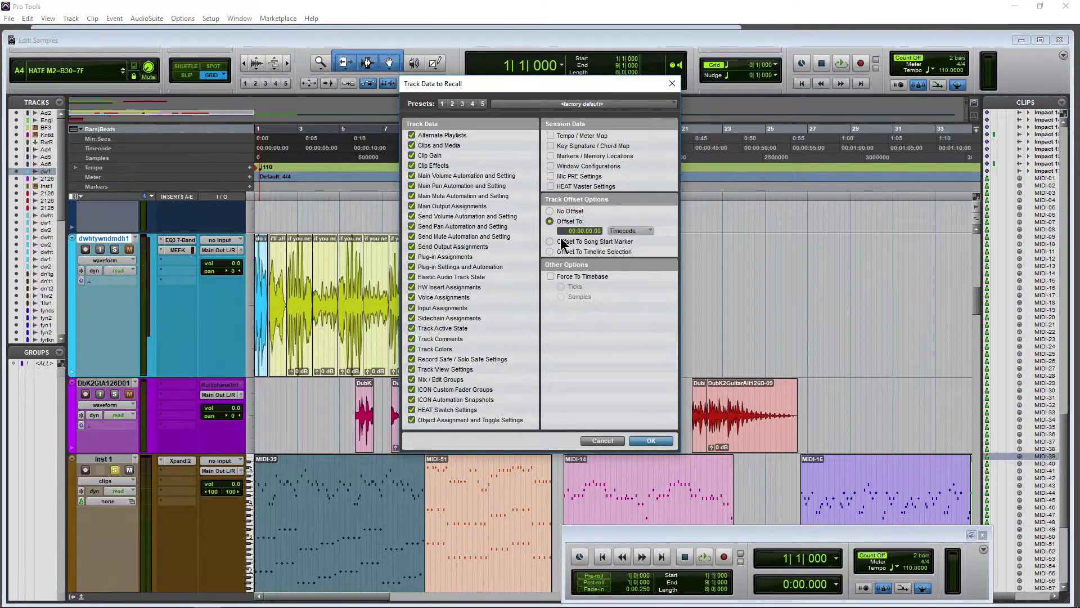
left_click(622, 232)
left_click(626, 211)
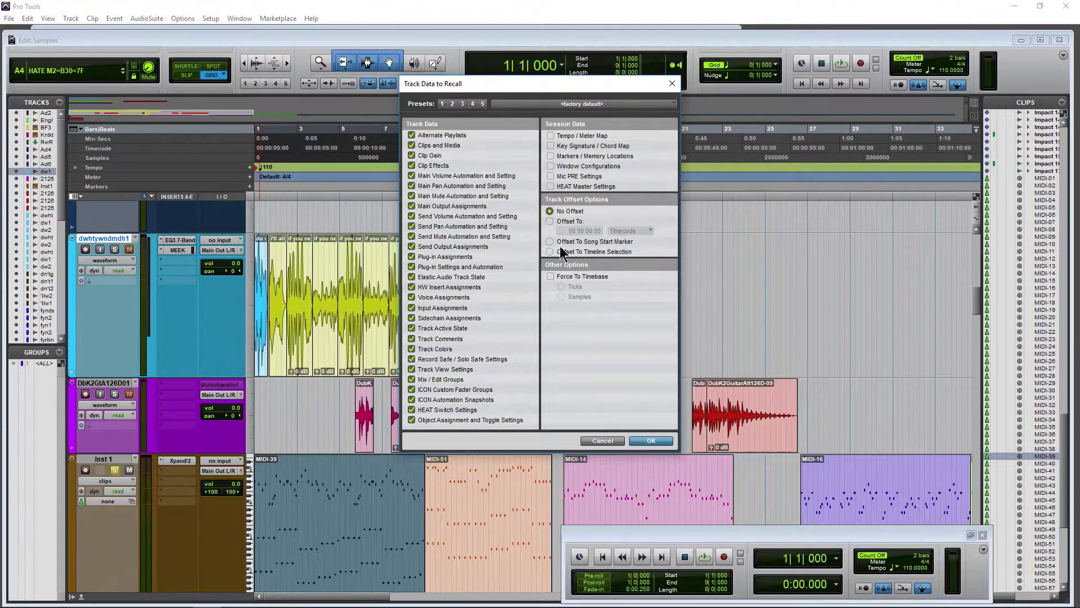
left_click(551, 252)
left_click(551, 276)
left_click(649, 441)
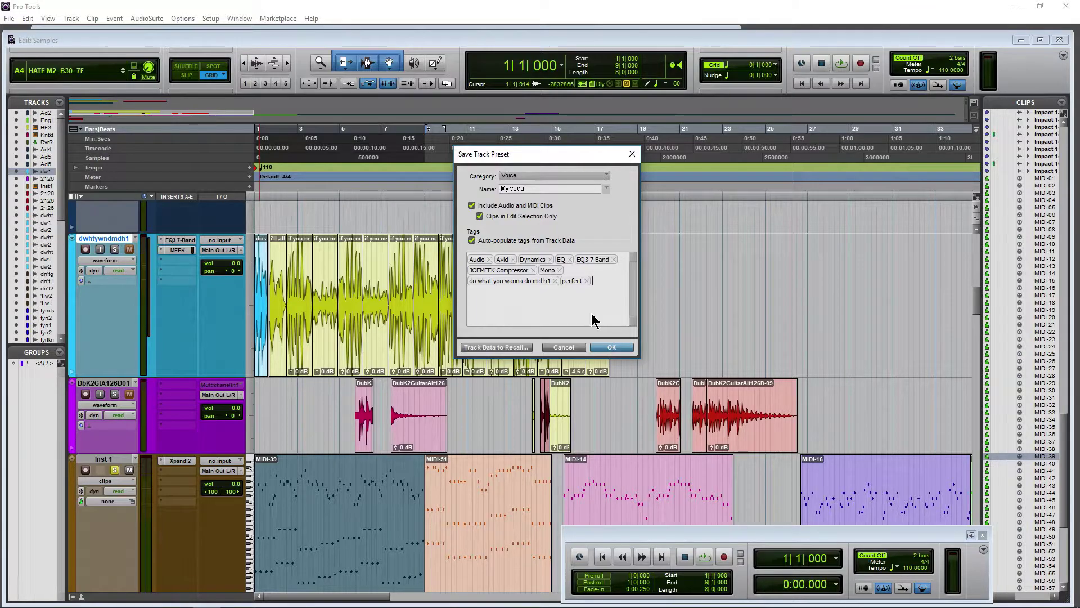
Save the My vocal preset, verify it is listed under Voice in New Tracks, then cancel.
left_click(611, 348)
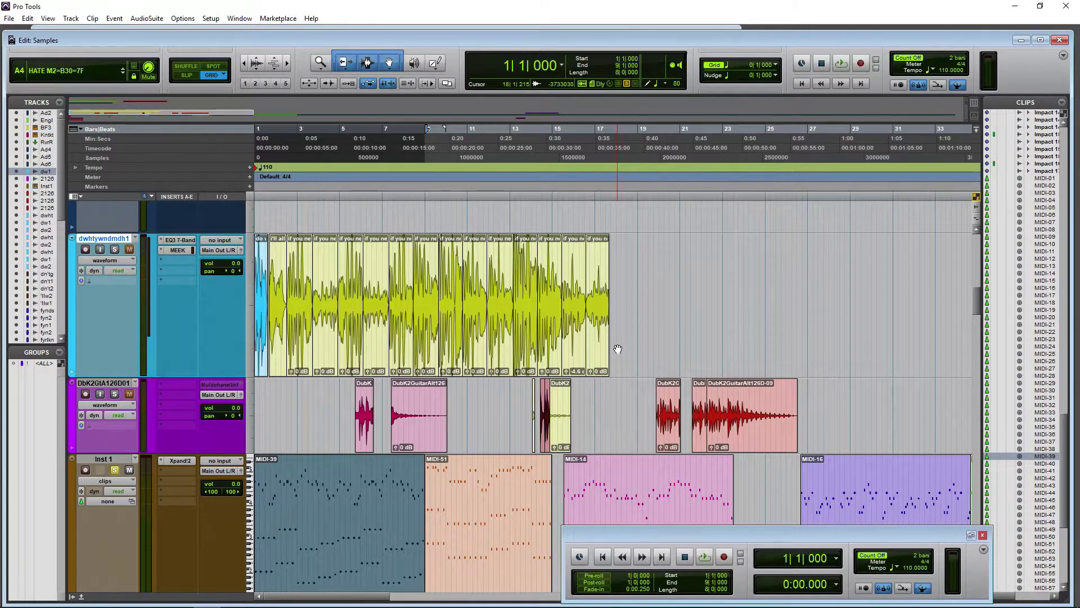
key("ctrl+shift+n")
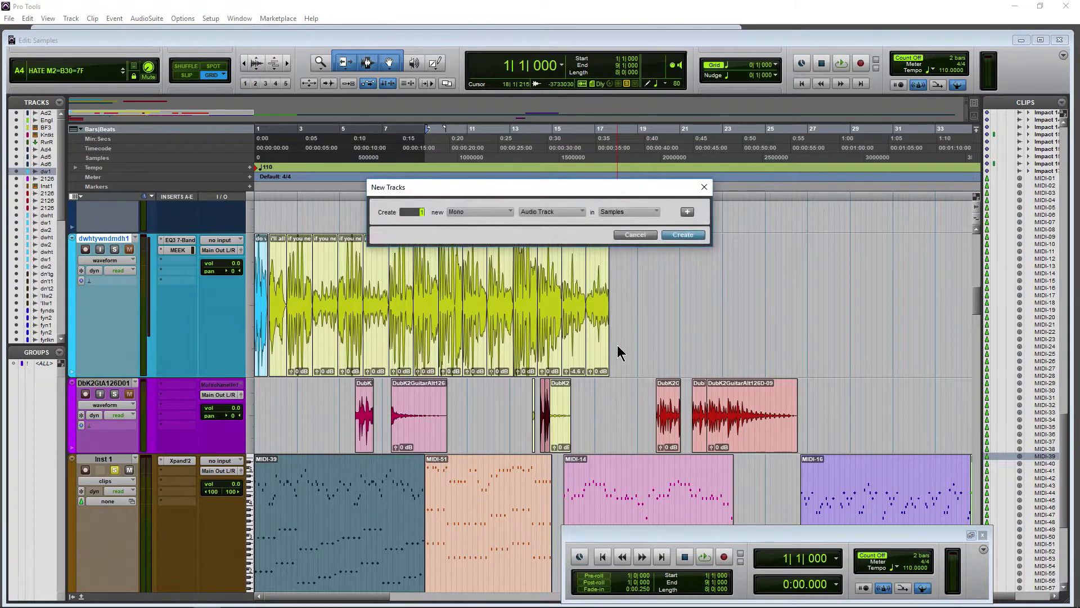
left_click(579, 214)
mouse_move(620, 293)
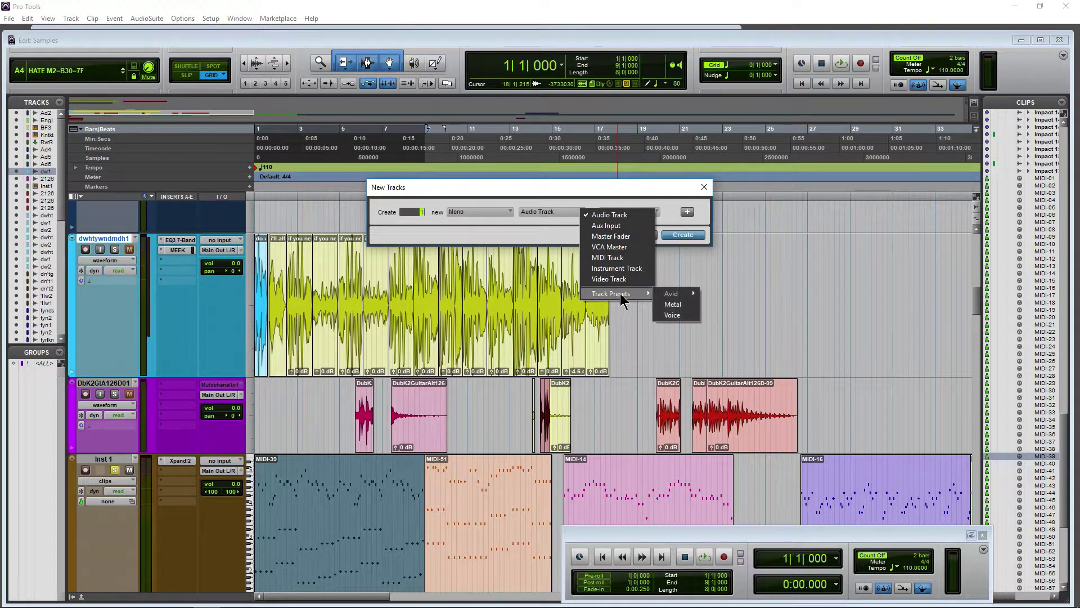
left_click(673, 315)
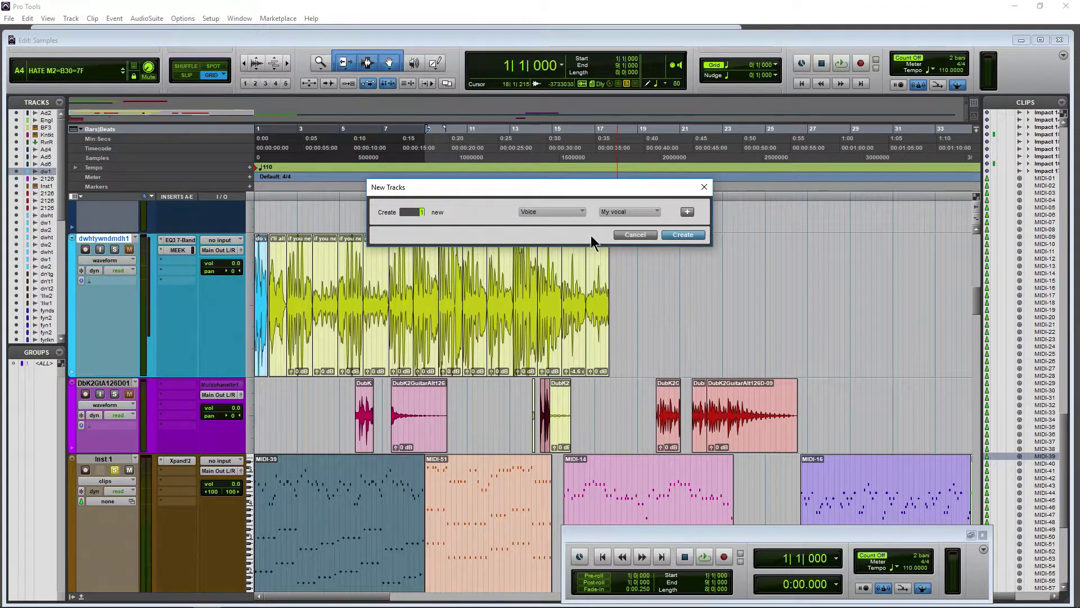
left_click(654, 211)
left_click(683, 213)
key("Return")
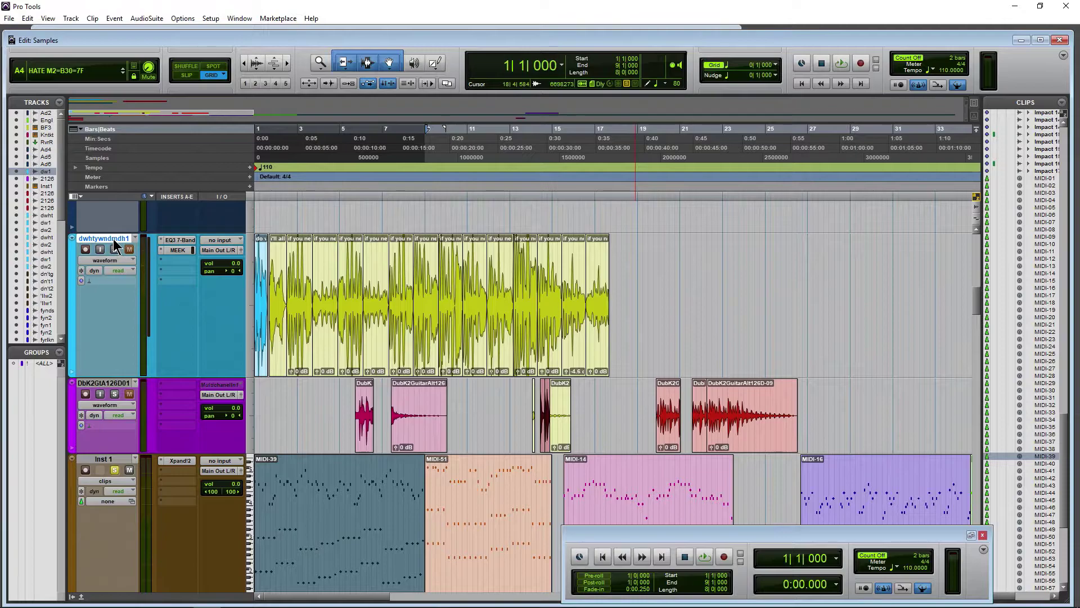
Recall a saved track preset onto dwhtywndmdh1 from its context menu.
right_click(113, 239)
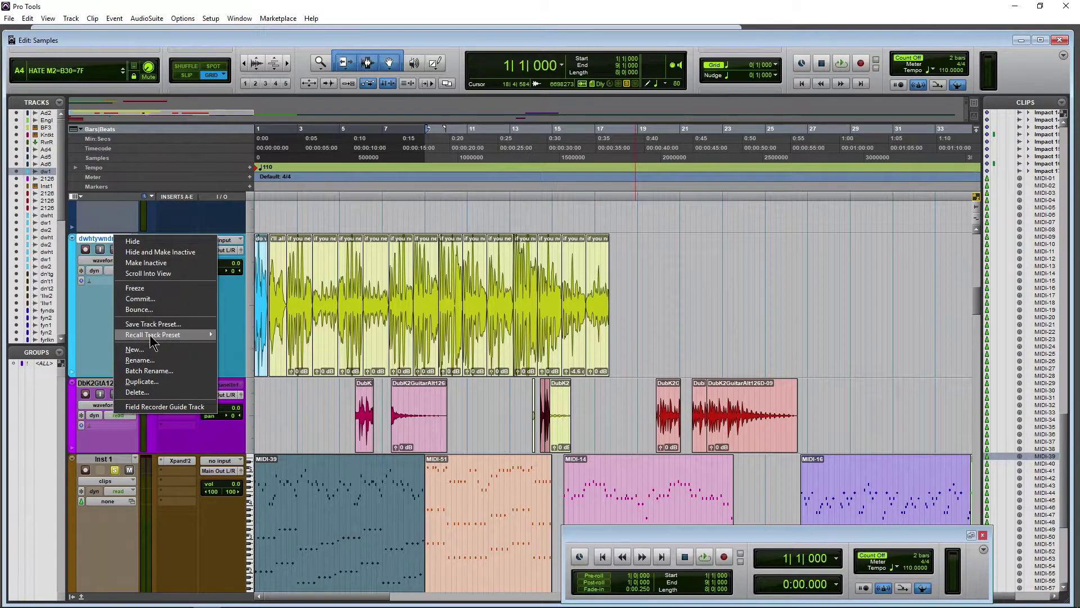
mouse_move(151, 340)
left_click(293, 355)
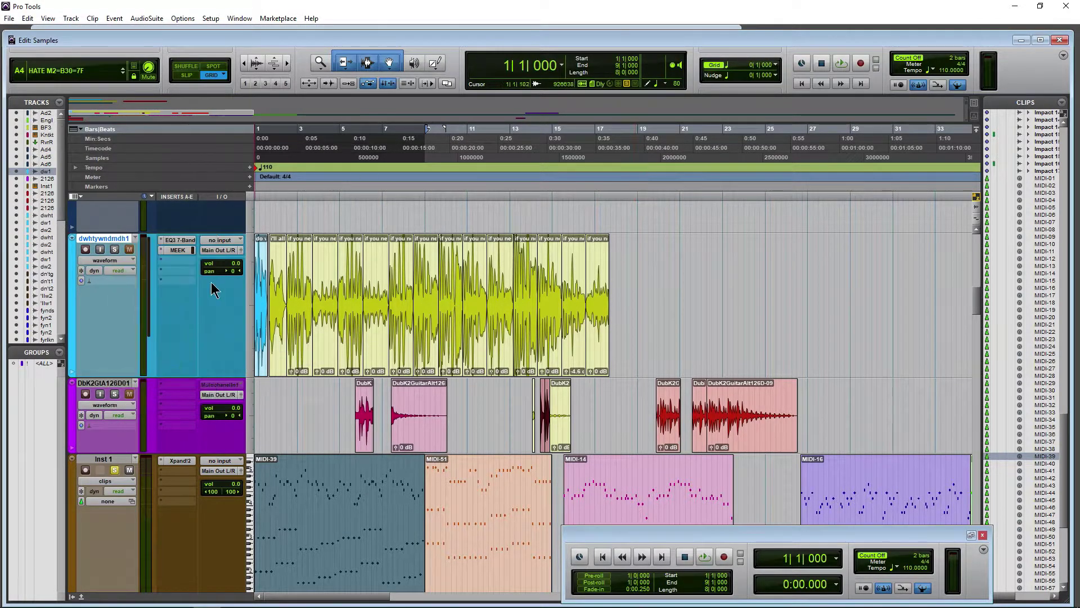
scroll(211, 290, "down", 10)
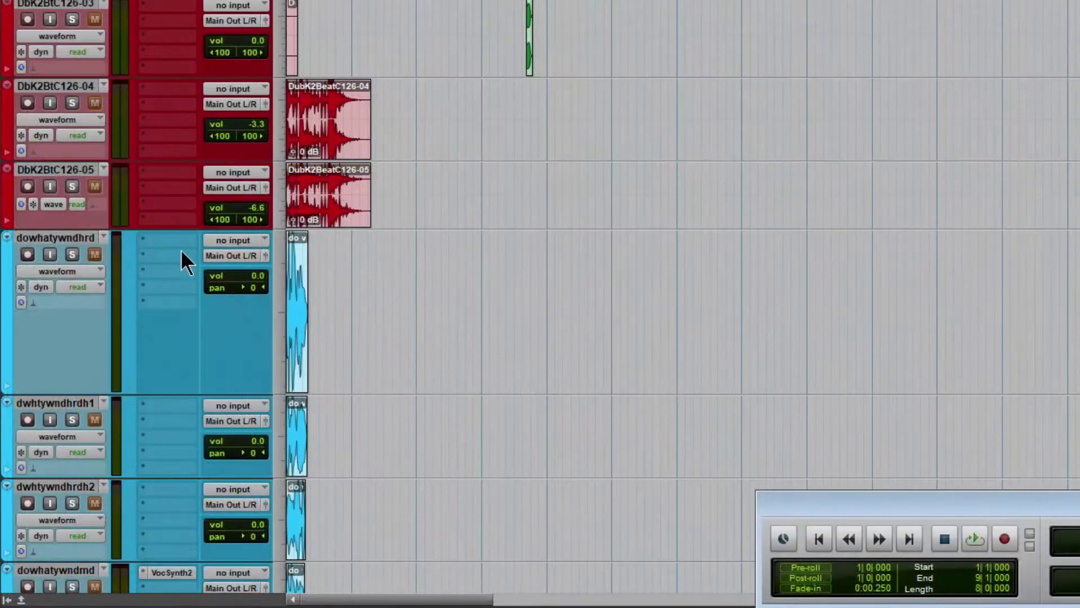
Load the Metal insert preset onto the dowhatywndhrd track.
left_click(174, 242)
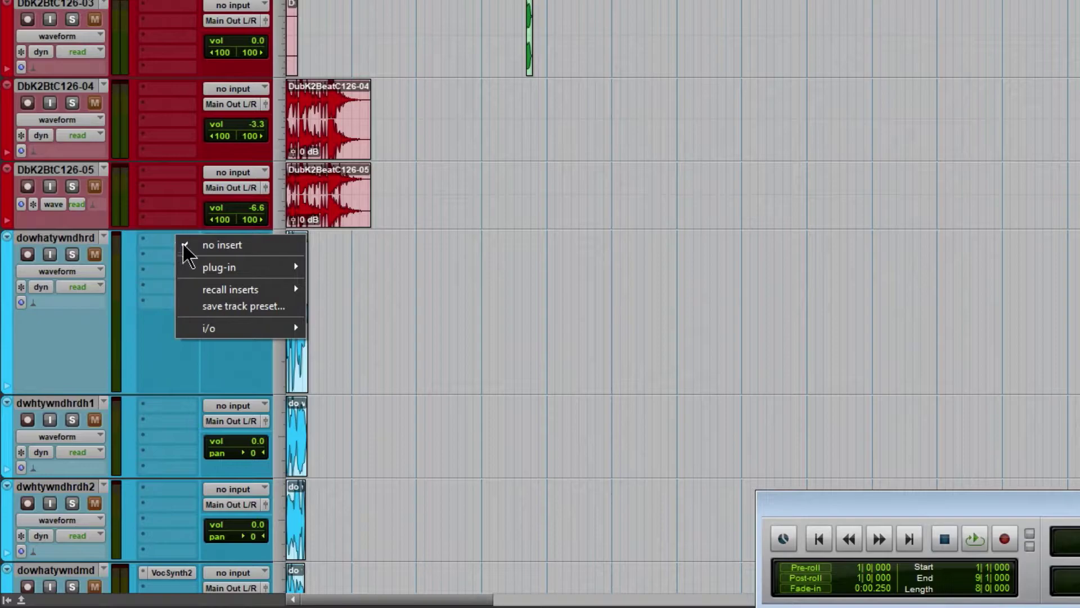
mouse_move(243, 290)
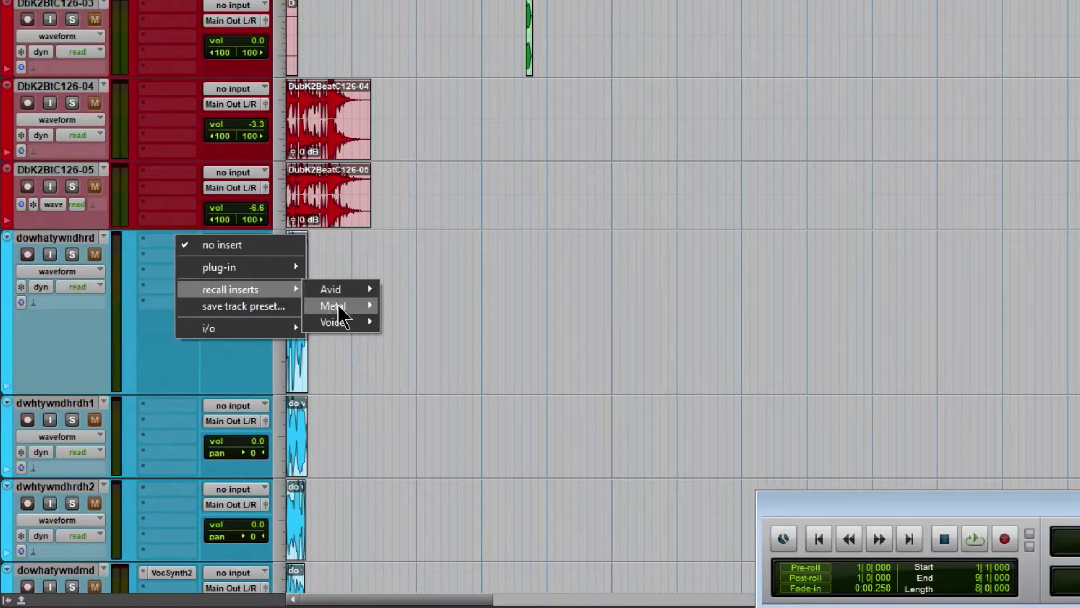
mouse_move(340, 315)
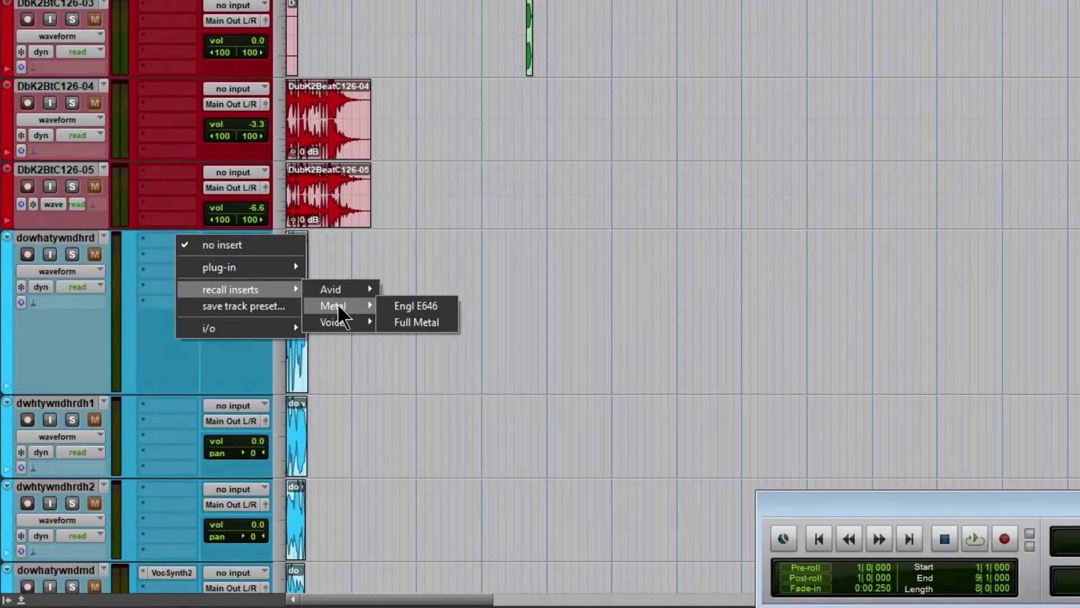
left_click(431, 307)
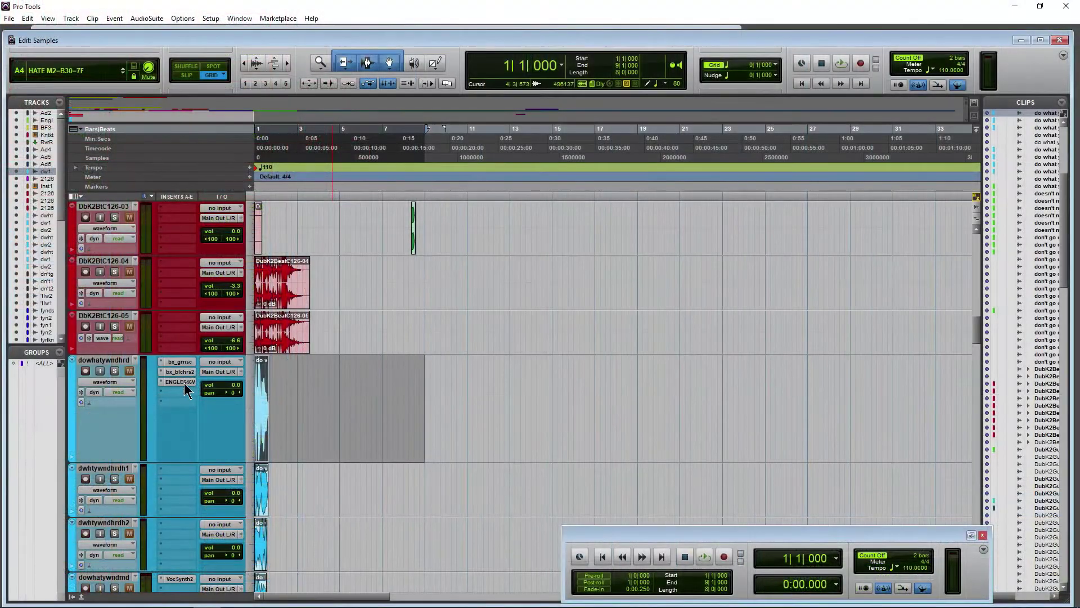
Inspect the new ENGL amp, bluechorus and greenscreamer plug-ins, then close the window.
left_click(173, 271)
left_click(180, 372)
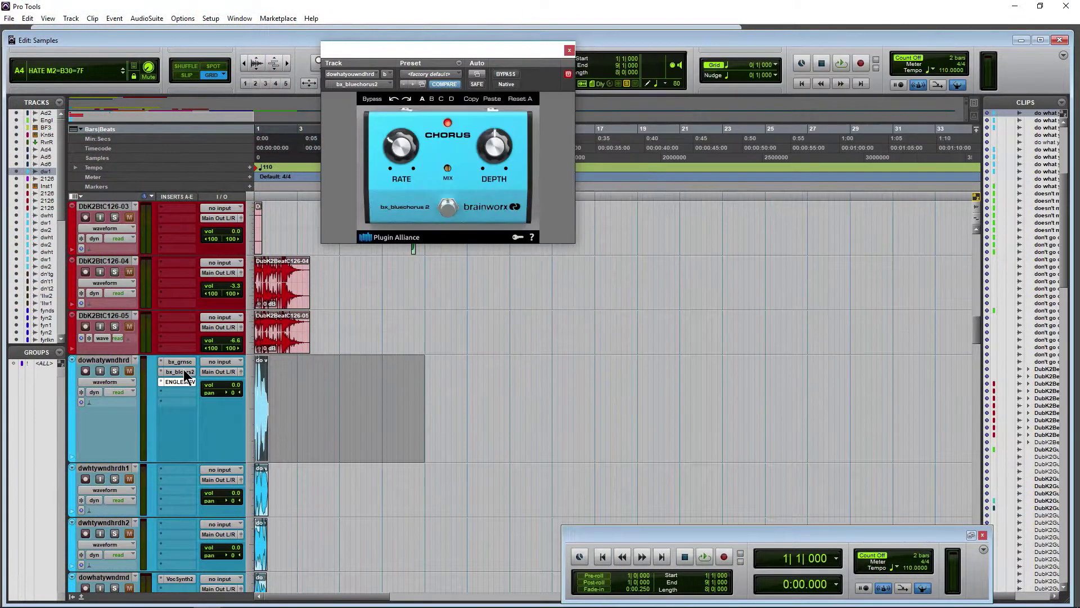
left_click(184, 362)
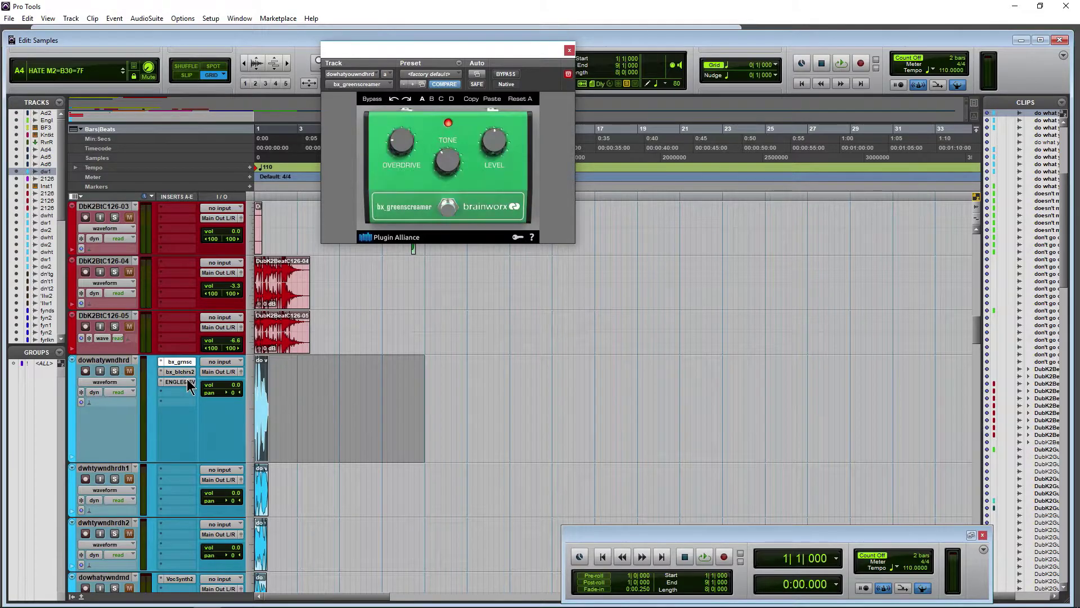
left_click(189, 382)
left_click(939, 46)
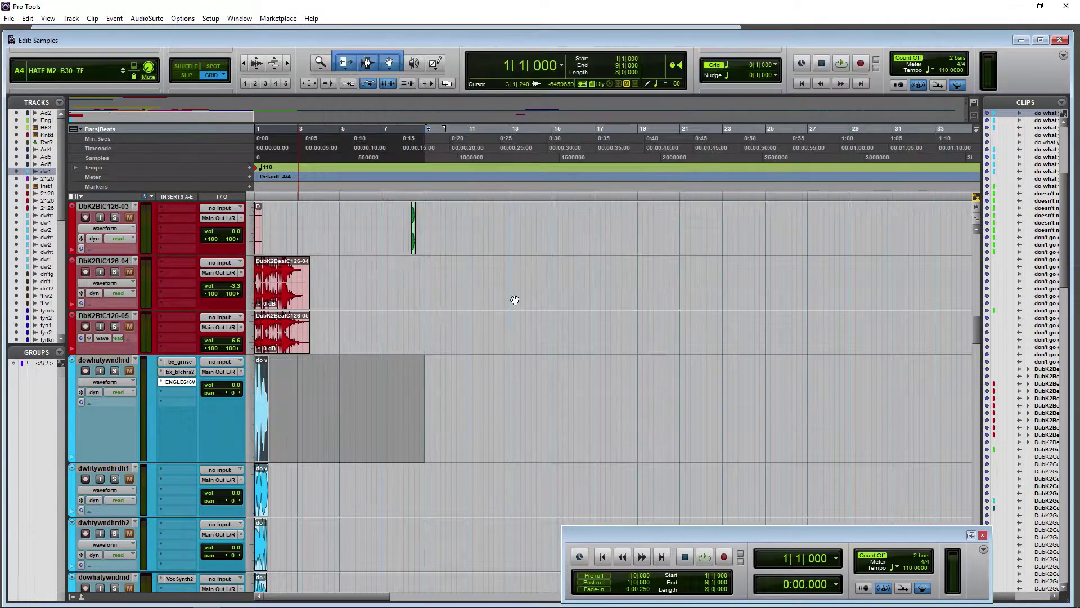
Create a new track from the Voice > My vocal track preset.
scroll(209, 440, "up", 10)
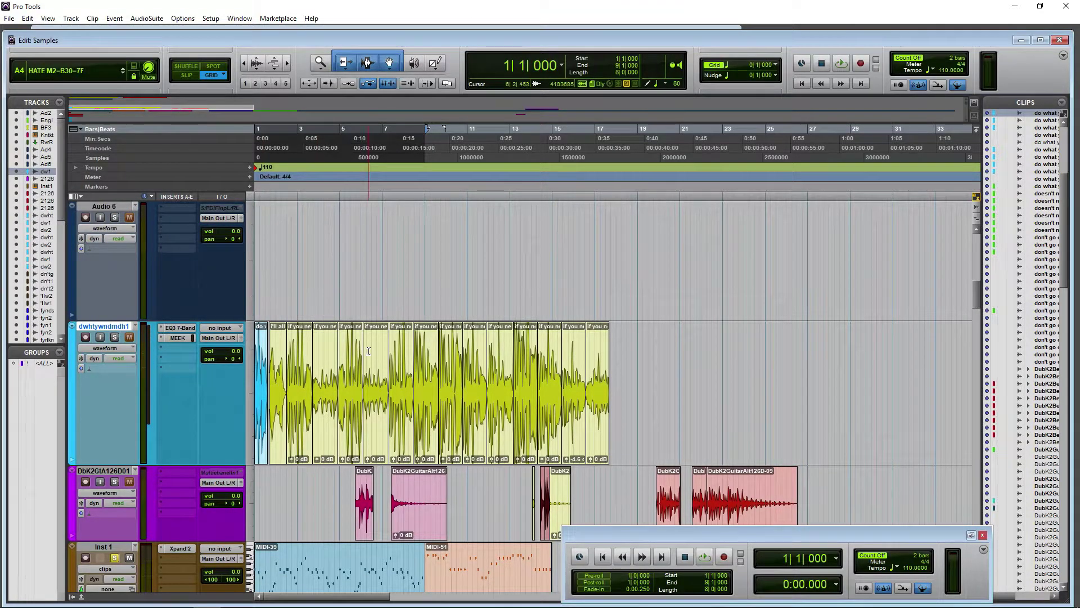
key("ctrl+shift+n")
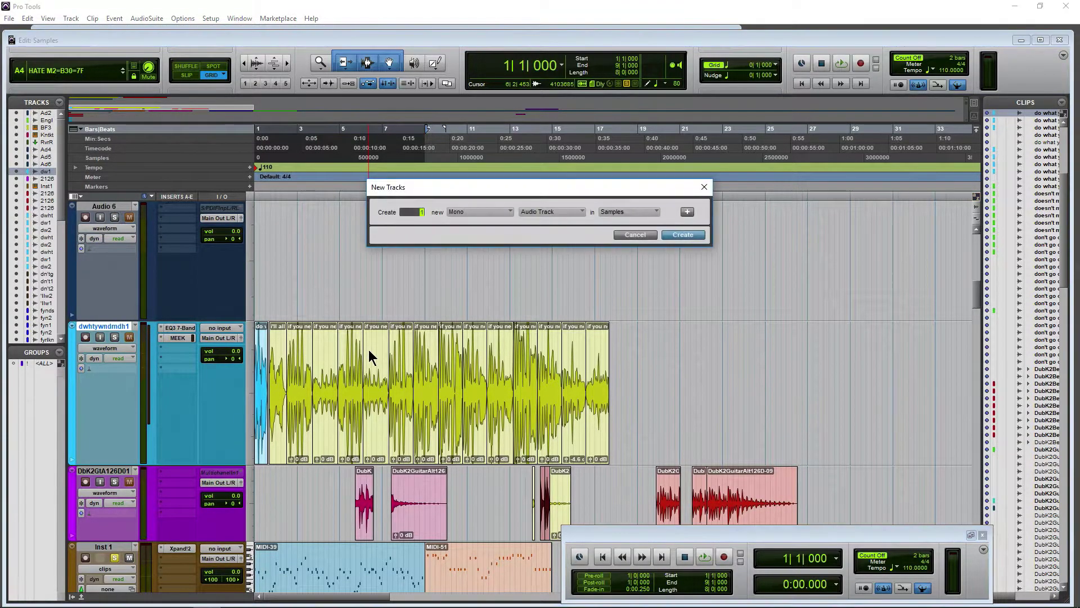
left_click(538, 213)
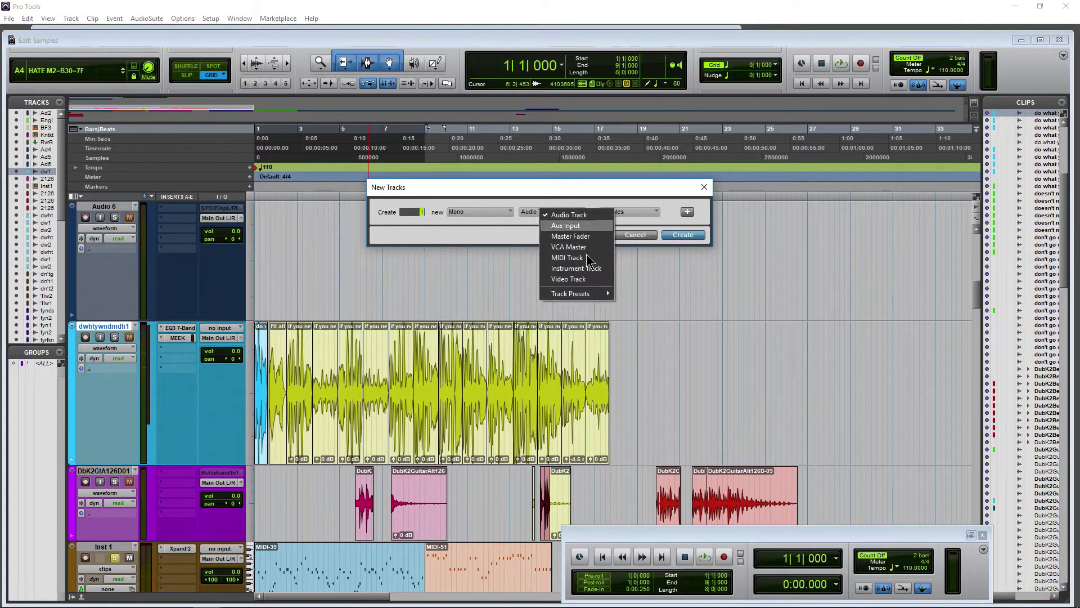
mouse_move(592, 293)
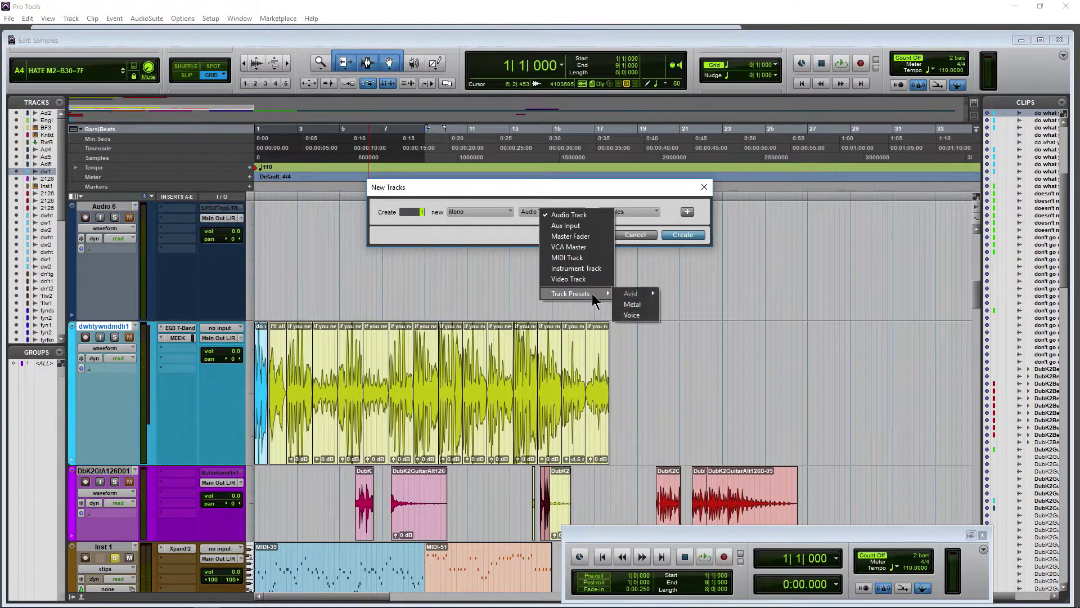
left_click(632, 315)
left_click(683, 236)
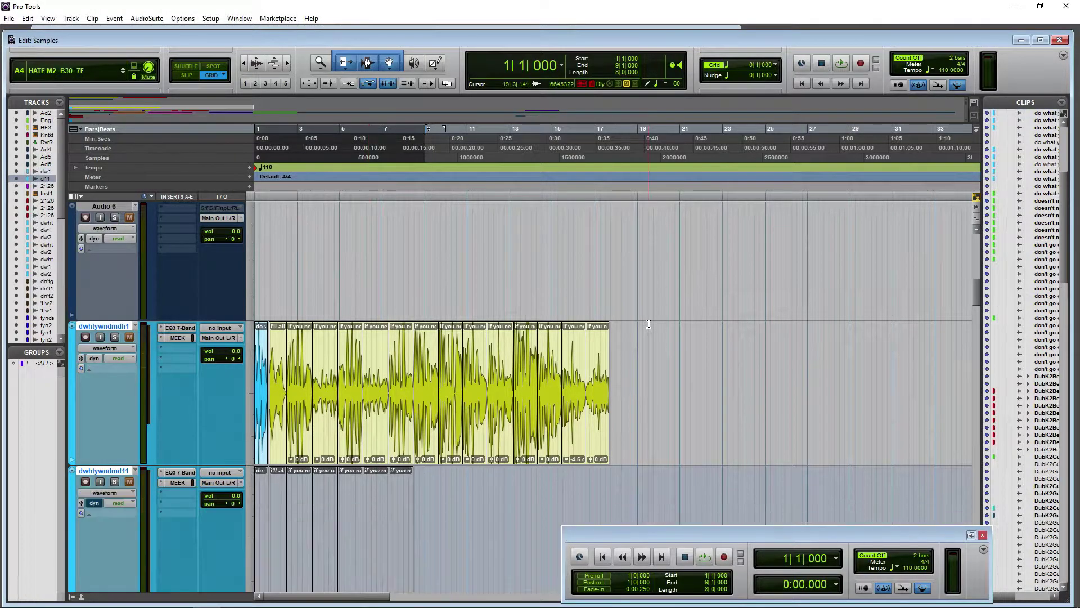
Select bars 9|4 to 18|4 and inspect dwhtywndmd11's EQ3 7-Band and MEEK compressor inserts.
left_click(433, 369)
scroll(432, 369, "down", 3)
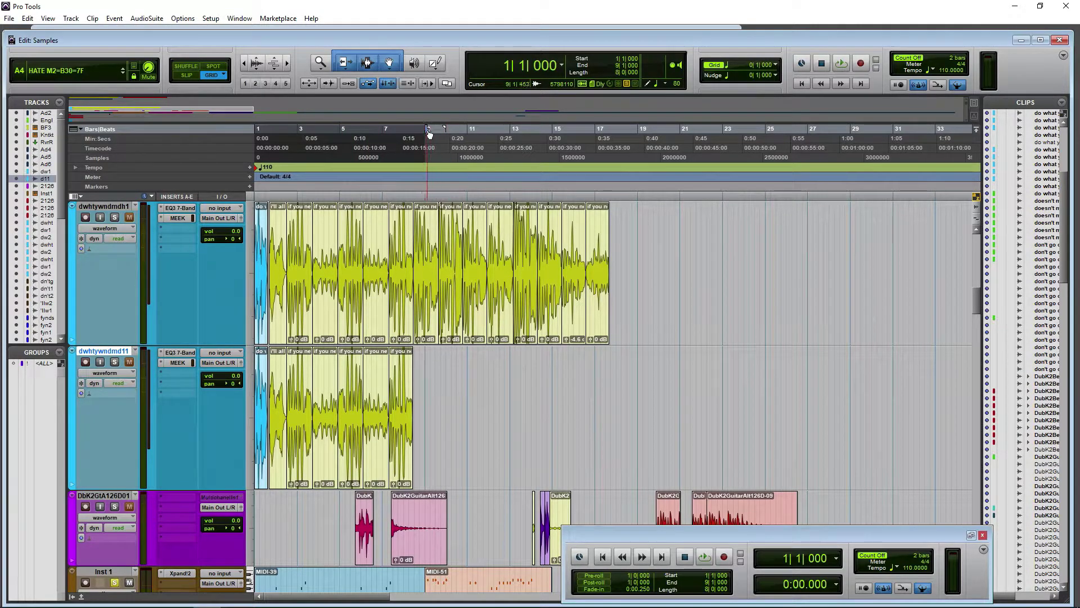
left_click_drag(429, 133, 437, 133)
left_click_drag(635, 271, 443, 270)
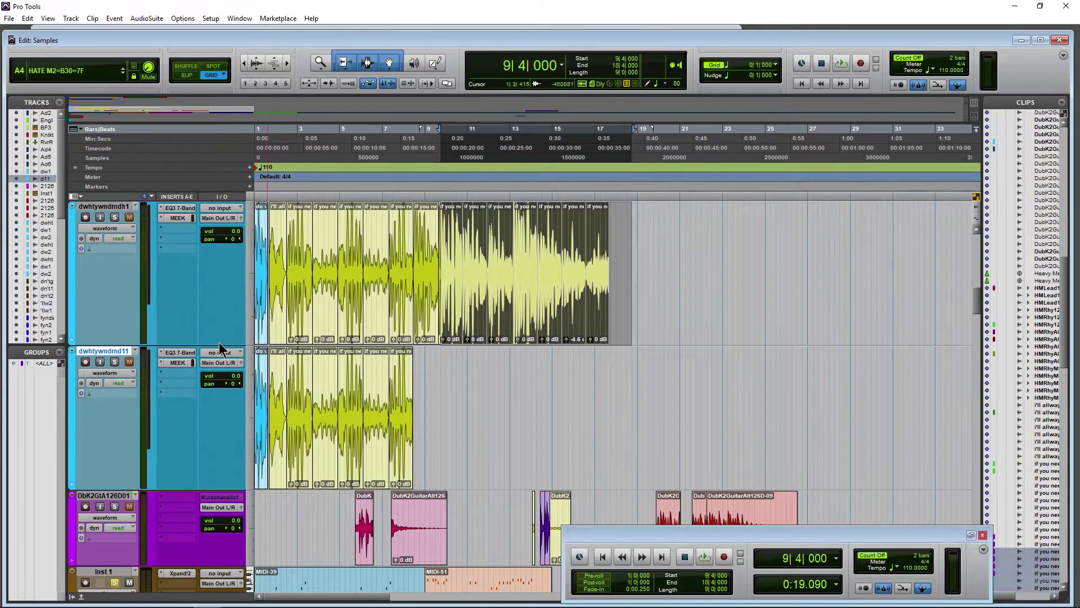
left_click(183, 353)
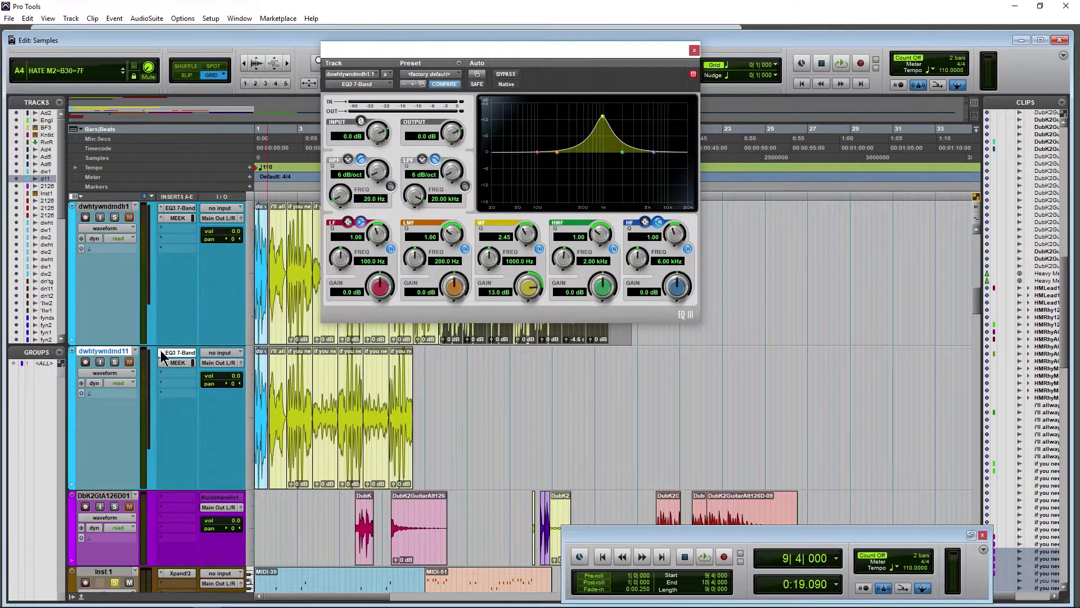
left_click(171, 363)
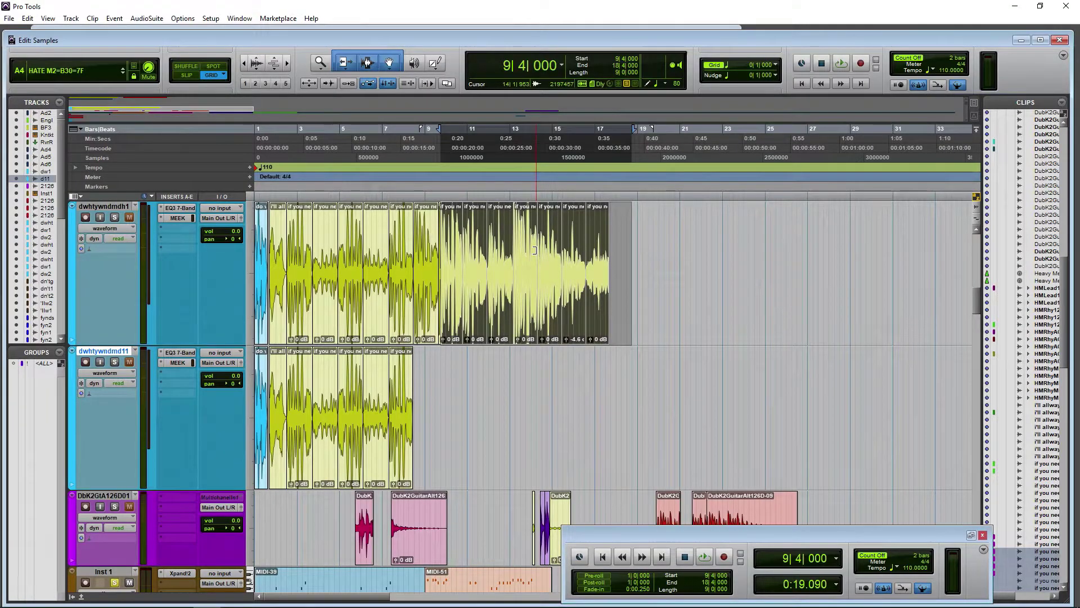
scroll(534, 250, "down", 10)
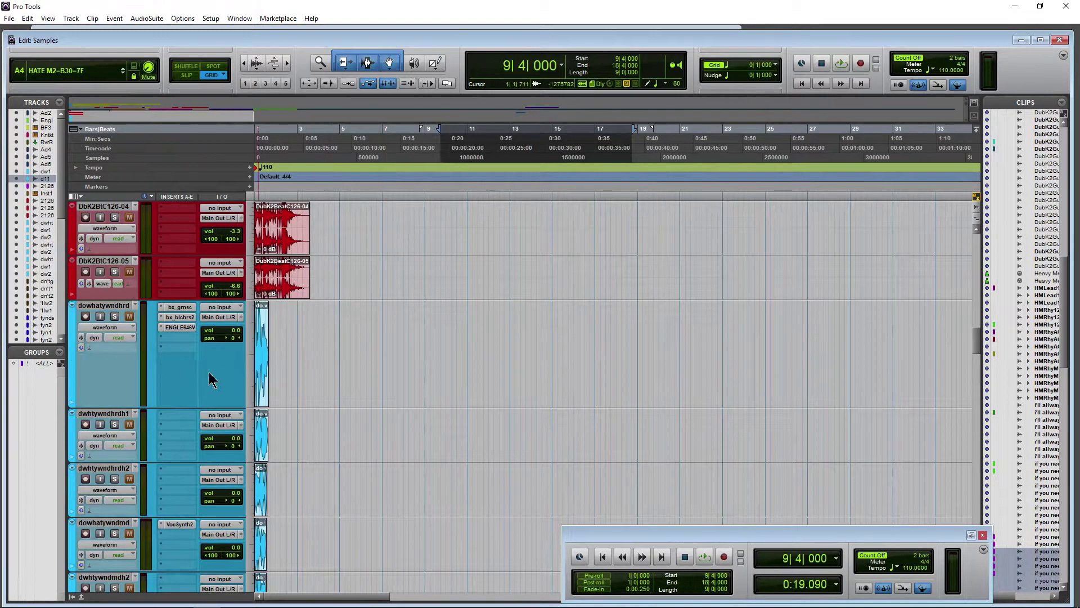
Check the dowhatywndhrd insert options, then select the dowhatywndmd track.
left_click(184, 350)
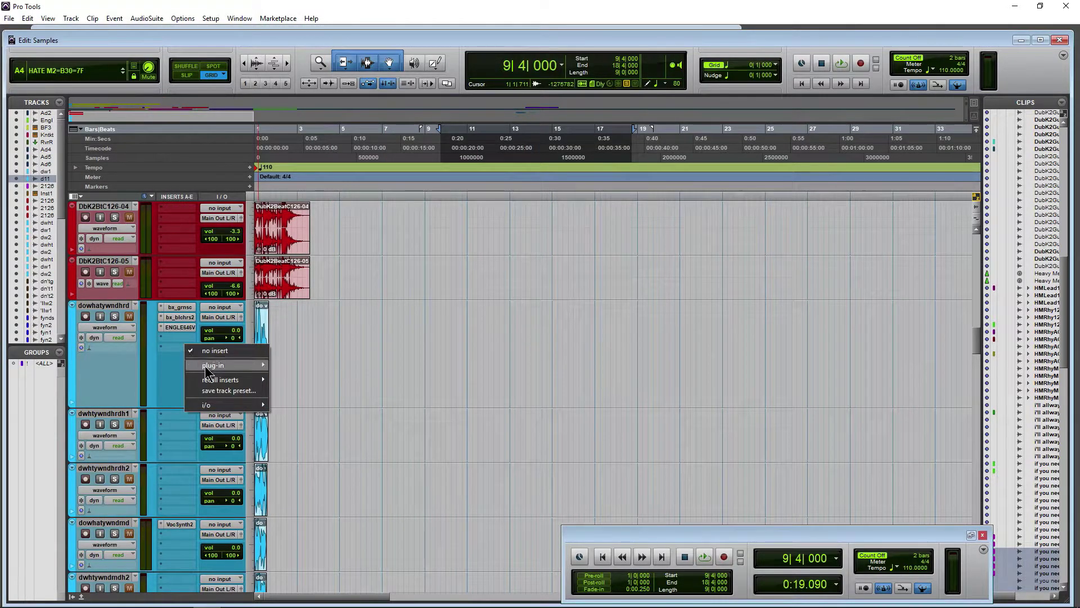
mouse_move(215, 382)
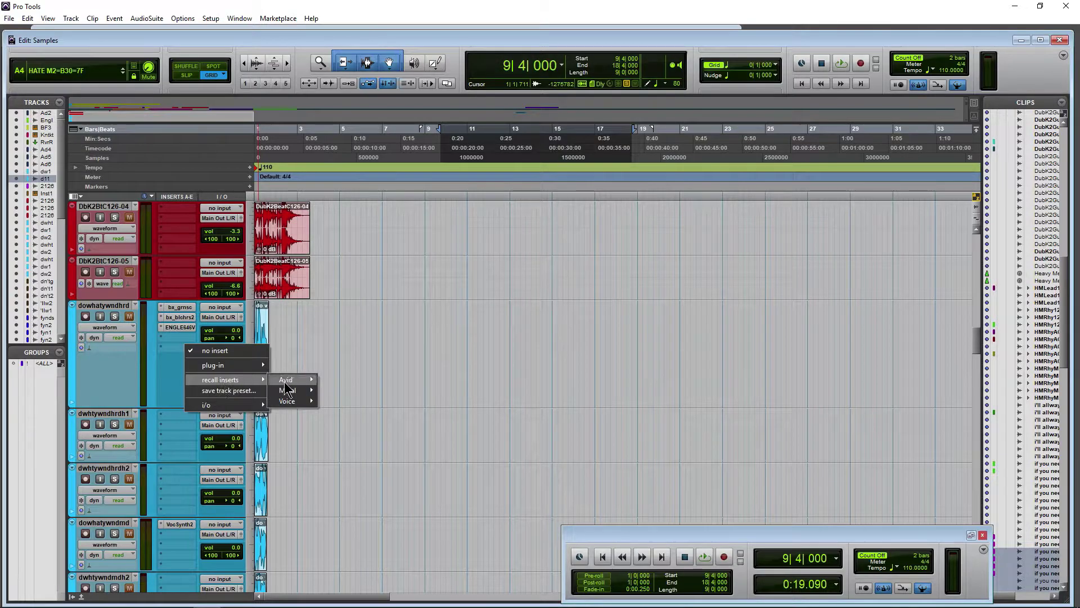
mouse_move(288, 381)
mouse_move(338, 401)
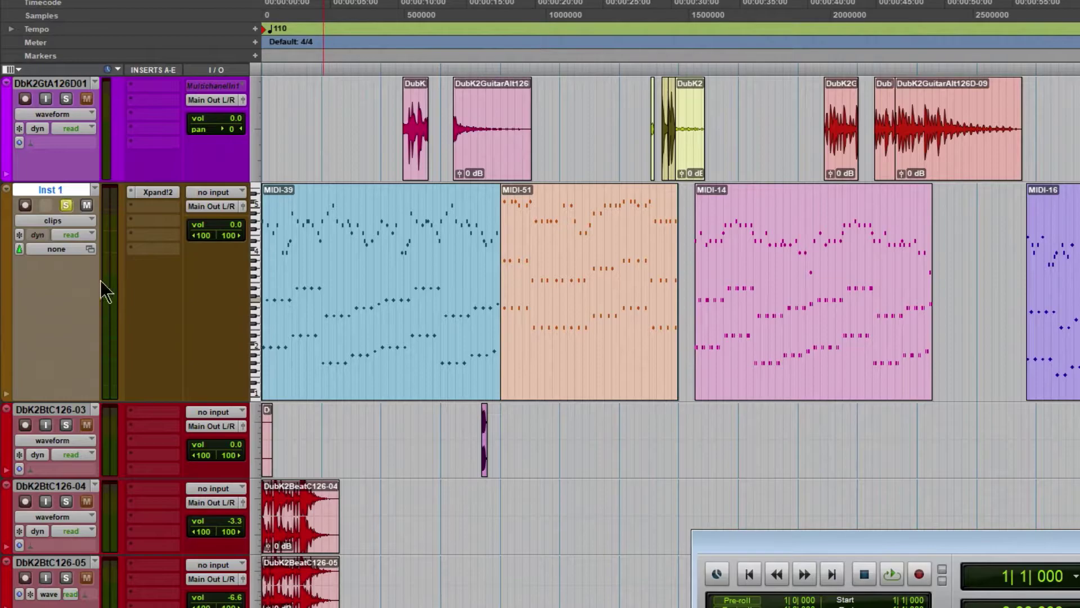
scroll(109, 337, "down", 5)
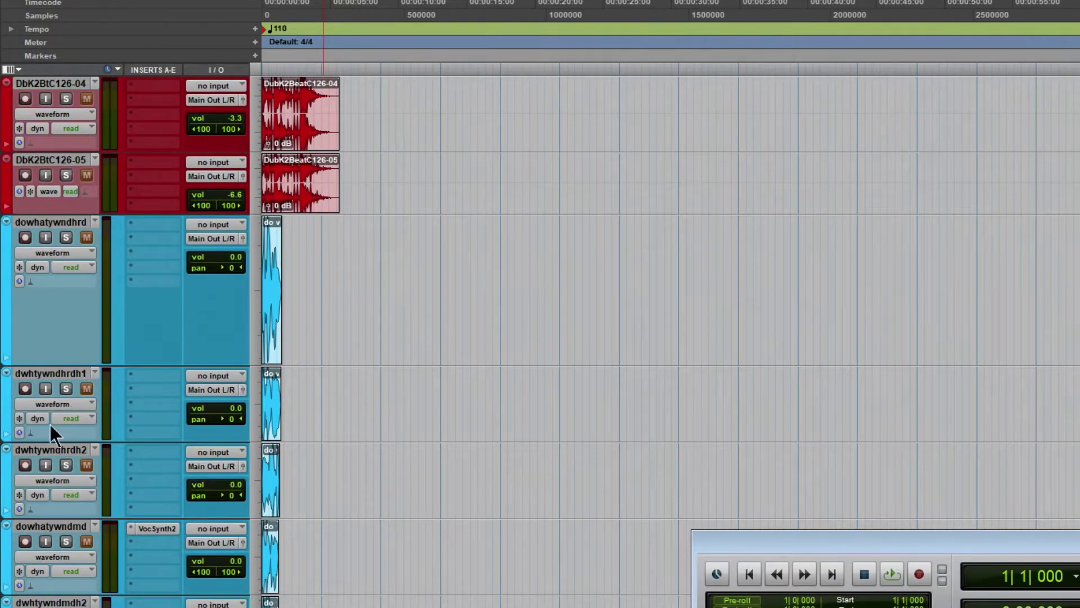
left_click(62, 523)
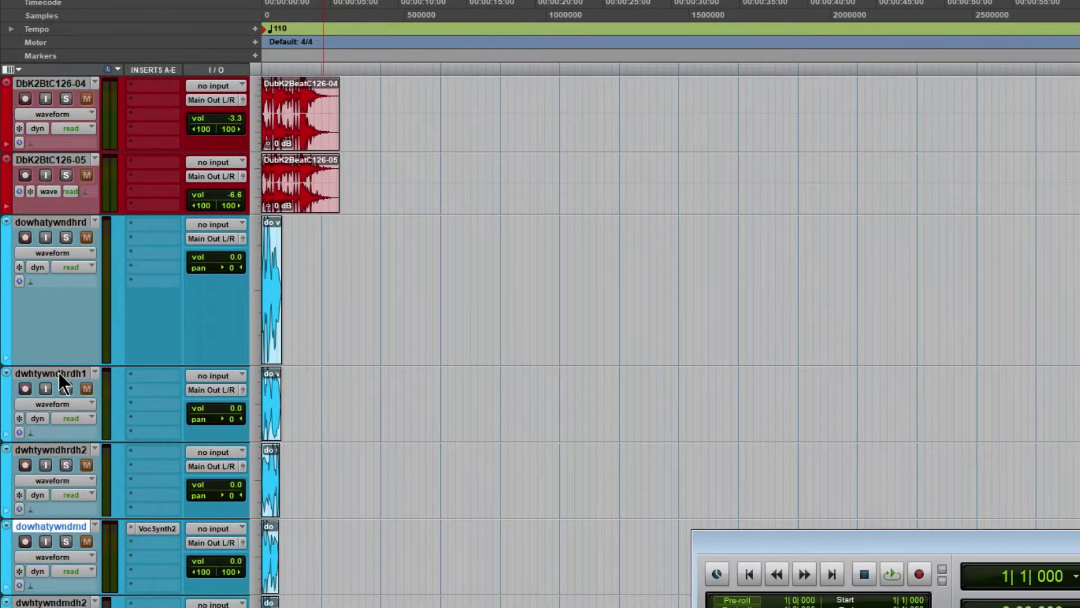
scroll(122, 391, "up", 5)
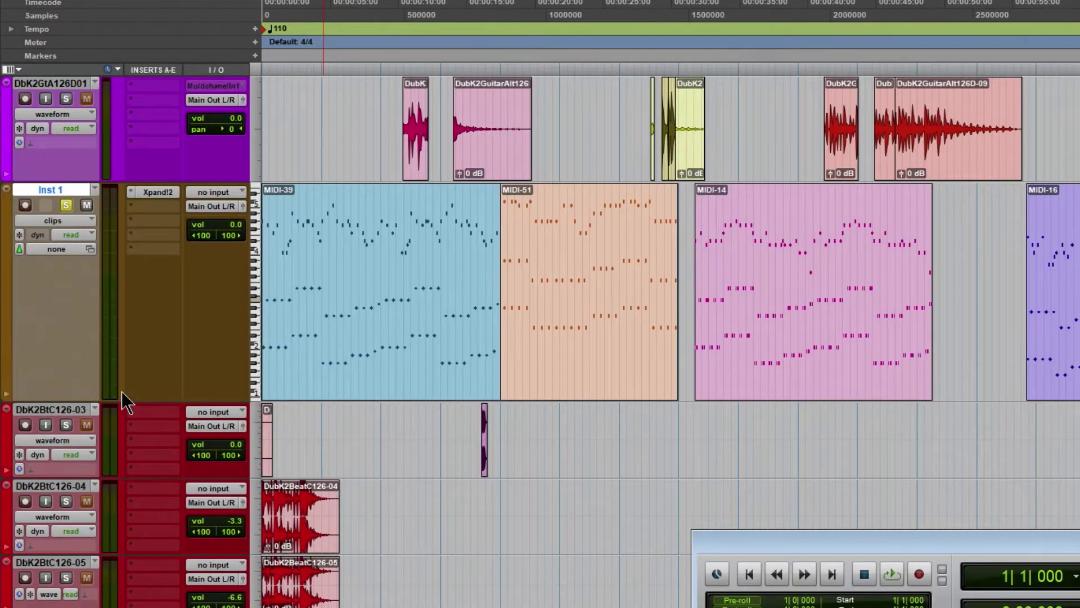
Save Inst 1 as a Voice-category track preset that includes its audio and MIDI clips.
right_click(43, 185)
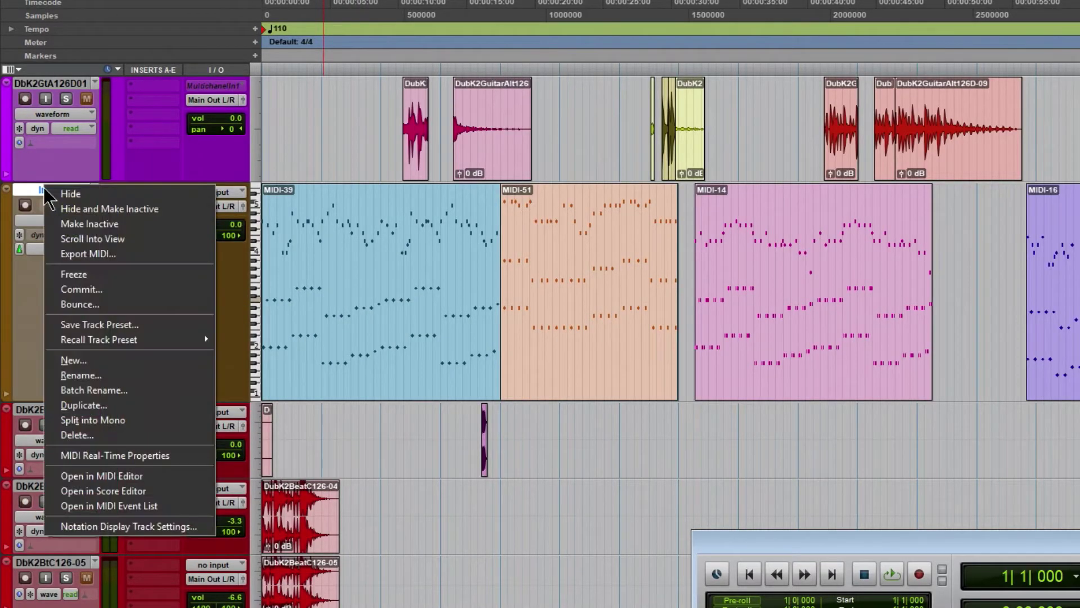
left_click(122, 325)
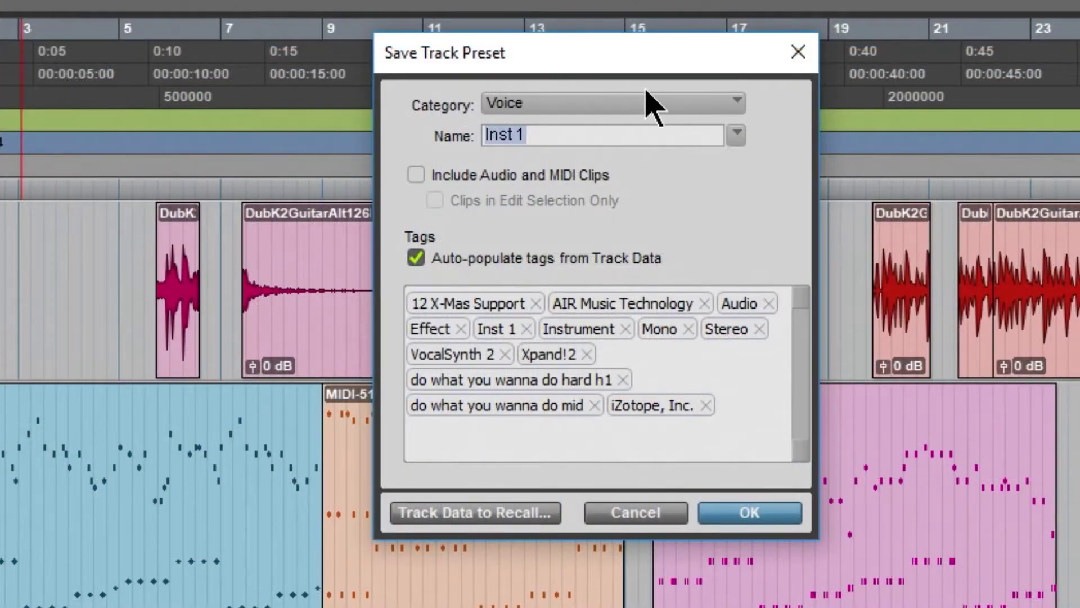
left_click(582, 108)
left_click(501, 178)
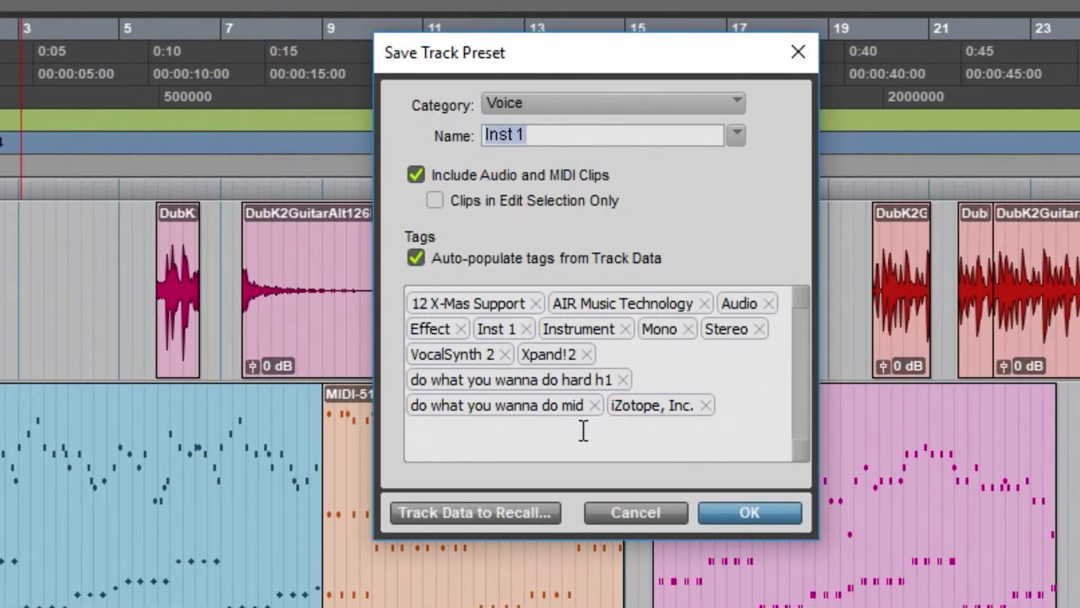
left_click(741, 516)
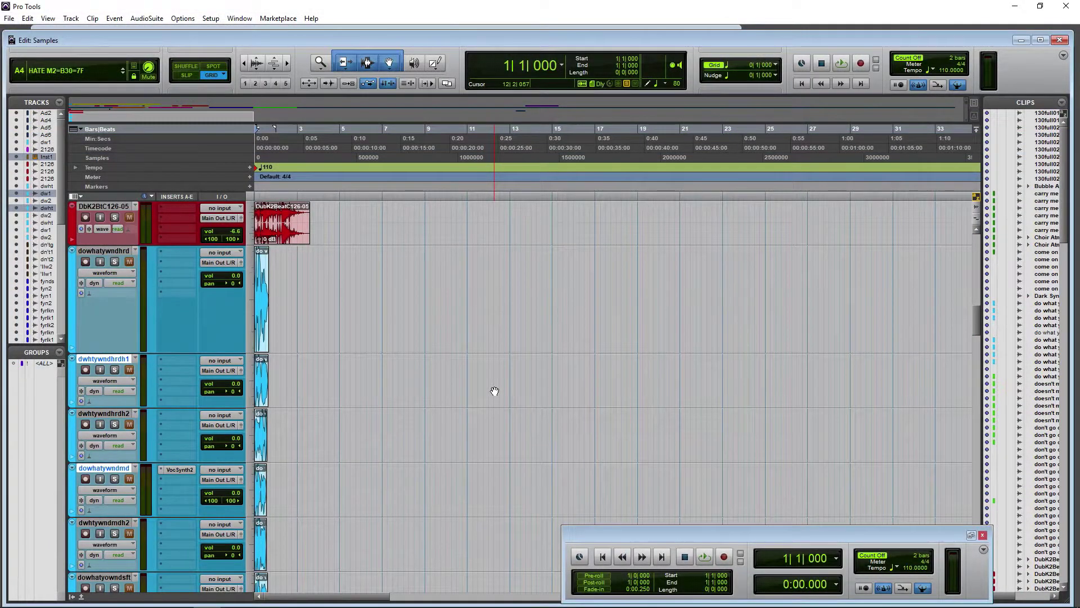
Create a new track from the Voice > Inst 1 track preset and review its recalled MIDI clips.
scroll(494, 390, "up", 5)
scroll(491, 391, "down", 15)
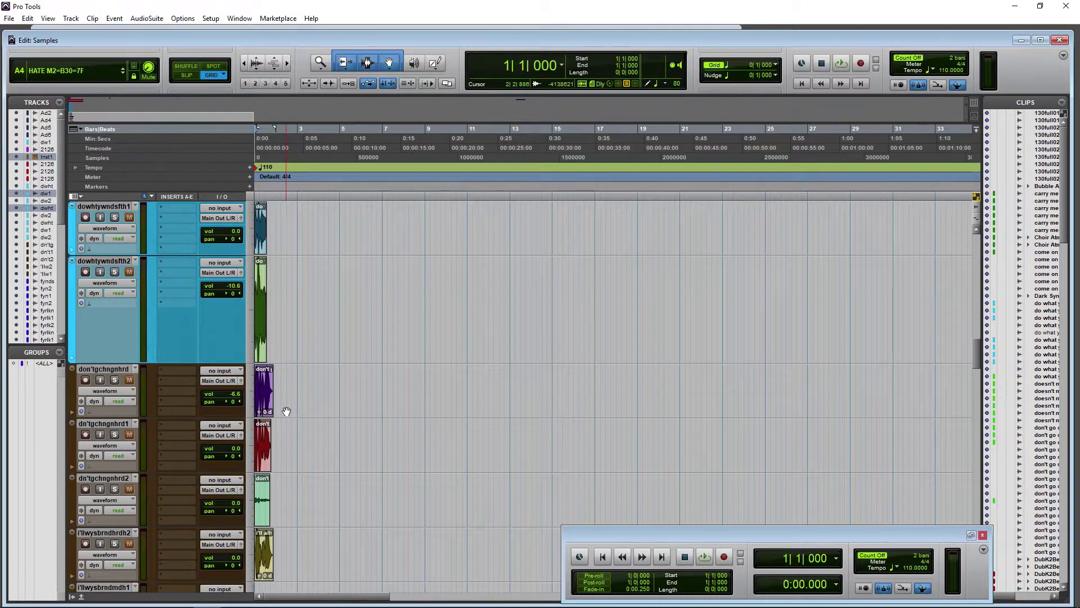
key("ctrl+shift+n")
left_click(566, 212)
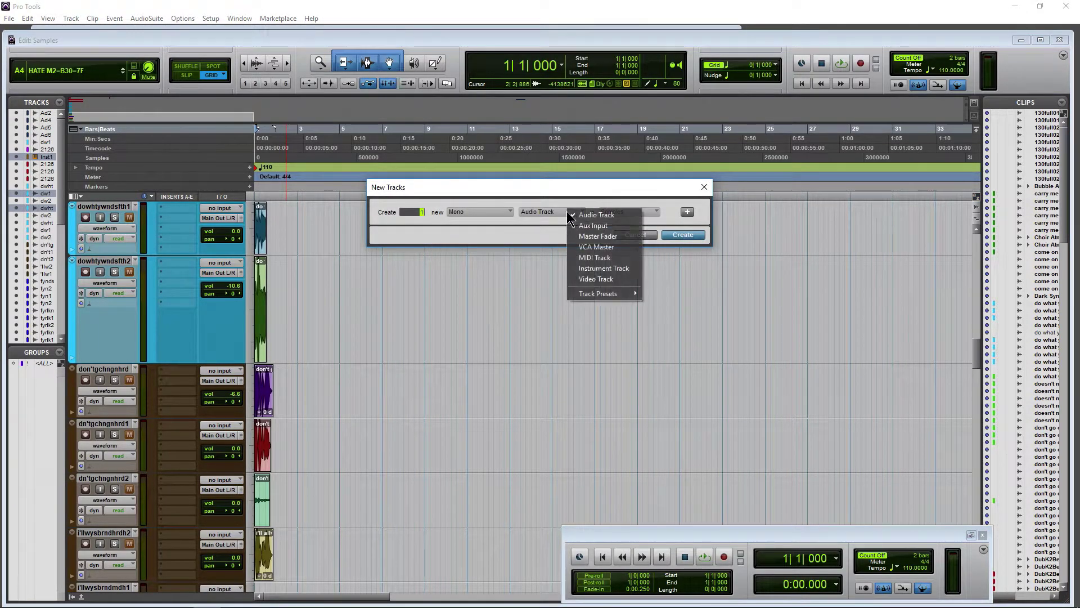
mouse_move(636, 295)
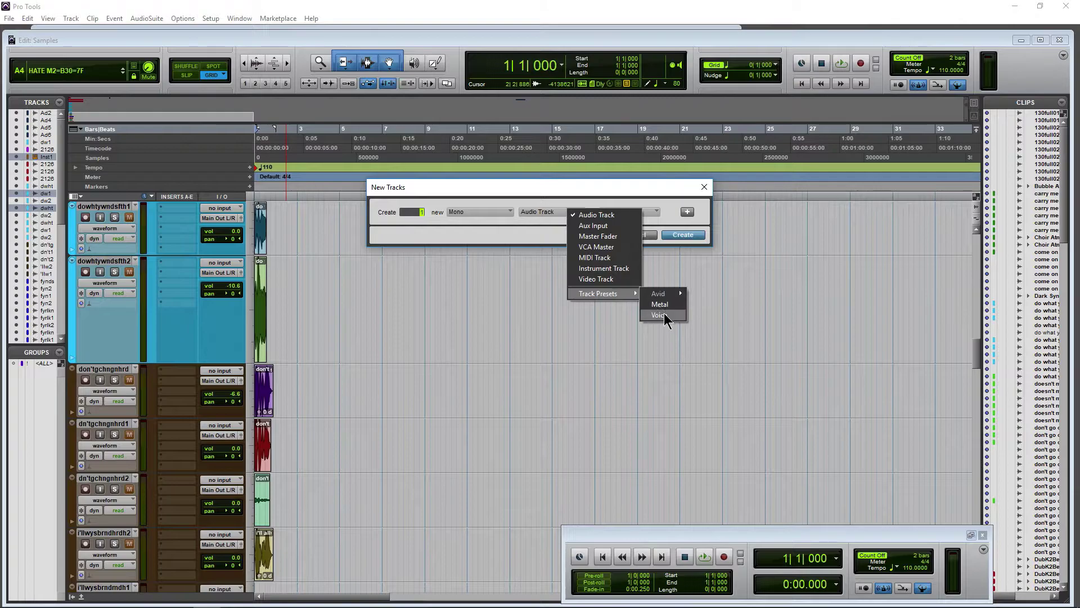
left_click(659, 315)
left_click(644, 212)
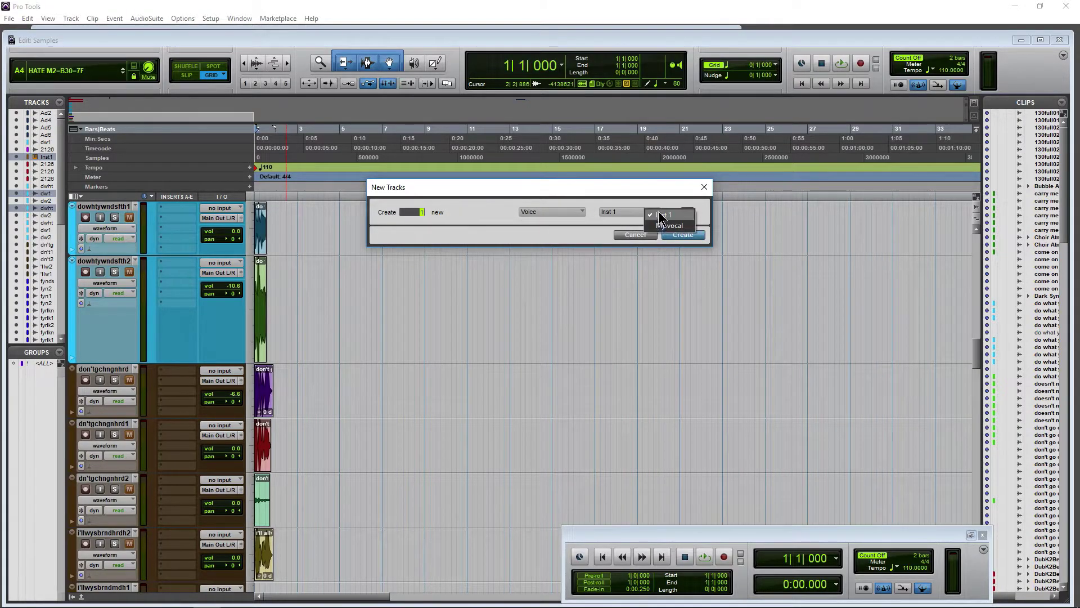
left_click(669, 226)
left_click(682, 235)
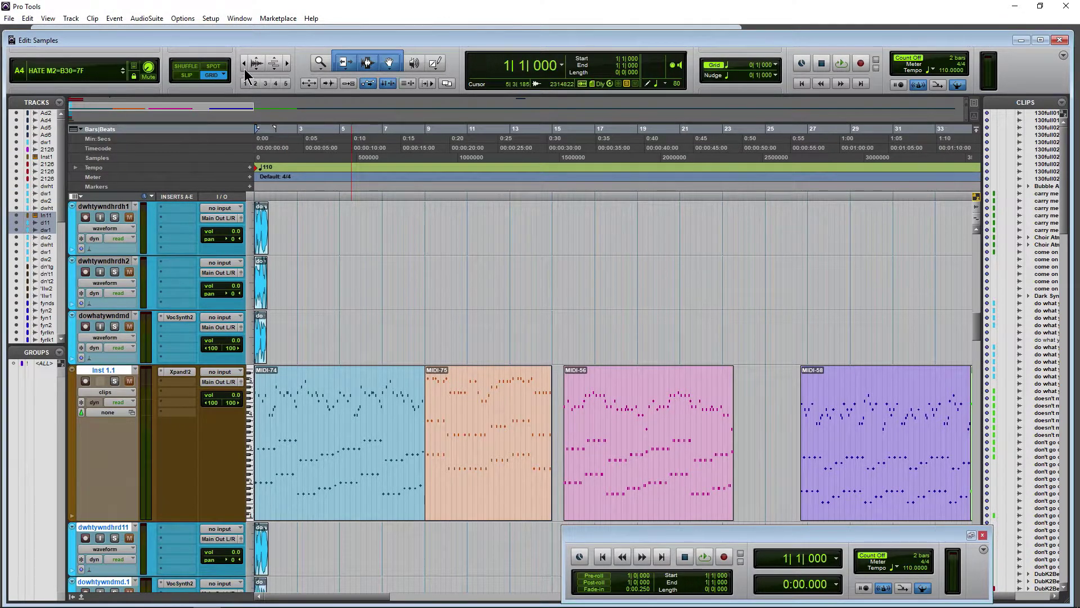
scroll(224, 388, "down", 4, "alt")
scroll(224, 388, "down", 2)
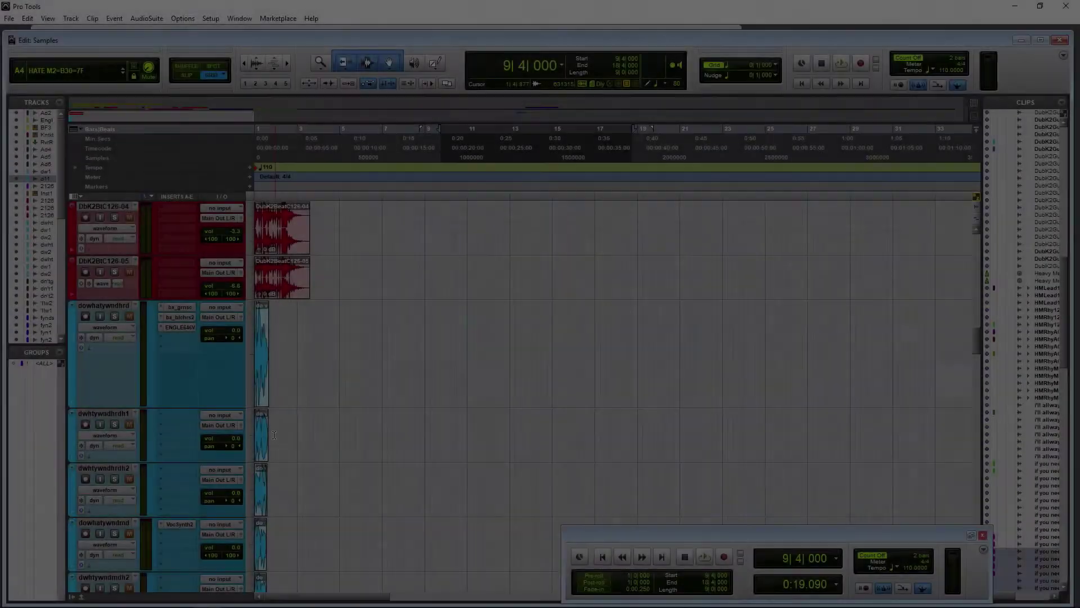
scroll(274, 434, "up", 5)
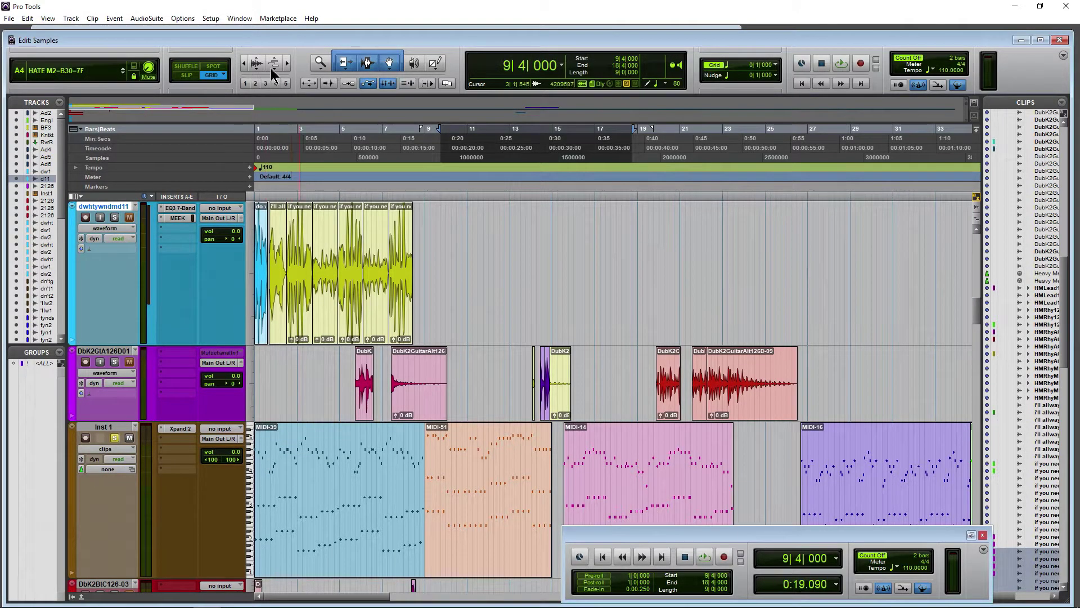
Open a Default Workspace showing Track Presets, positioned clear of the tracks.
left_click(240, 18)
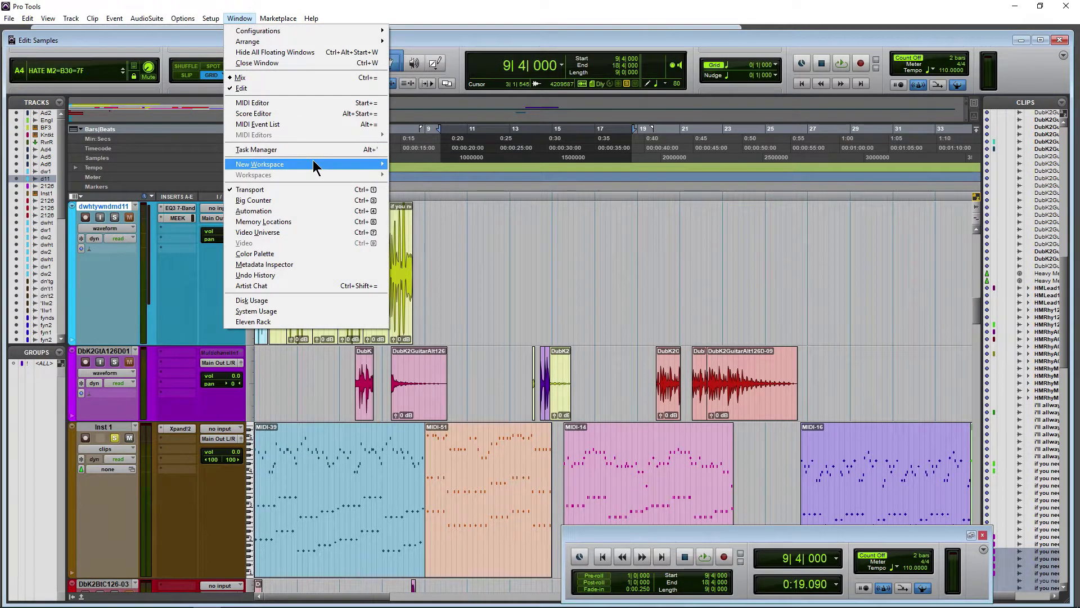
mouse_move(313, 163)
left_click(419, 166)
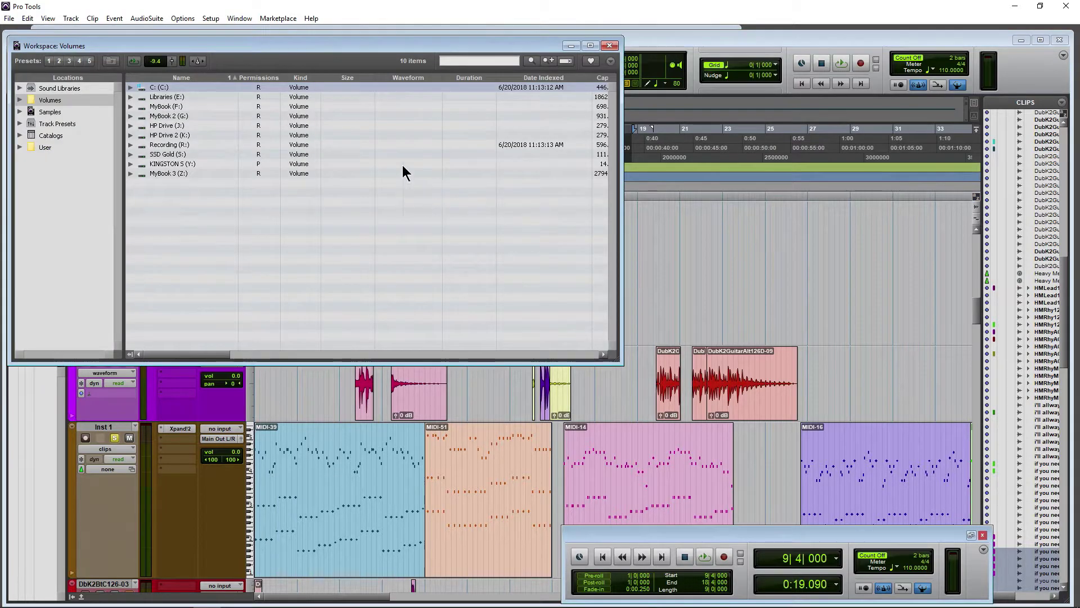
left_click_drag(284, 50, 492, 69)
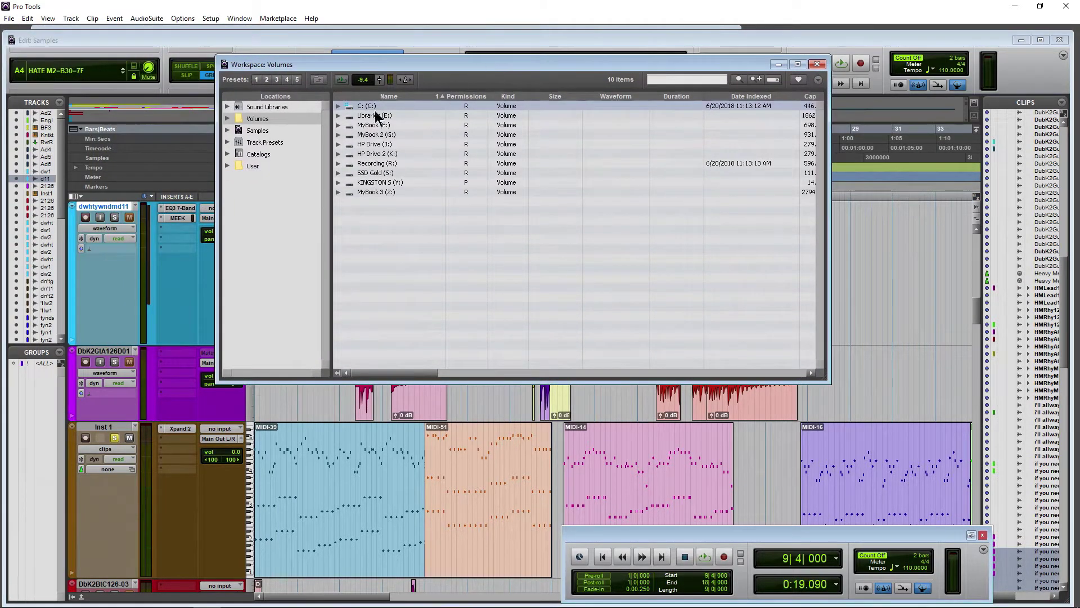
left_click(260, 143)
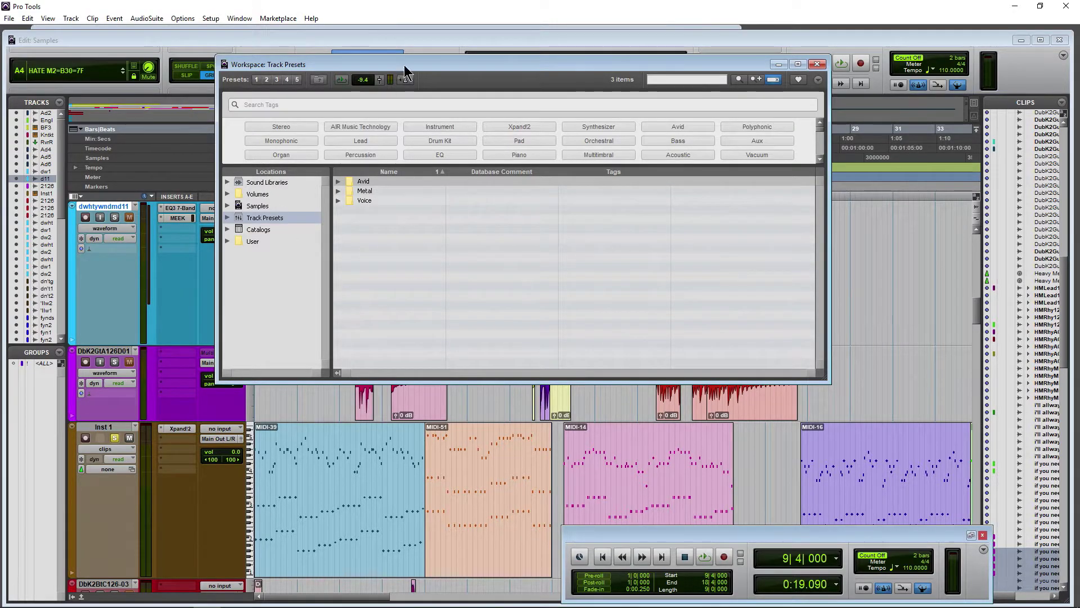
left_click_drag(404, 66, 418, 68)
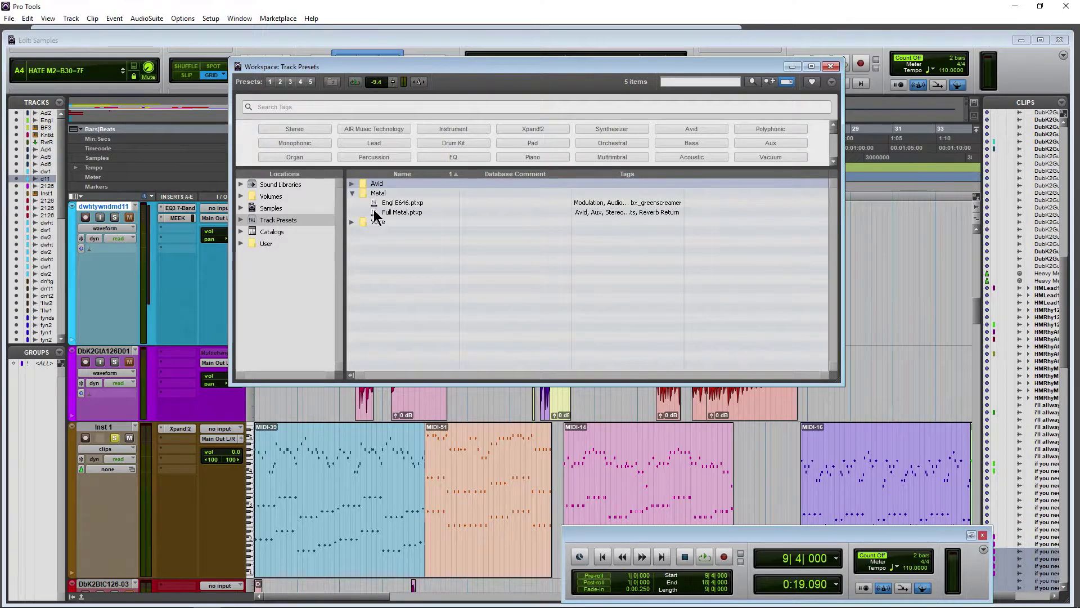
Add a VintageAcstcGtr track from the Avid EQ preset Acoustic Guitar Vintage.
left_click(376, 213)
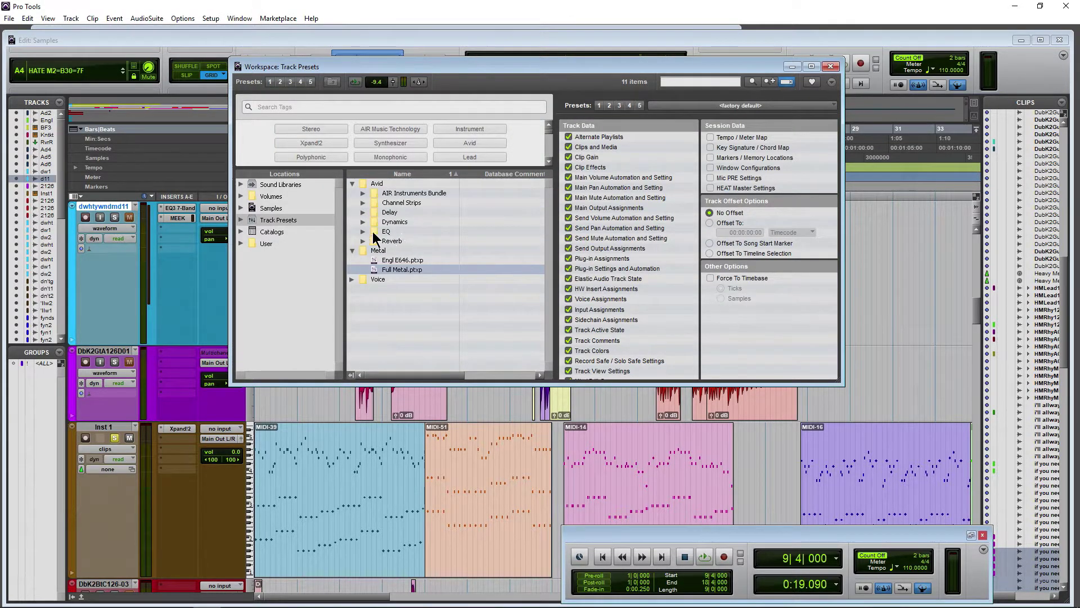
left_click(363, 231)
left_click(422, 261)
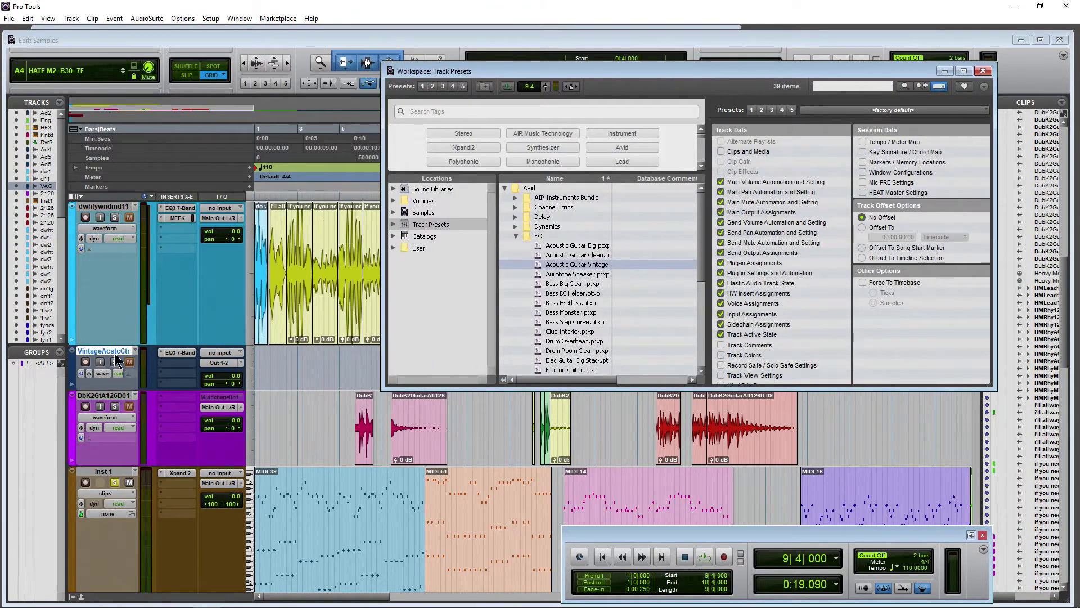
left_click(113, 470)
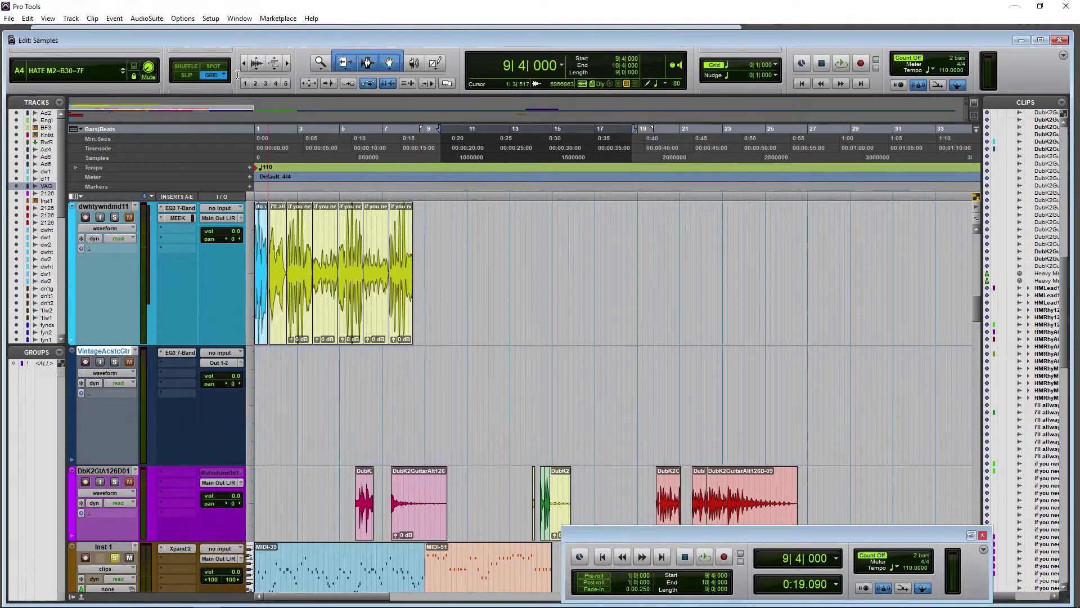
Bring the track preset Workspace to the front and shift it further left.
left_click(239, 18)
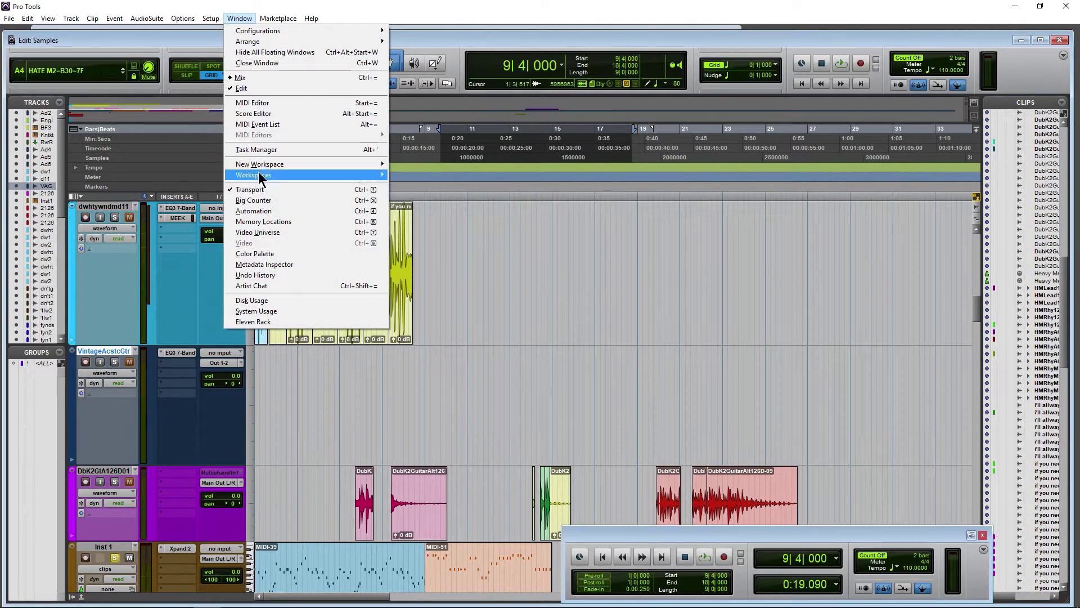
mouse_move(378, 176)
left_click(425, 177)
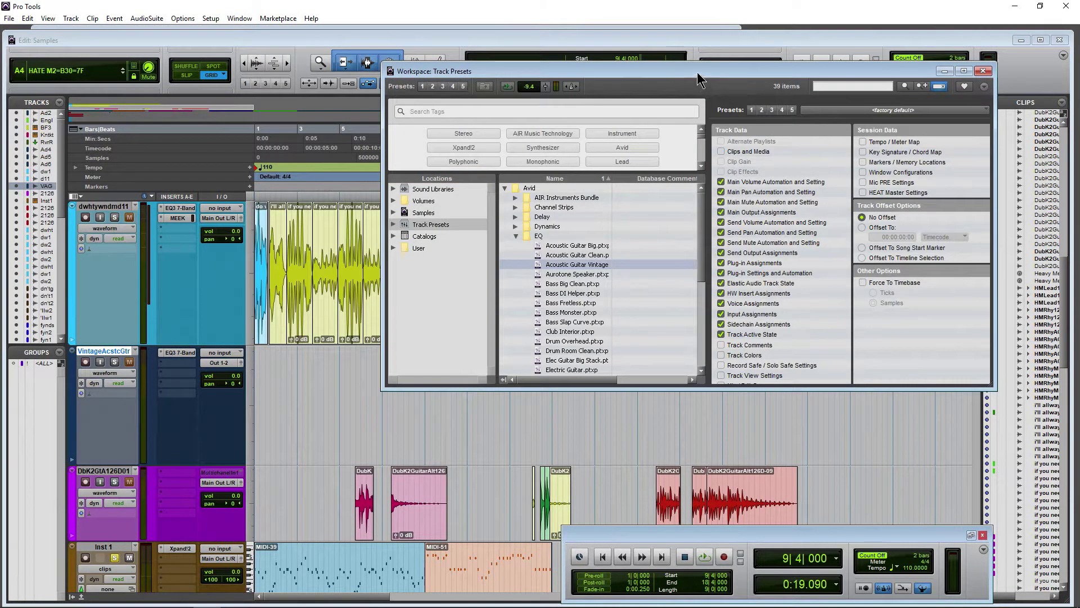
left_click_drag(698, 72, 565, 79)
scroll(480, 275, "down", 5)
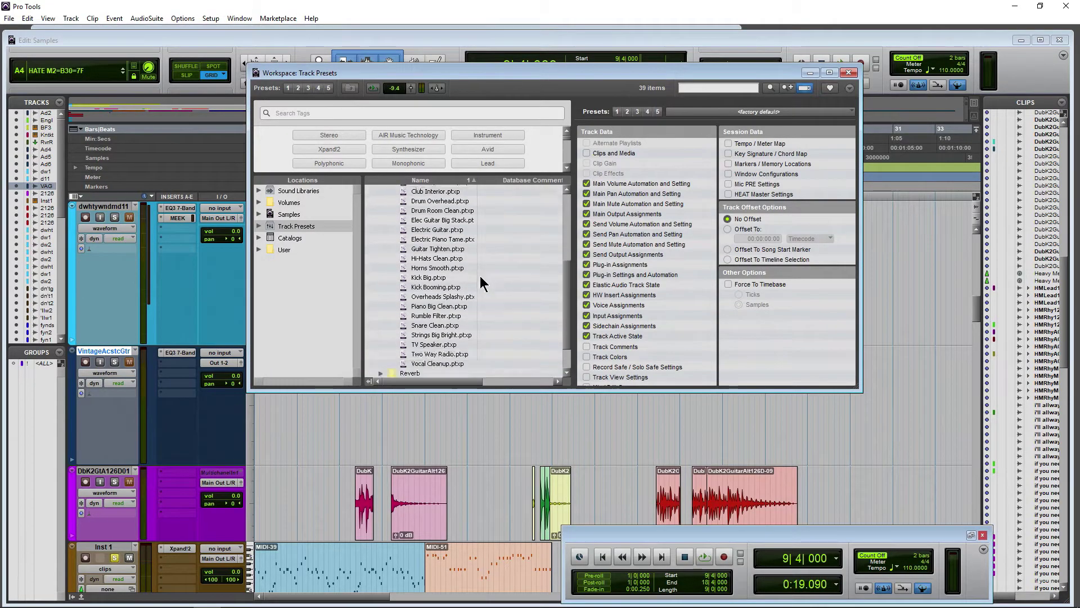
scroll(480, 276, "up", 5)
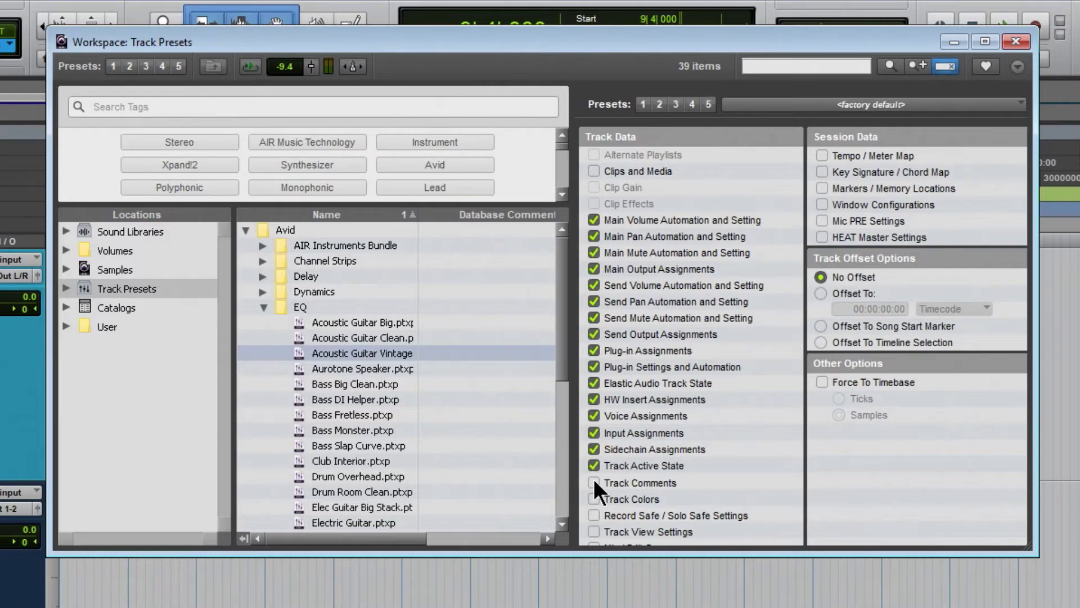
Set Track Data to skip recalling comments and recall presets with no offset.
left_click(660, 483)
left_click(821, 290)
left_click(820, 278)
scroll(396, 351, "down", 3)
Search presets by the Metal tag, then recall Two Way Radio onto VintageAcstcGtr.
left_click(210, 107)
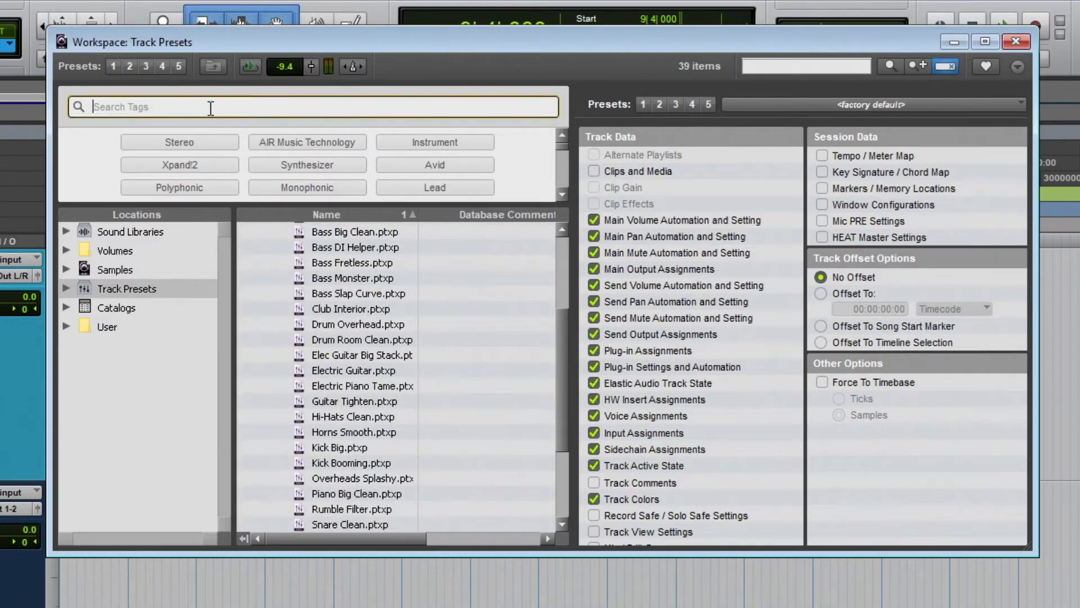
type("Metal")
key("BackSpace")
key("BackSpace")
key("BackSpace")
key("BackSpace")
key("BackSpace")
scroll(309, 322, "down", 3)
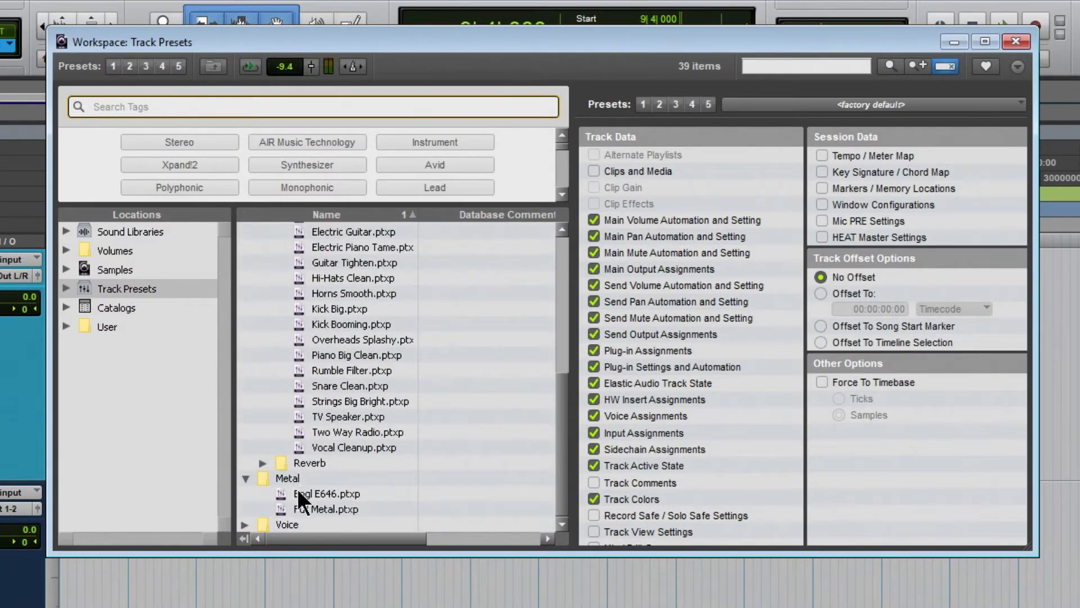
left_click(338, 493)
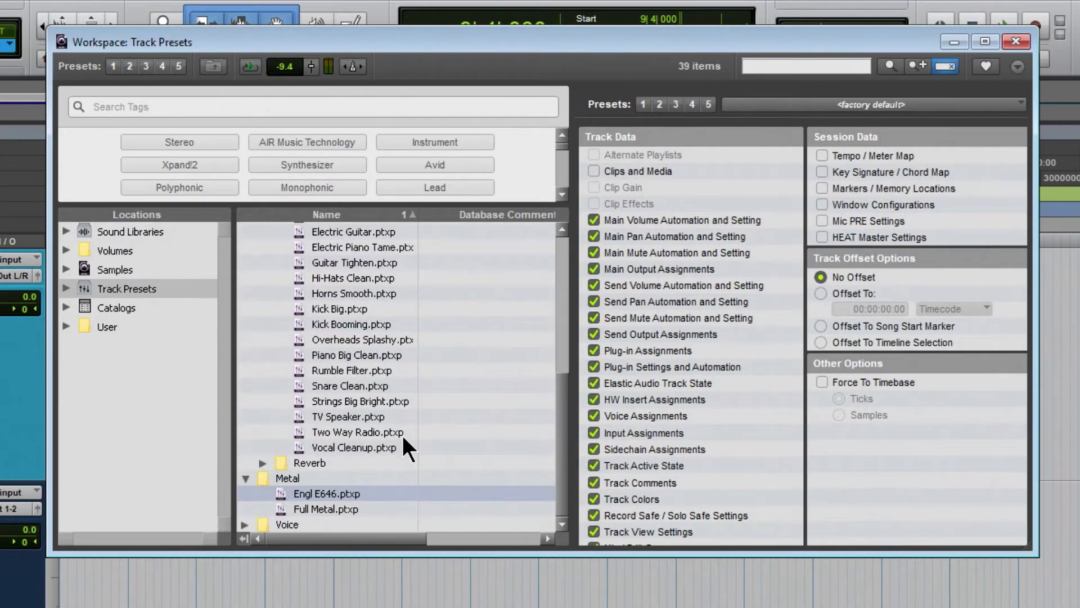
left_click(289, 431)
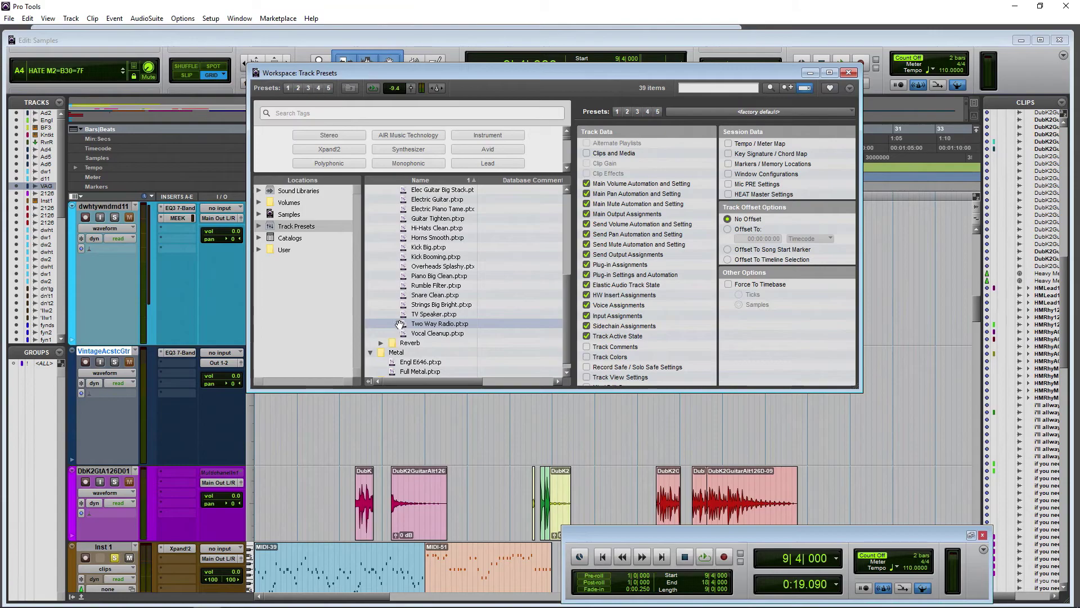
left_click_drag(189, 372, 188, 369)
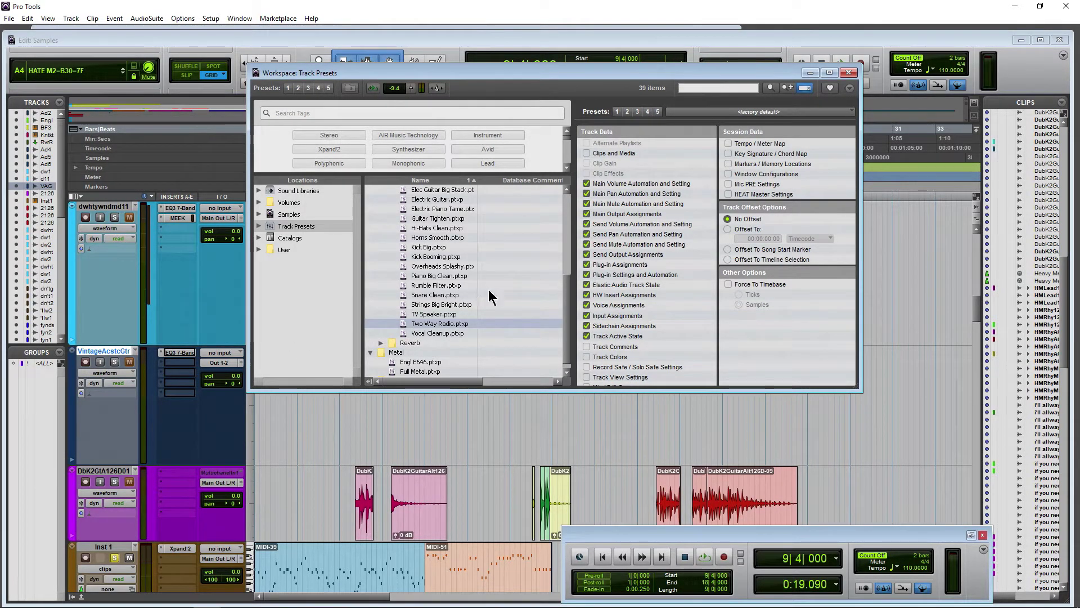
Close the track preset Workspace and check VintageAcstcGtr's insert options without changing anything.
left_click(850, 75)
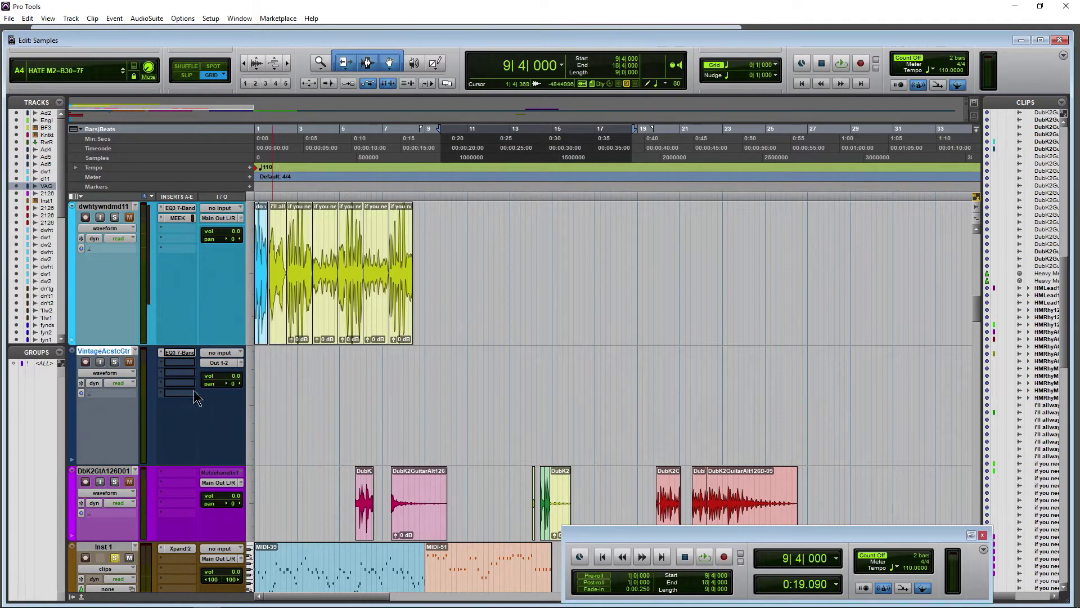
left_click(173, 383)
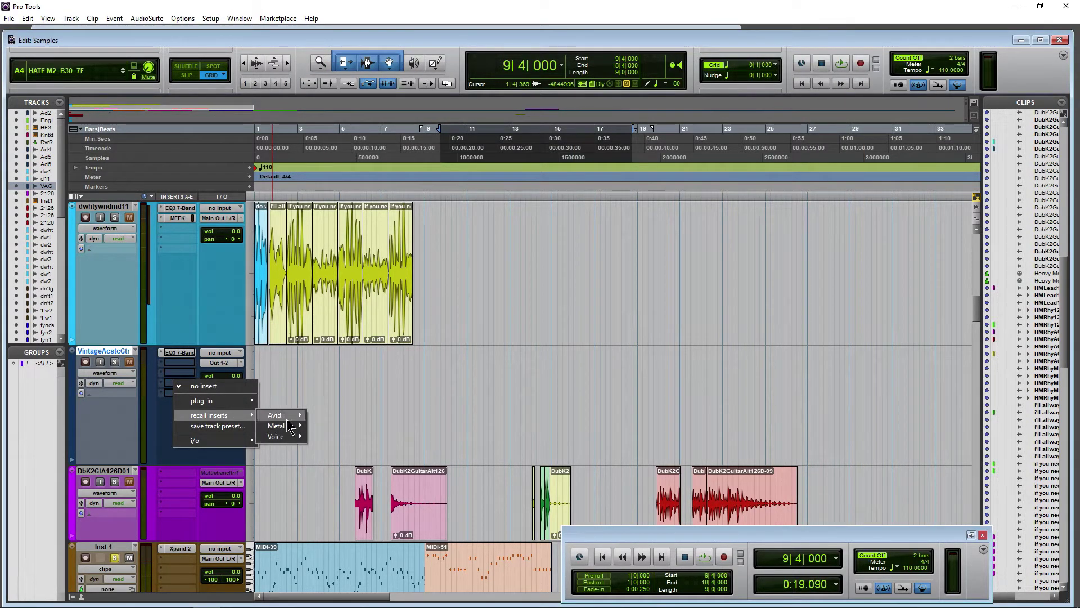
left_click(161, 423)
scroll(160, 440, "down", 10)
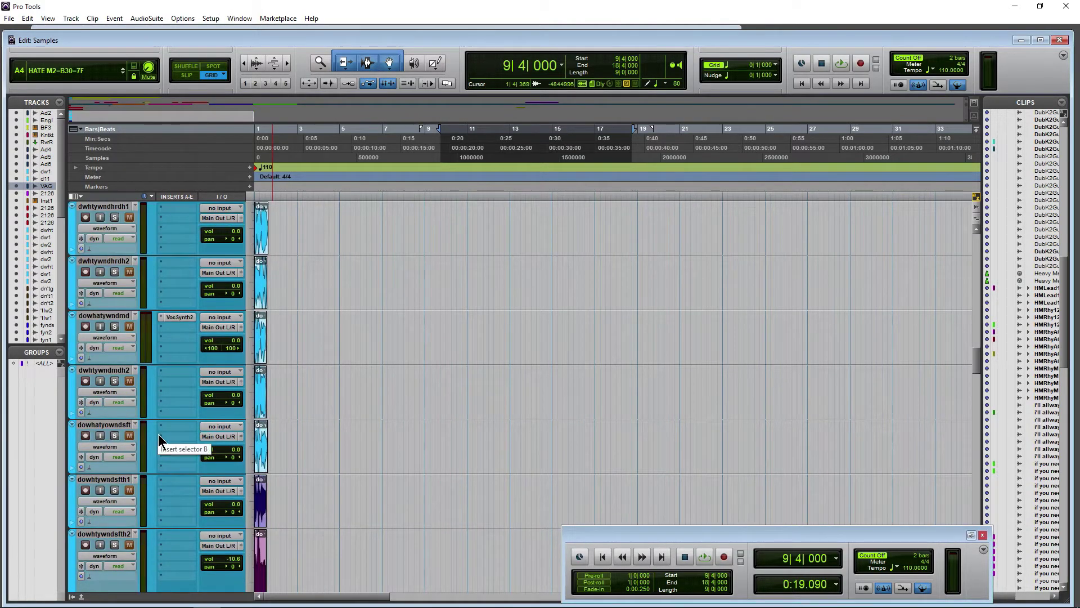
Recall Avid > Channel Strips > Telephone onto dwhtywndmdh2 and inspect the ChnlStrp plug-in.
left_click(106, 371)
right_click(107, 374)
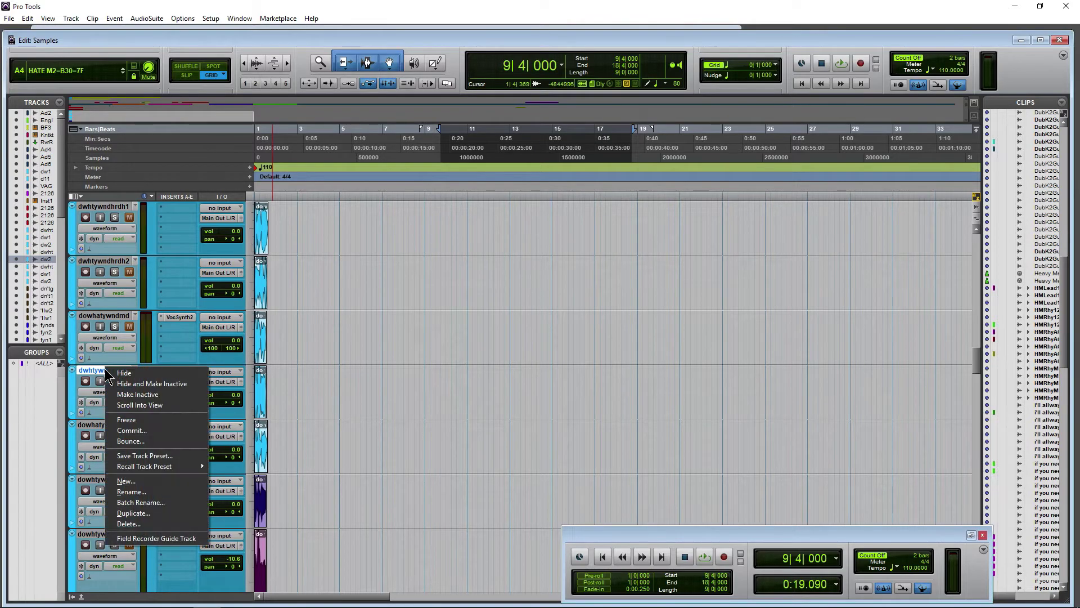
mouse_move(171, 466)
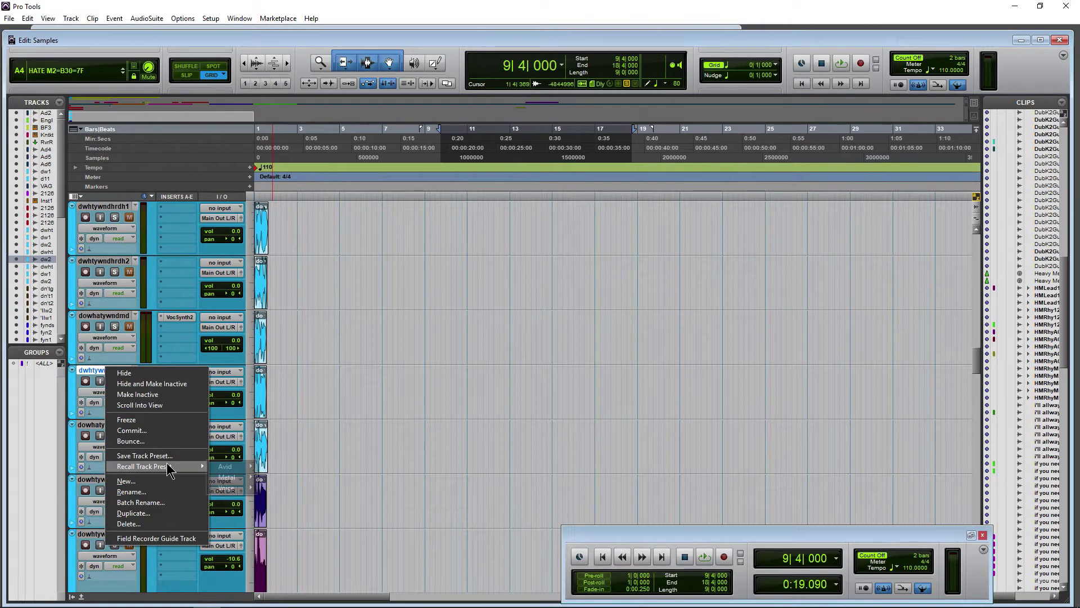
mouse_move(225, 467)
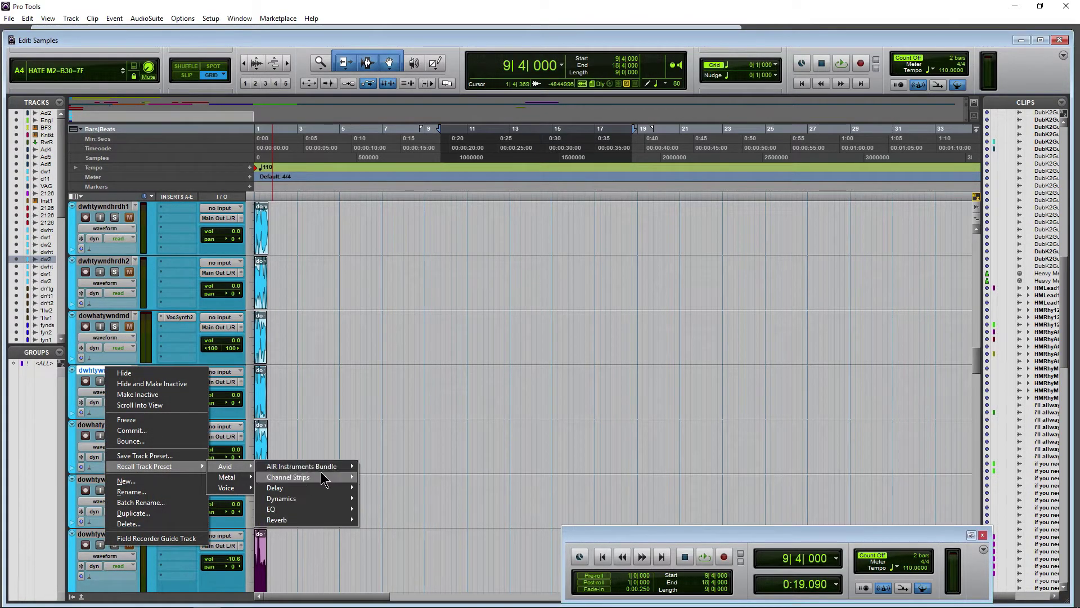
mouse_move(325, 479)
left_click(393, 456)
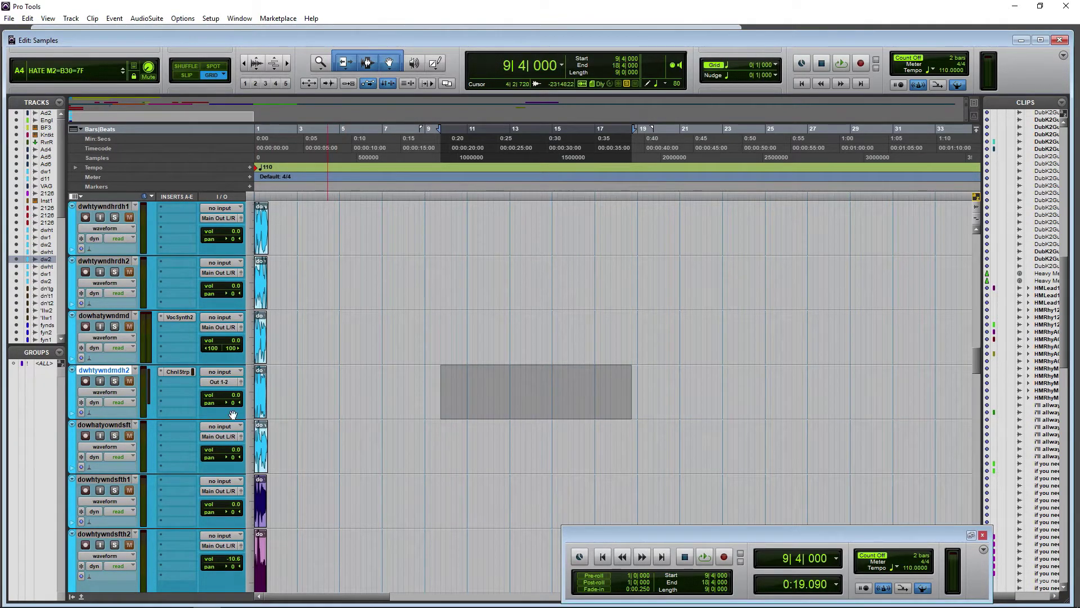
left_click(177, 373)
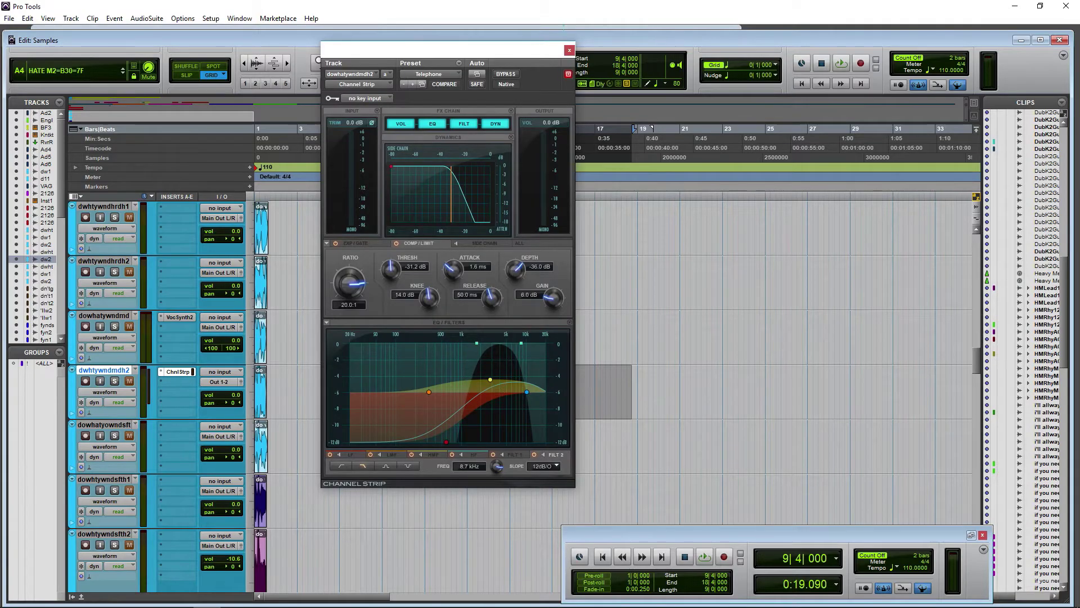
left_click(178, 372)
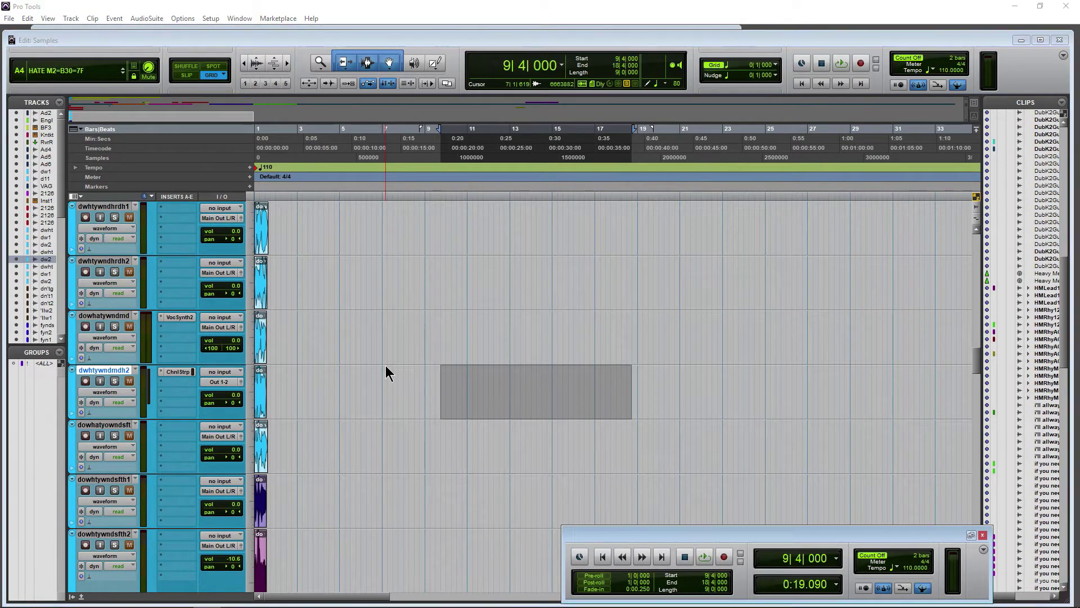
key("ctrl+shift+n")
left_click(570, 211)
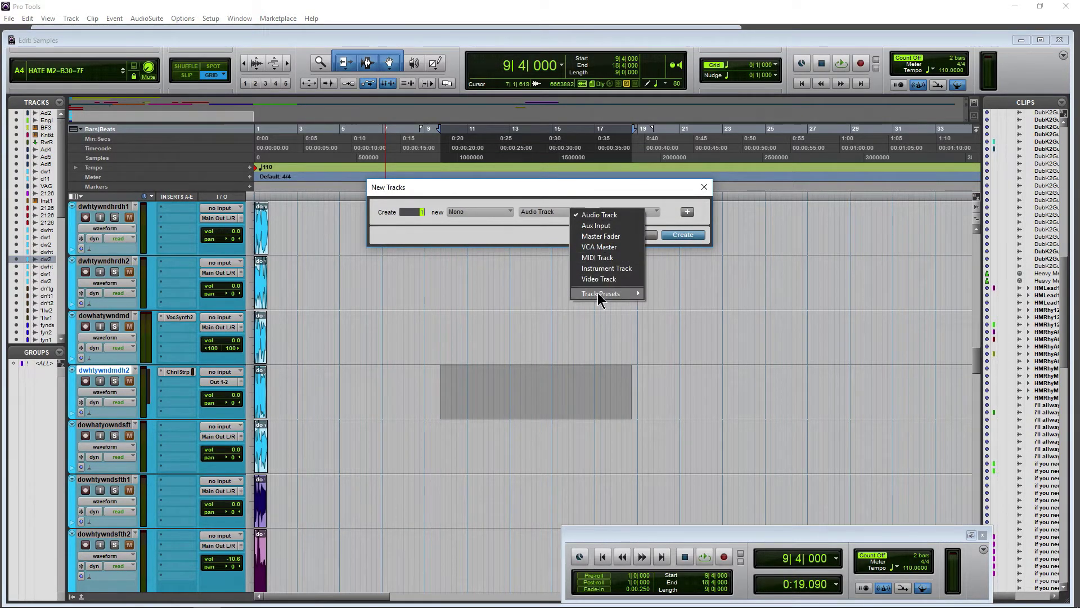
mouse_move(602, 296)
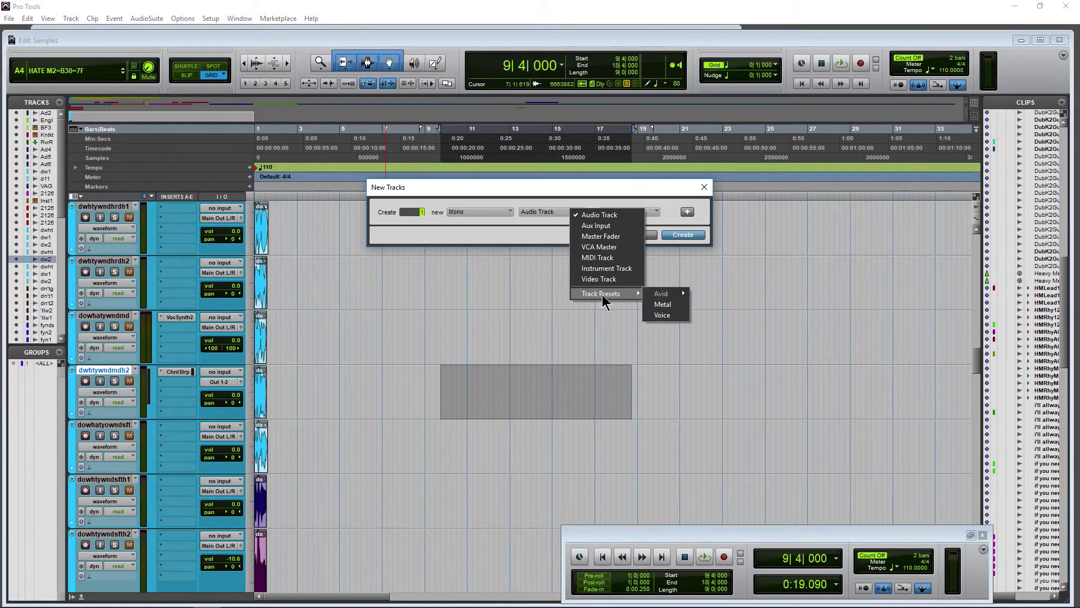
left_click(663, 315)
left_click(646, 214)
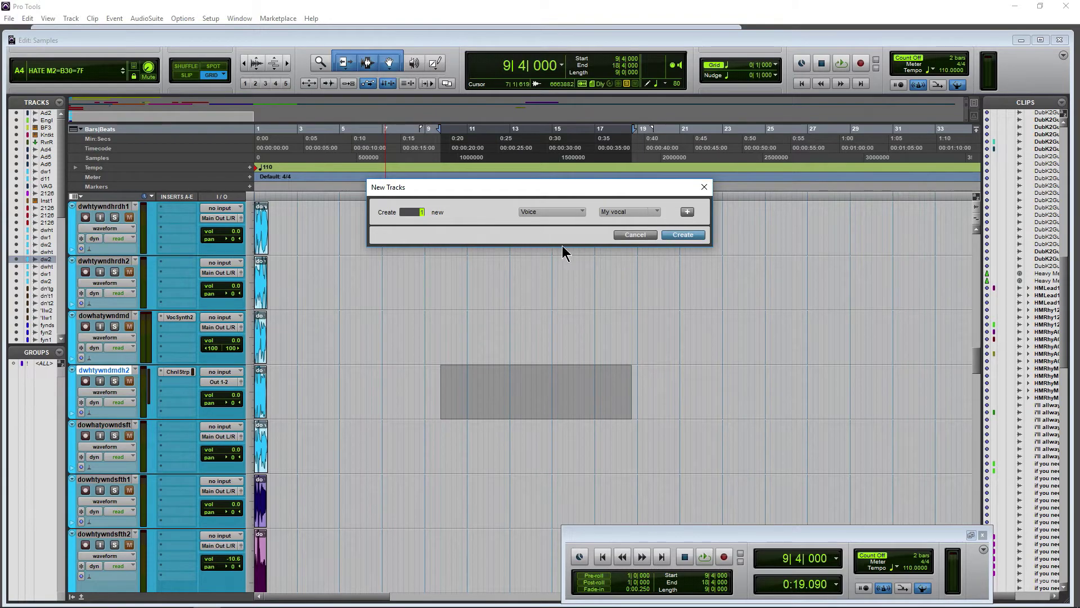
left_click(628, 238)
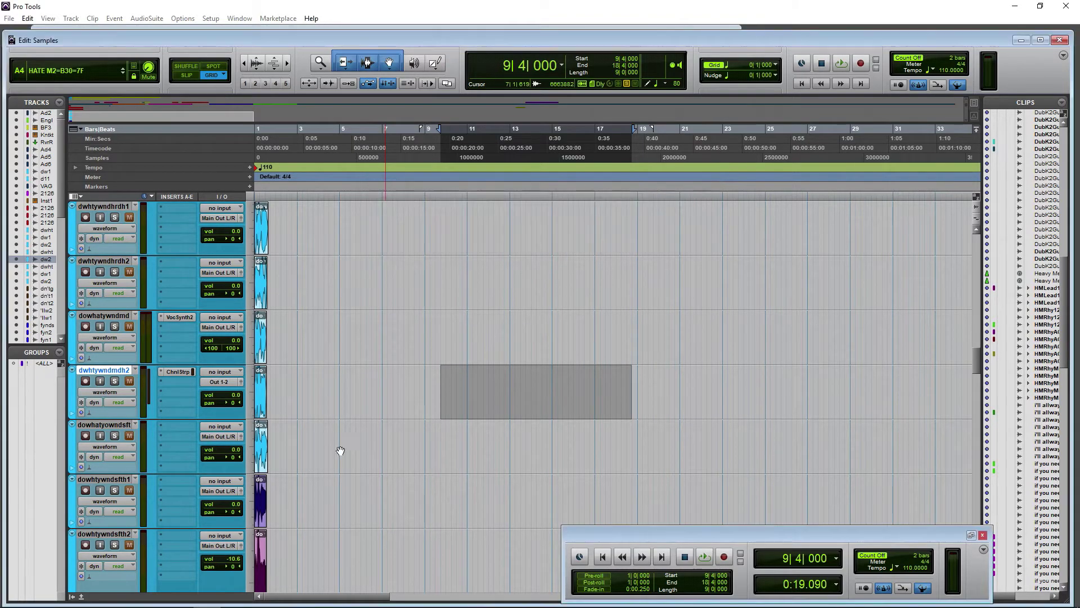
scroll(275, 448, "up", 10)
scroll(308, 434, "down", 8)
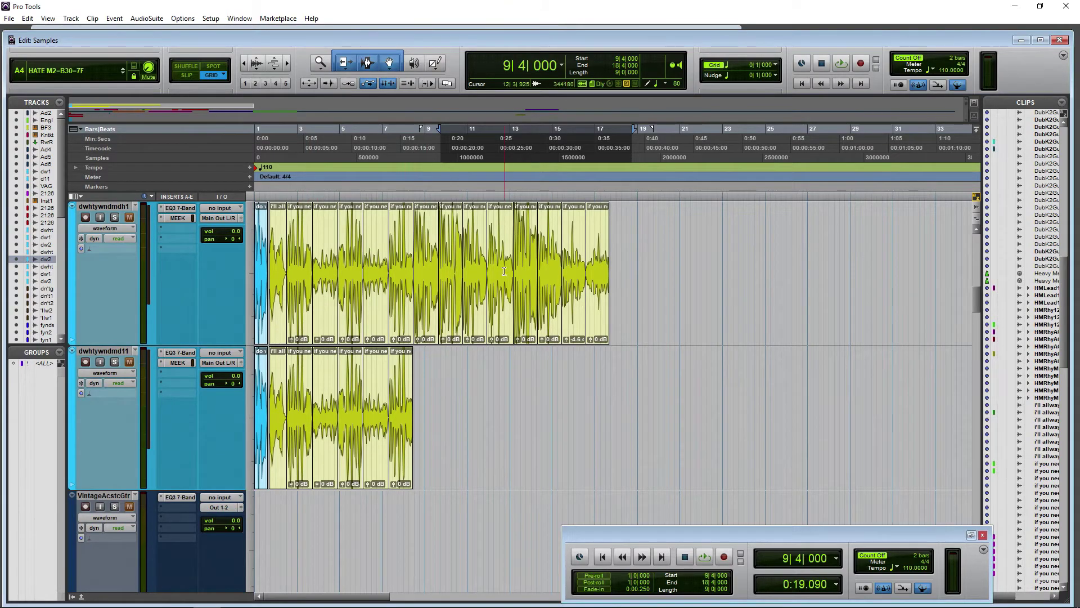
scroll(308, 433, "down", 6)
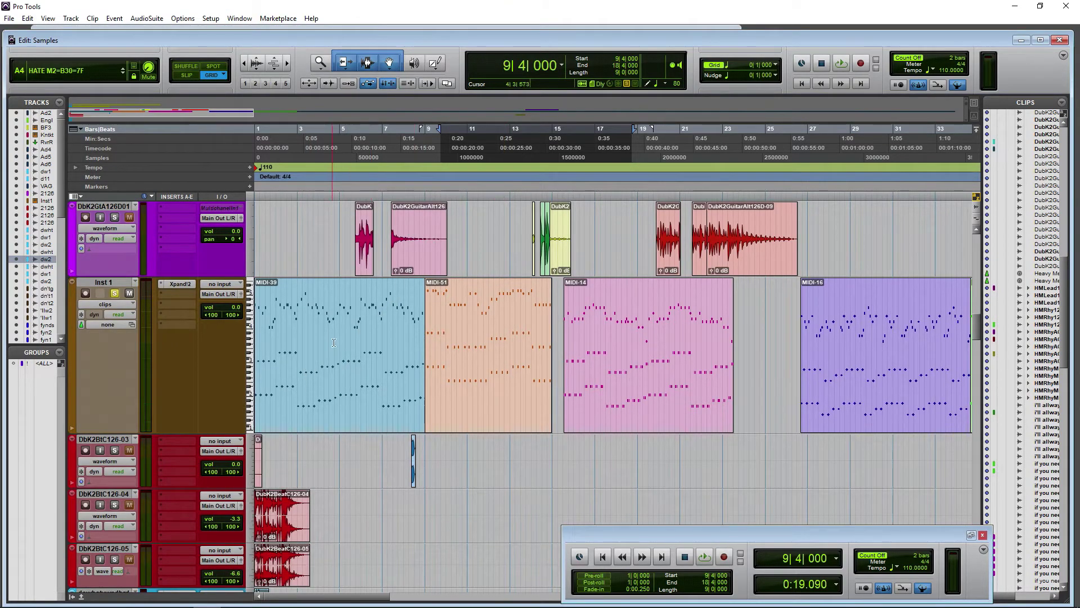
left_click(503, 406)
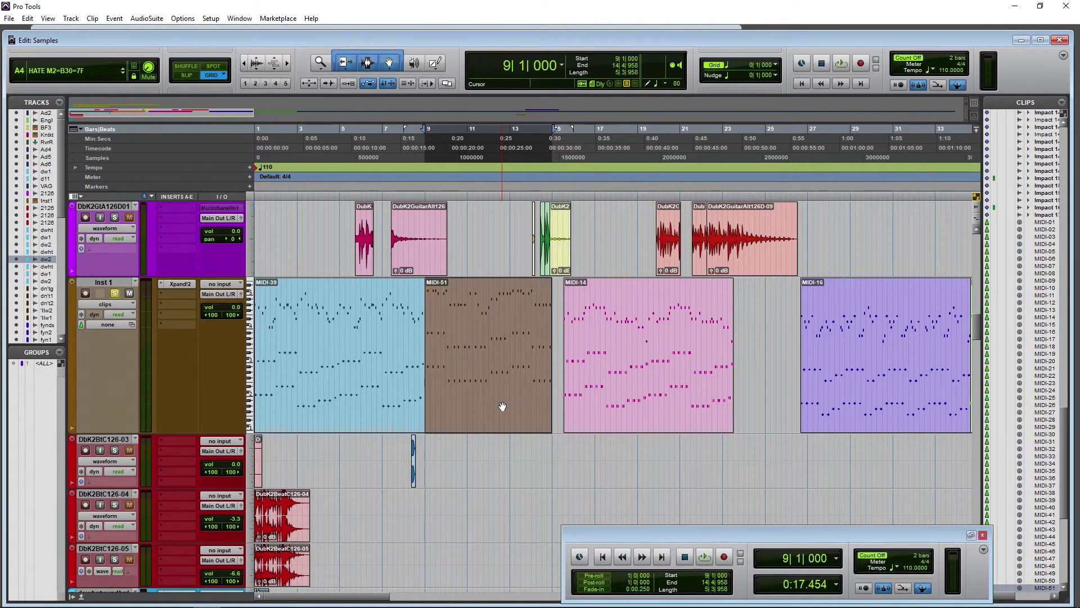
scroll(503, 406, "up", 5)
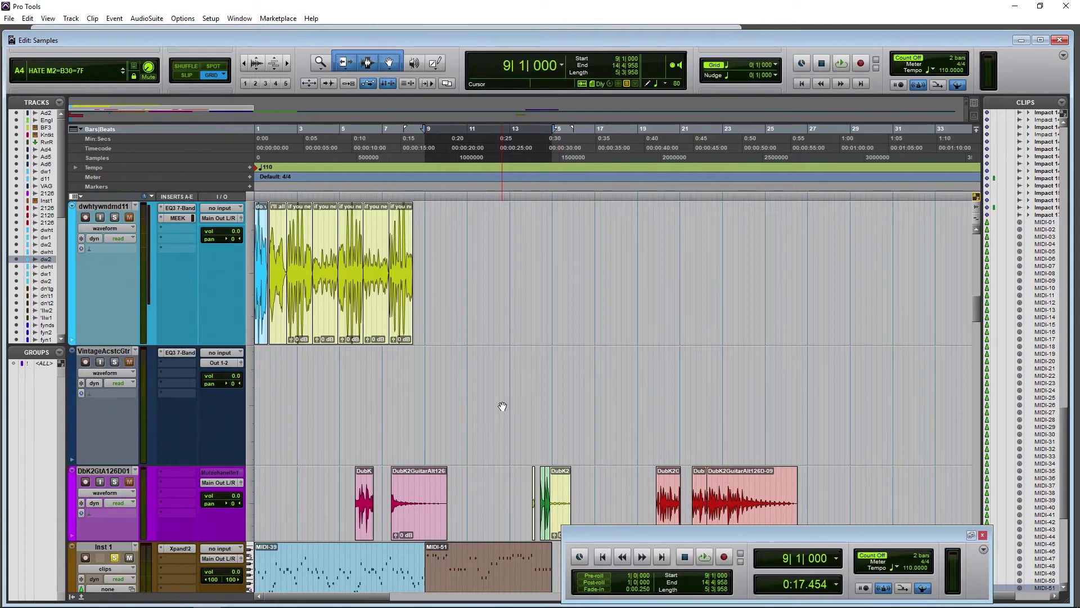
scroll(502, 406, "down", 5)
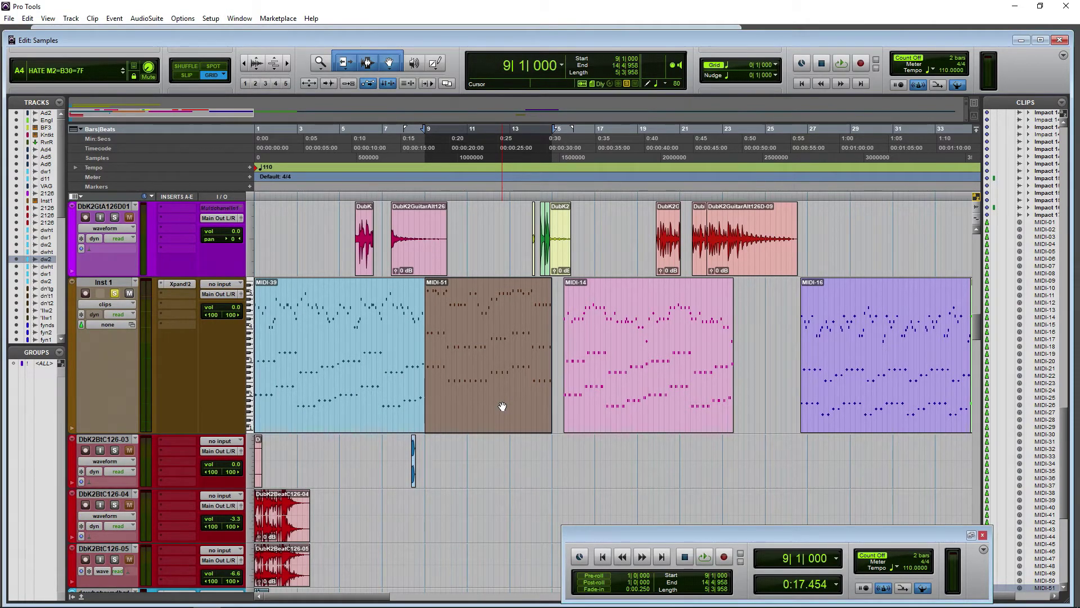
scroll(503, 406, "up", 8)
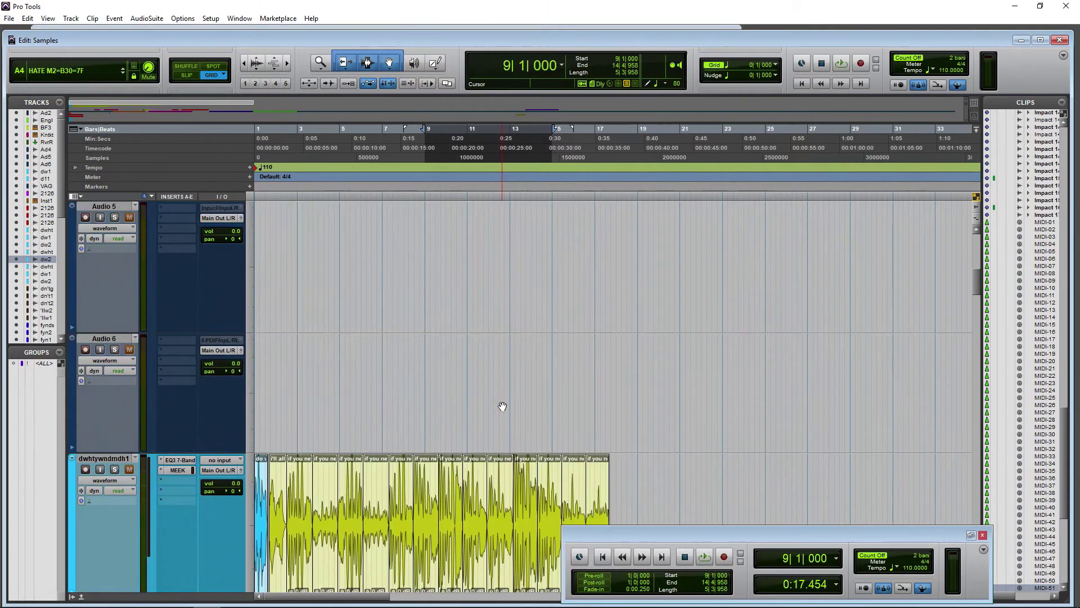
scroll(503, 406, "down", 2)
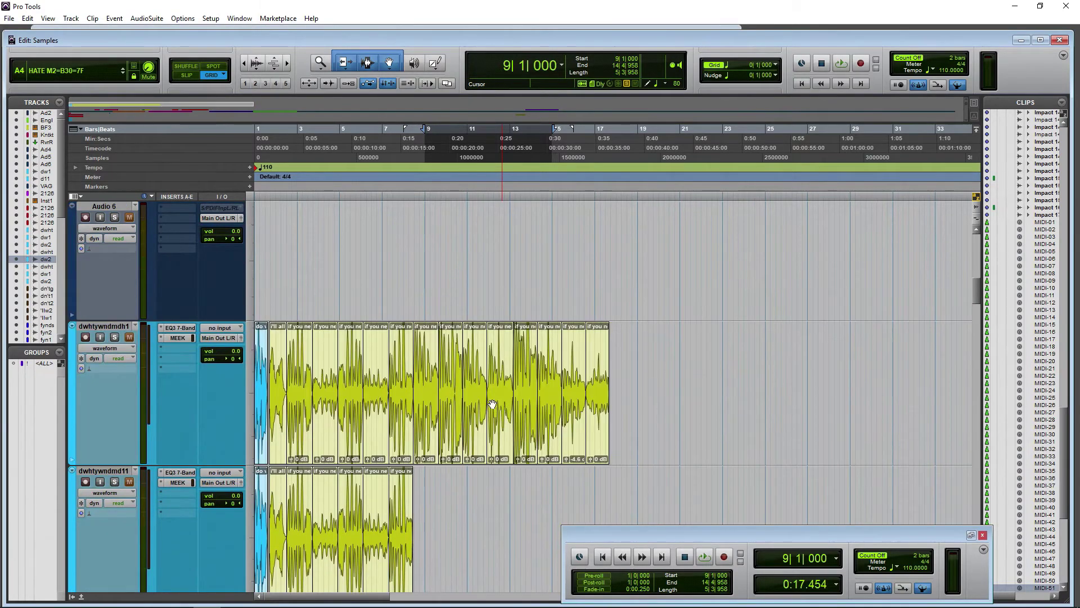
left_click(72, 19)
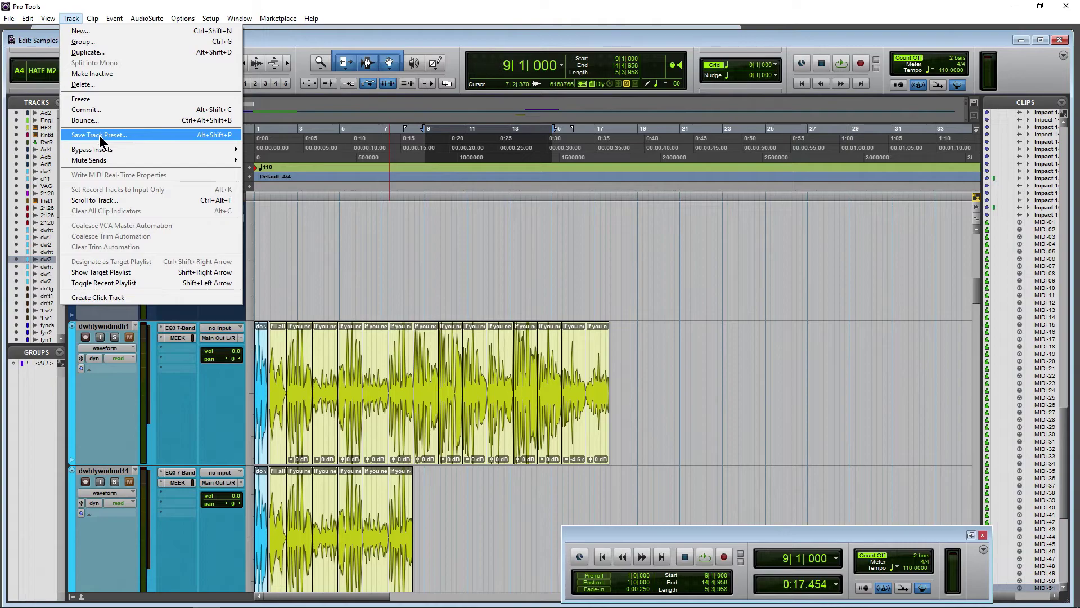
left_click(472, 9)
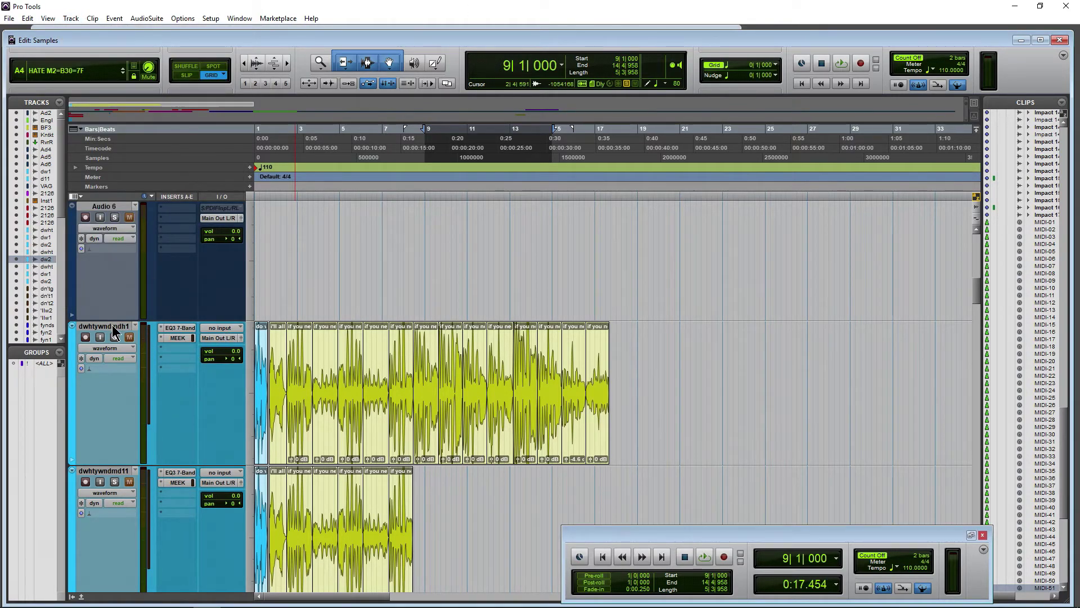
right_click(114, 332)
left_click(178, 412)
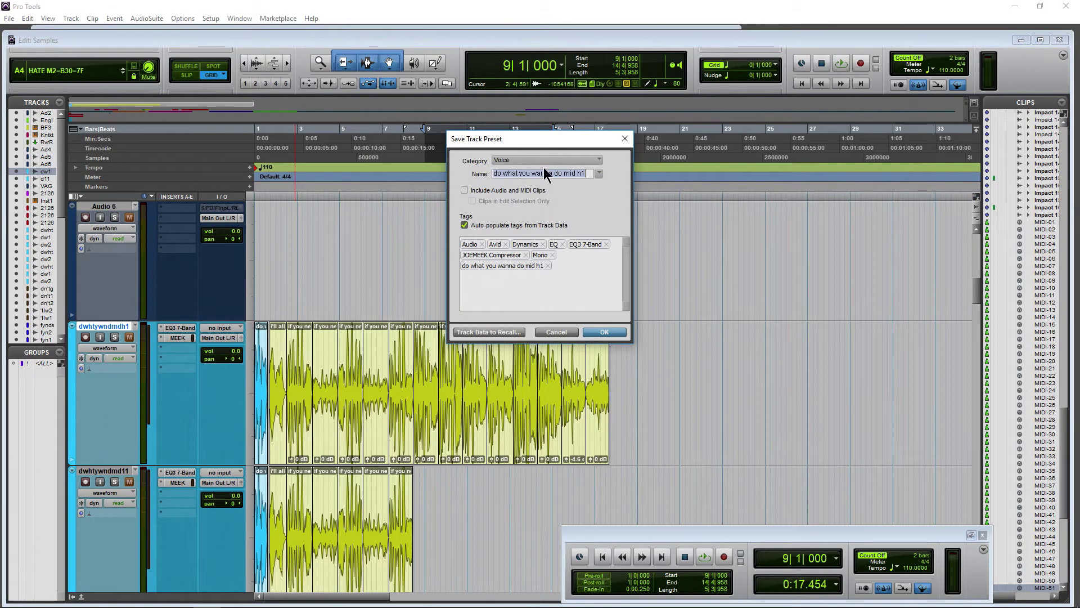
left_click(545, 159)
left_click(582, 199)
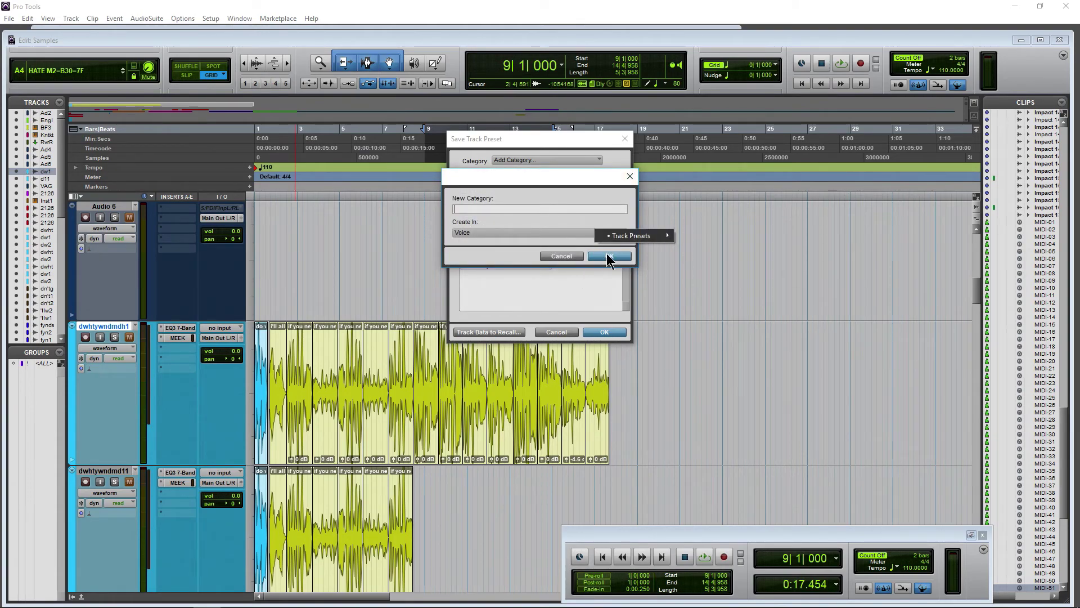
left_click(571, 256)
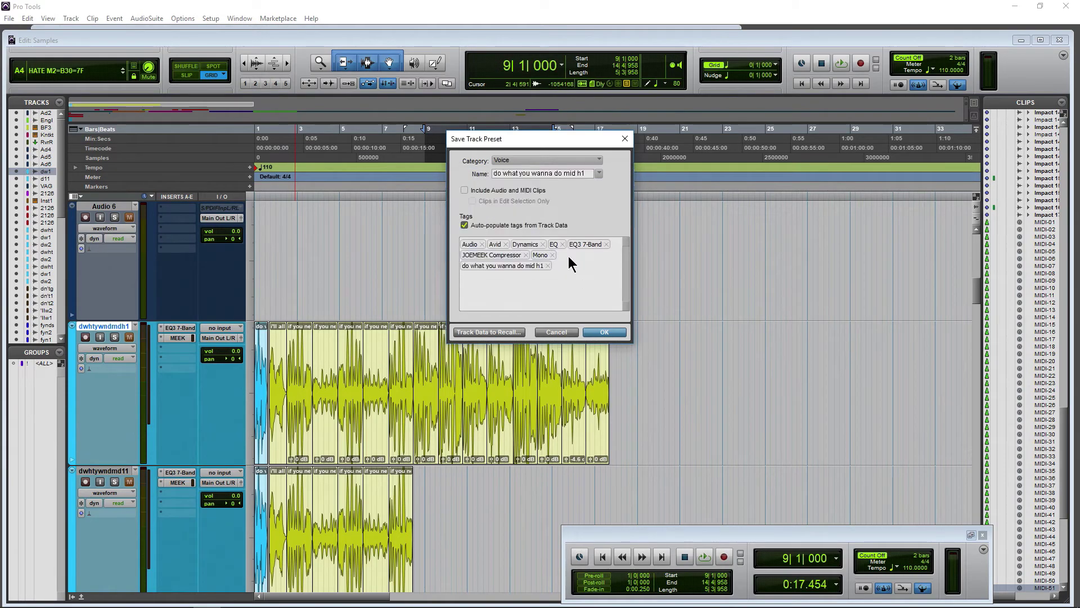
left_click(464, 190)
left_click(464, 190)
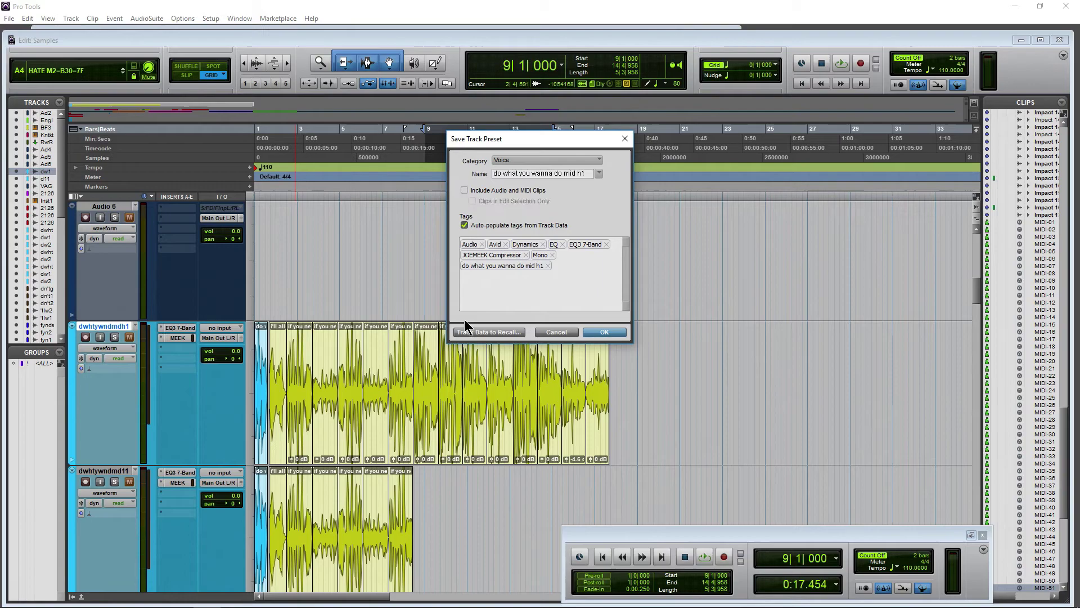
left_click(490, 332)
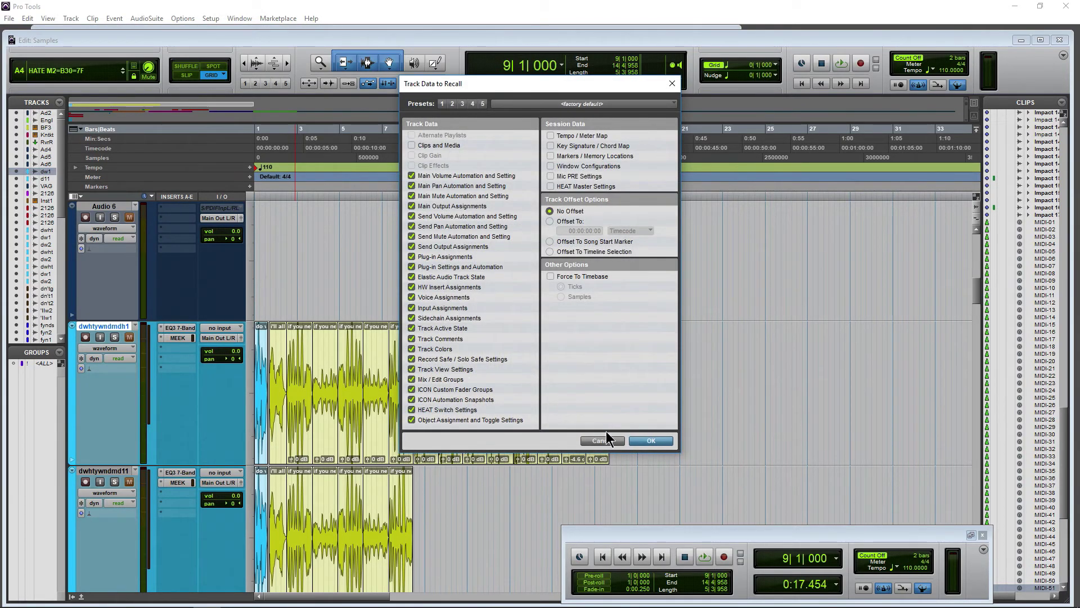
left_click(639, 443)
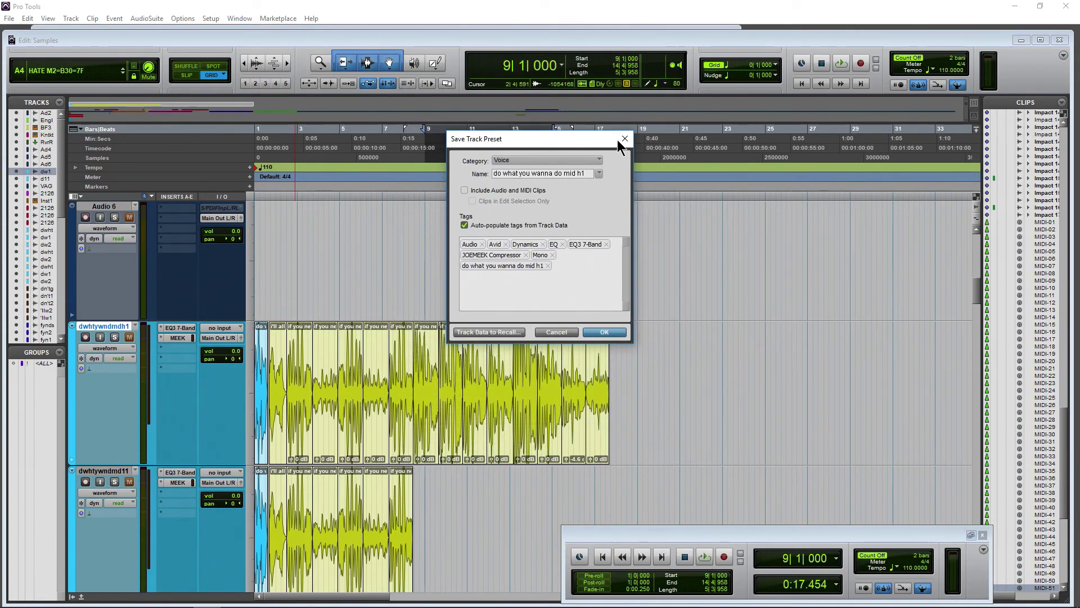
left_click(624, 139)
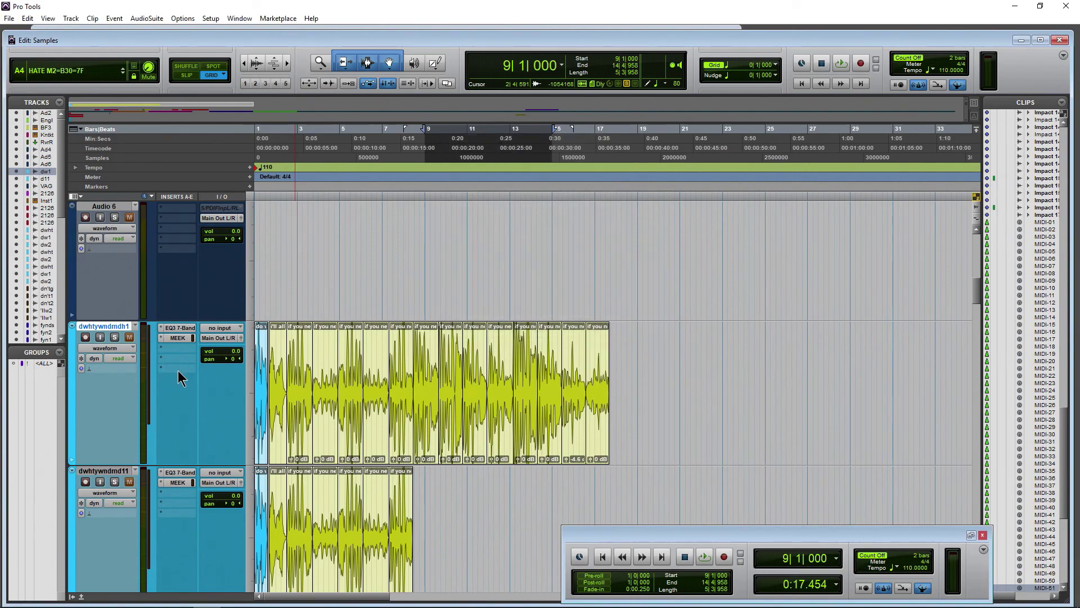
Start a new track with Ctrl+Shift+N and reveal the Track Presets categories Avid, Metal and Voice.
key("ctrl+shift+n")
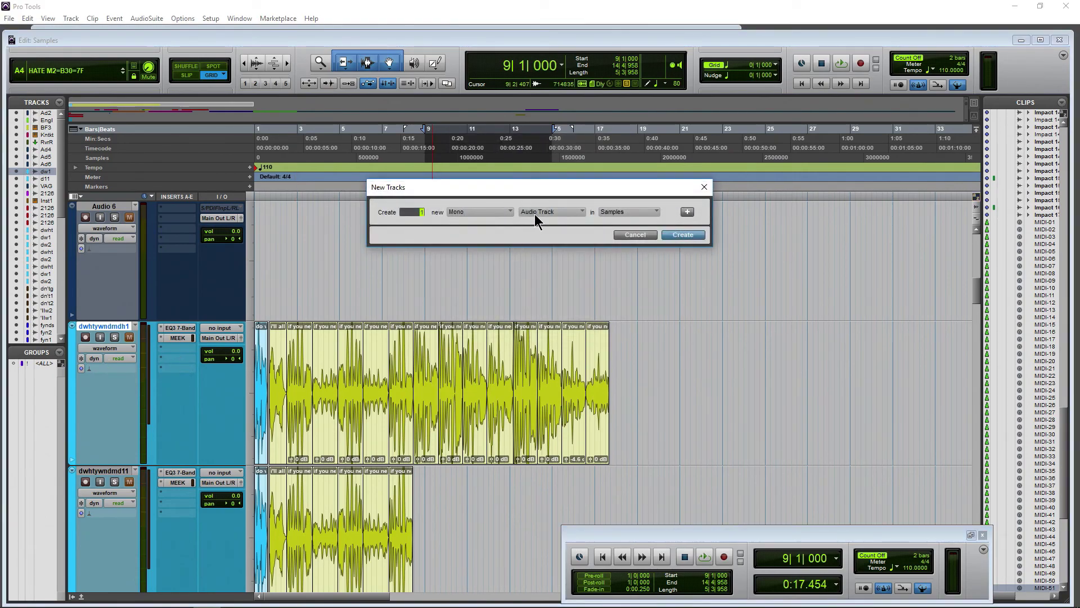
left_click(535, 214)
mouse_move(585, 293)
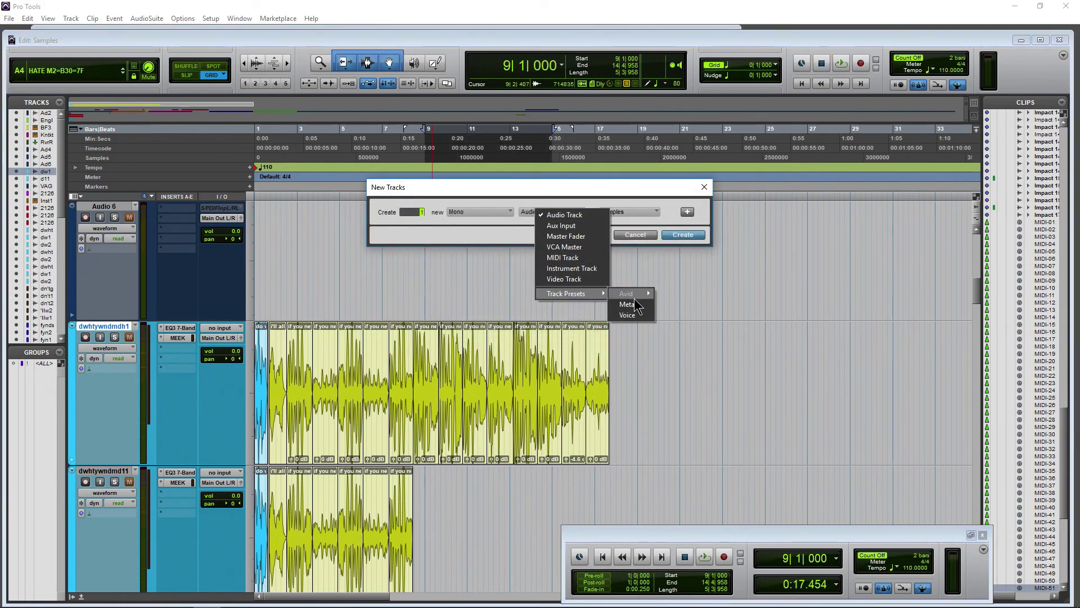